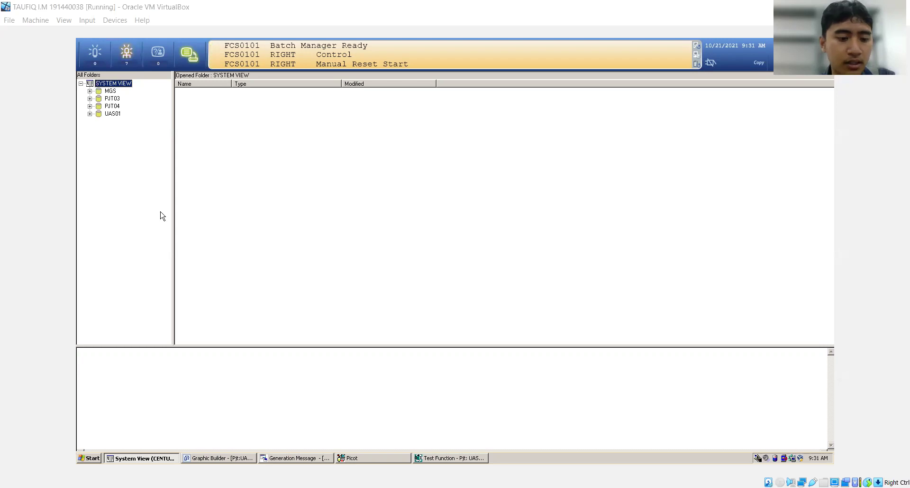
pyautogui.click(86, 458)
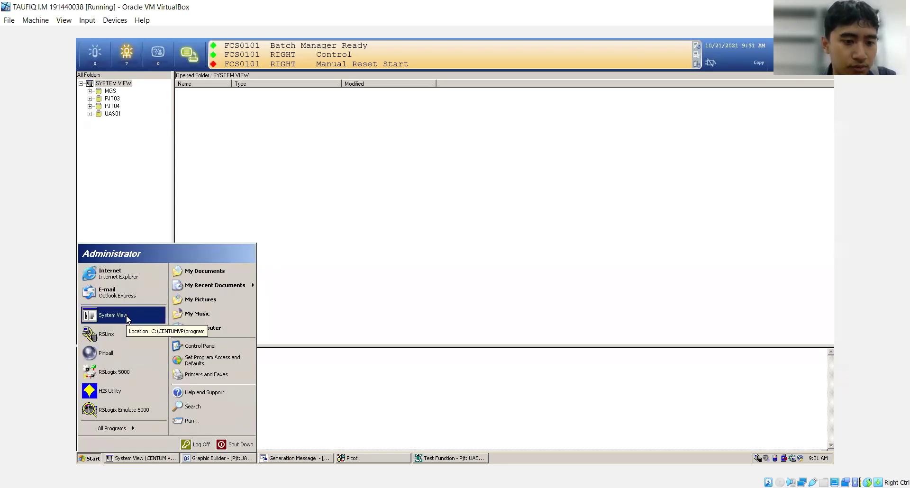
pyautogui.click(253, 180)
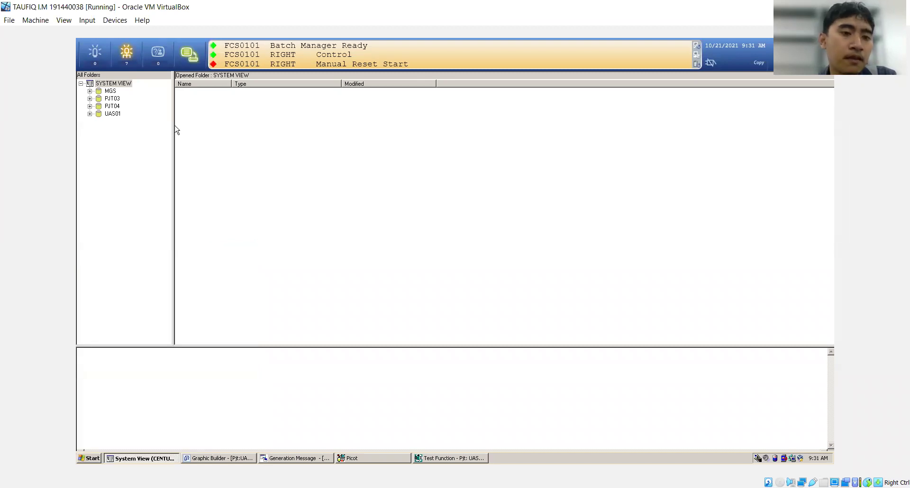
# Step: Start a new project under SYSTEM VIEW and set its user to Project1 in the project outline
pyautogui.click(119, 85)
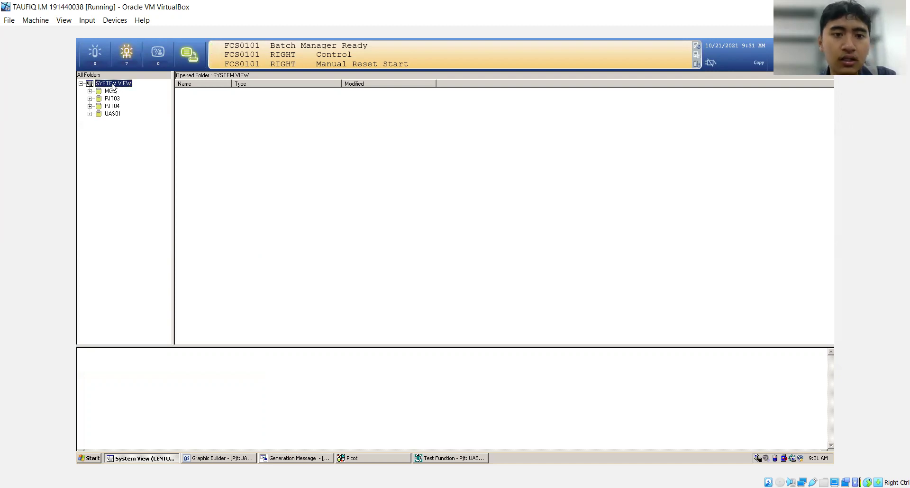
pyautogui.rightClick(112, 86)
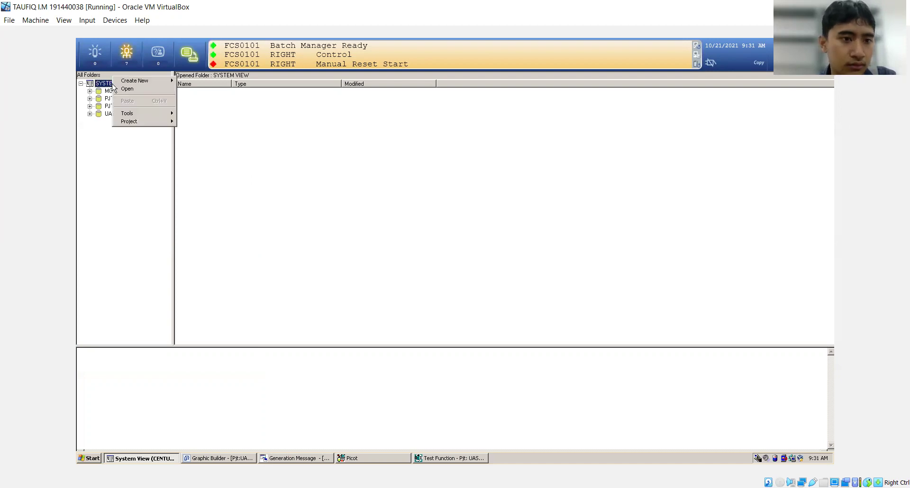
pyautogui.moveTo(127, 84)
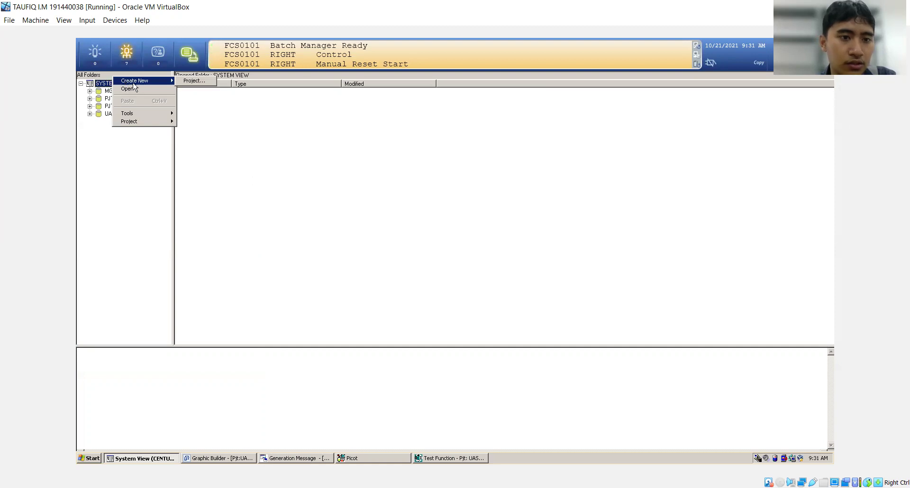
pyautogui.click(194, 81)
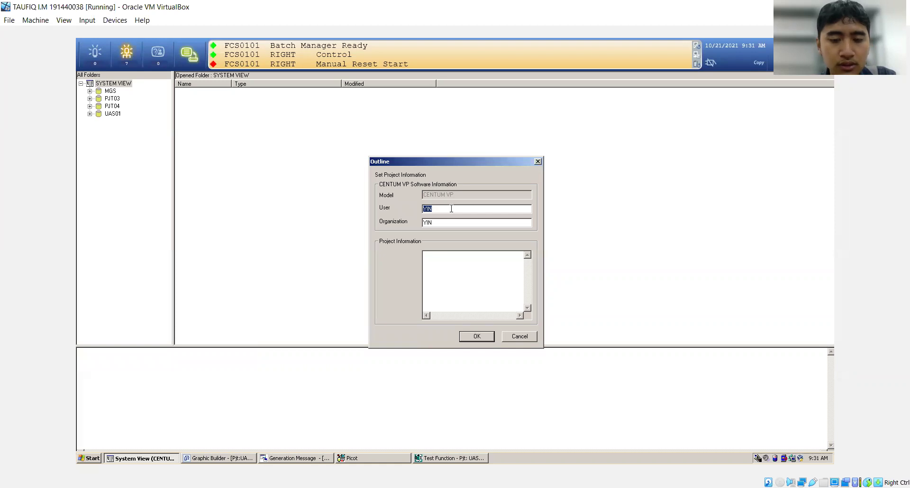
pyautogui.press('BackSpace')
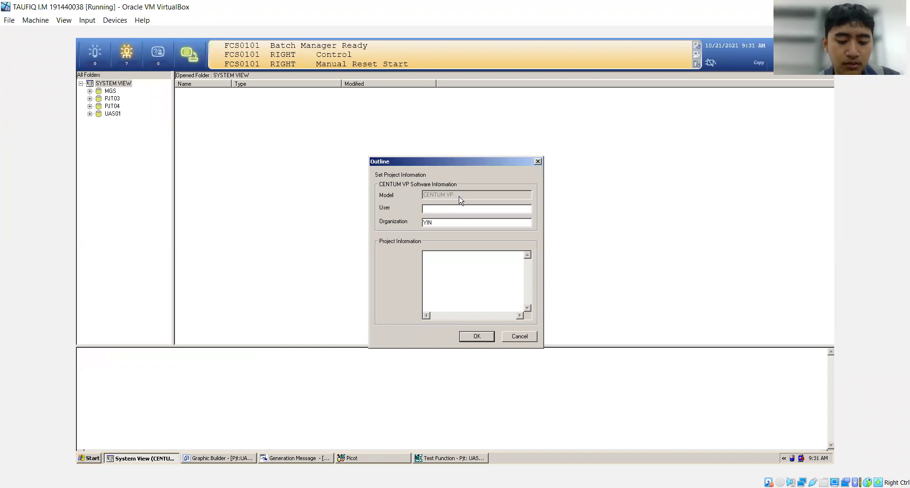
pyautogui.write('P')
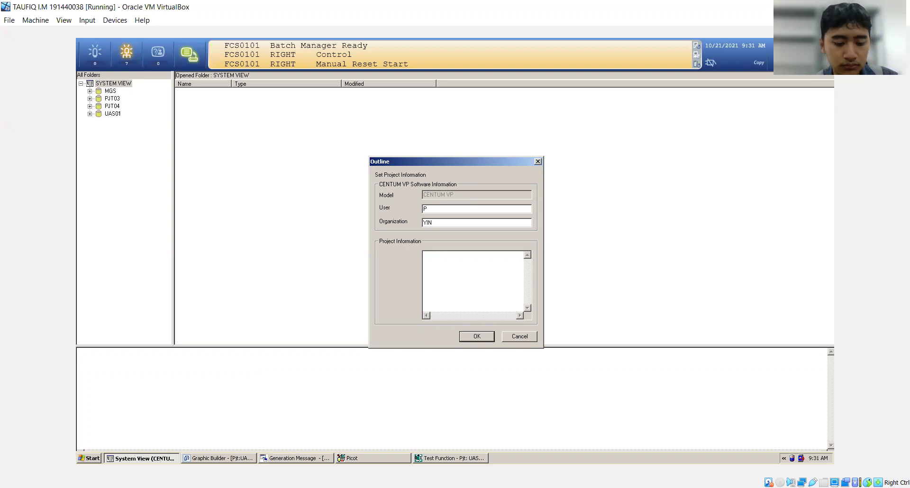
pyautogui.write('roject1')
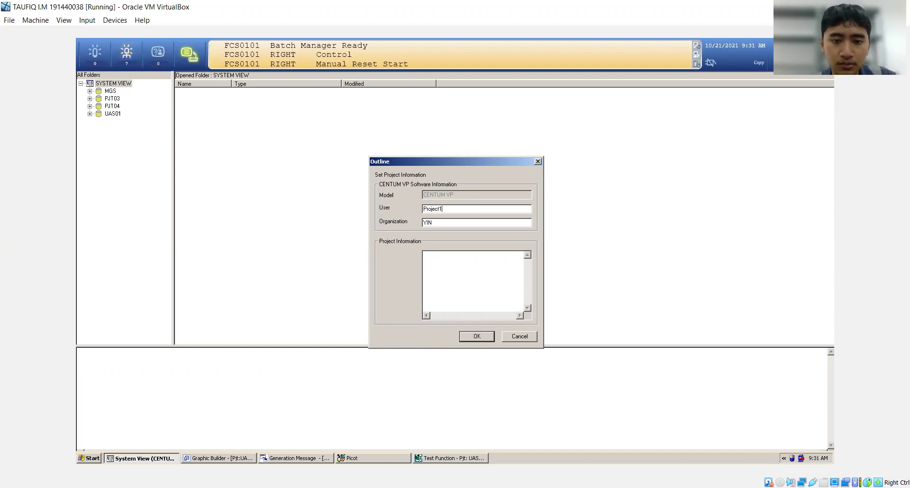
# Step: Set the new project's organization to INS
pyautogui.click(448, 220)
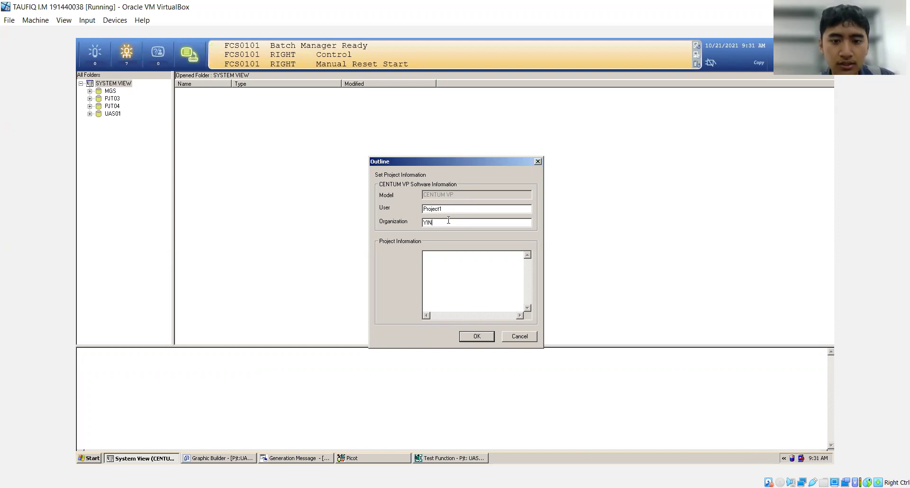
pyautogui.press('BackSpace')
pyautogui.press('BackSpace')
pyautogui.press('BackSpace')
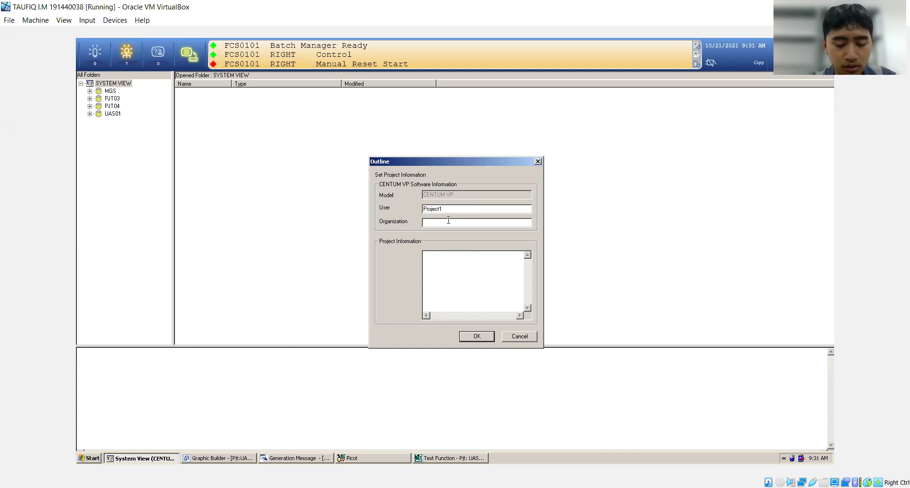
pyautogui.write('INS')
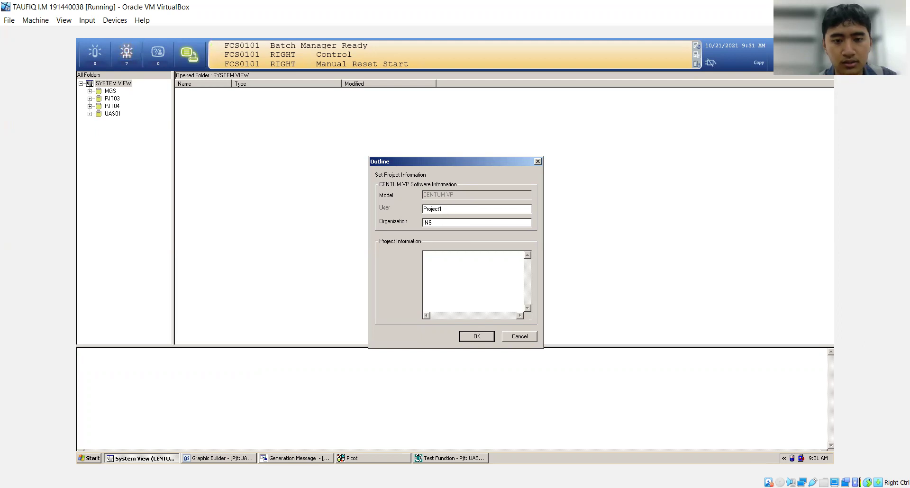
# Step: Enter Tugas UAS as the project information, confirm the outline and create the project as PJT06 with the default position
pyautogui.click(475, 338)
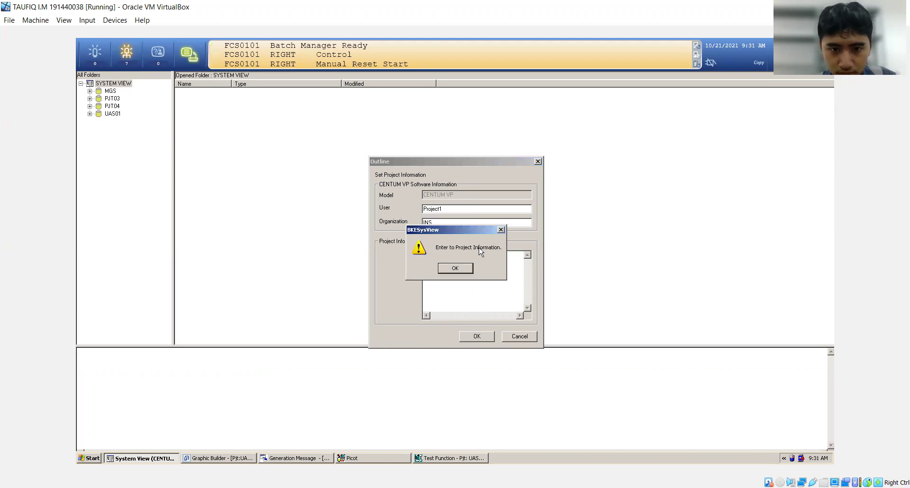
pyautogui.click(454, 271)
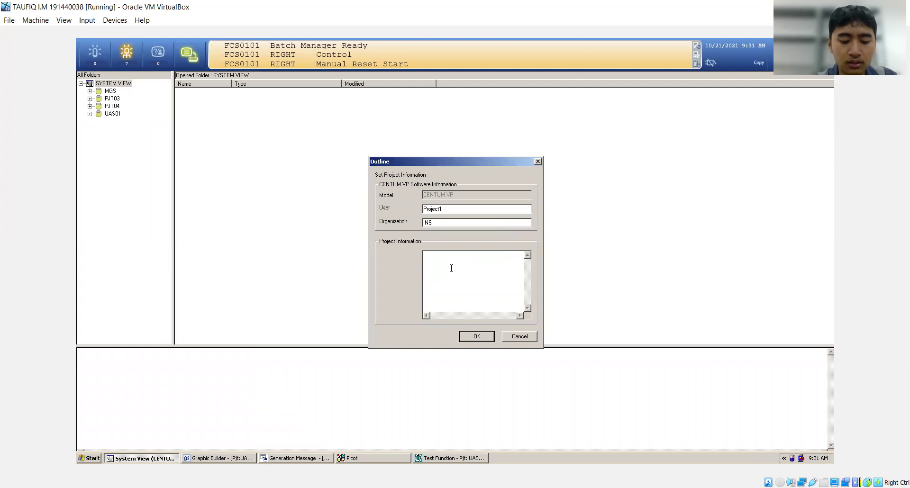
pyautogui.write('Tugas UAS')
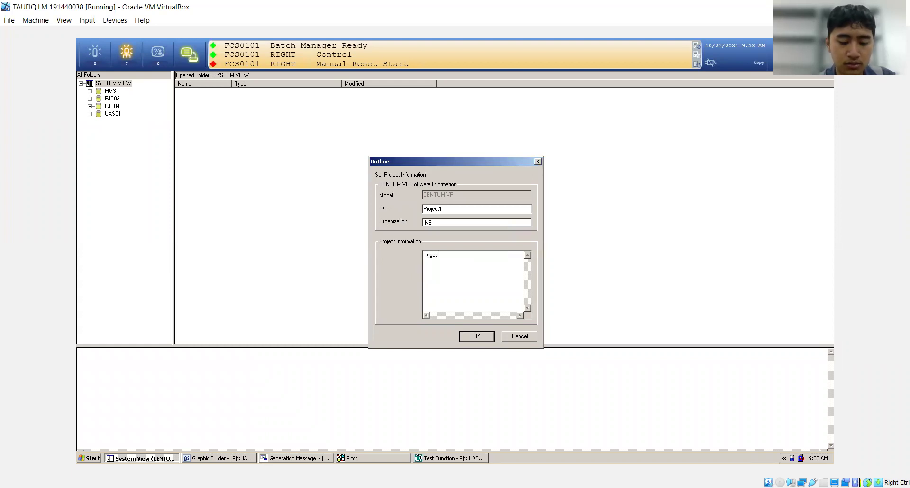
pyautogui.click(473, 335)
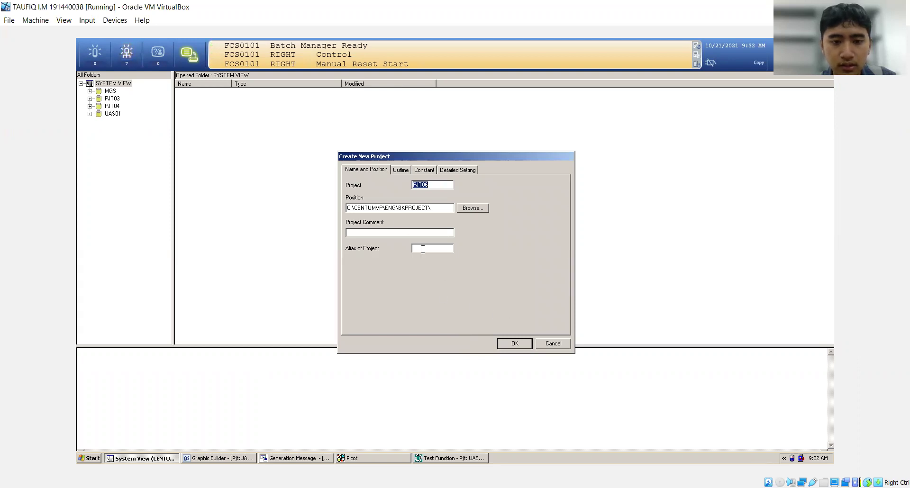
pyautogui.click(511, 344)
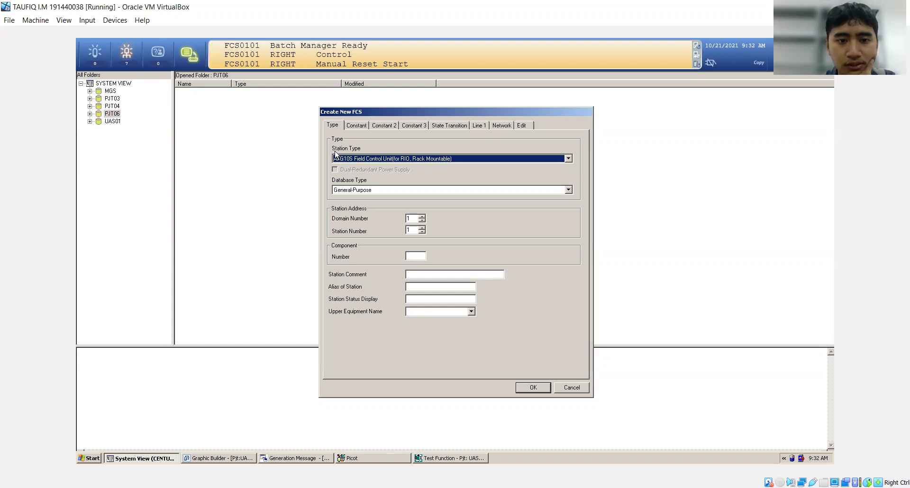
# Step: Create an FCS in PJT06 with station type AFV10D Duplexed Field Control Unit (for Vnet/IP, for FIO, 19-inch rack mountable)
pyautogui.click(568, 159)
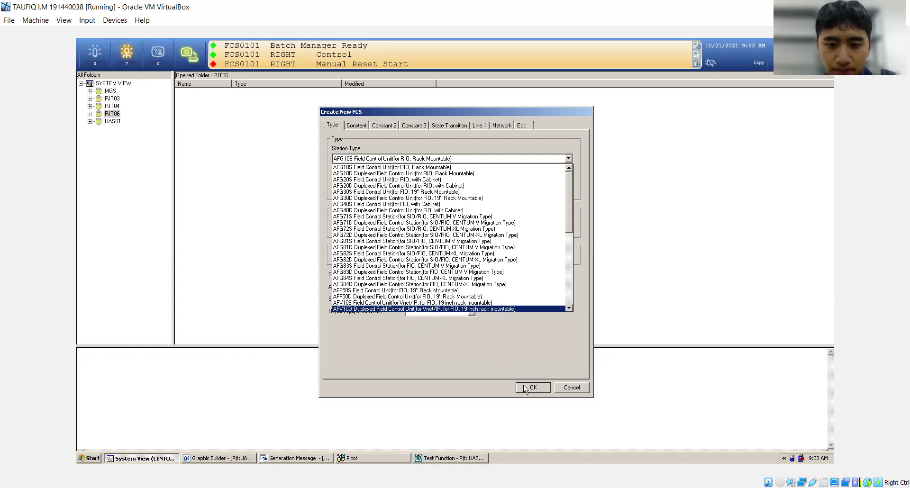
pyautogui.click(507, 309)
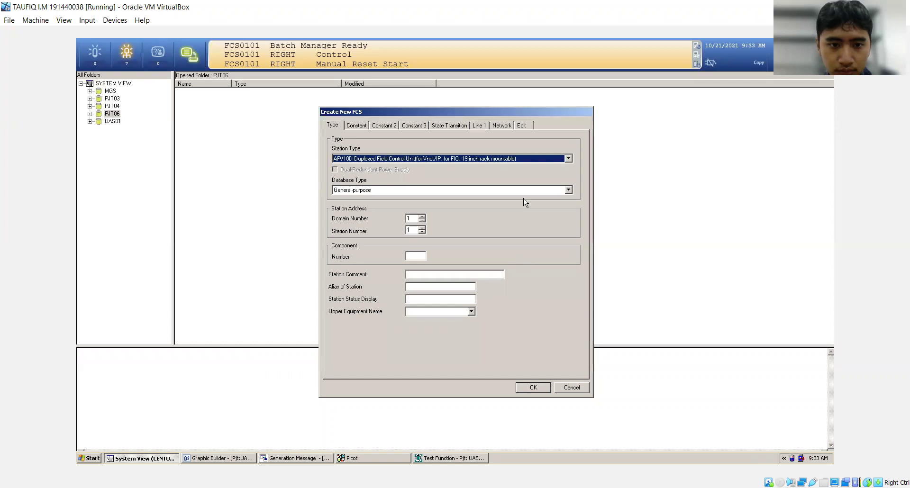
pyautogui.click(533, 388)
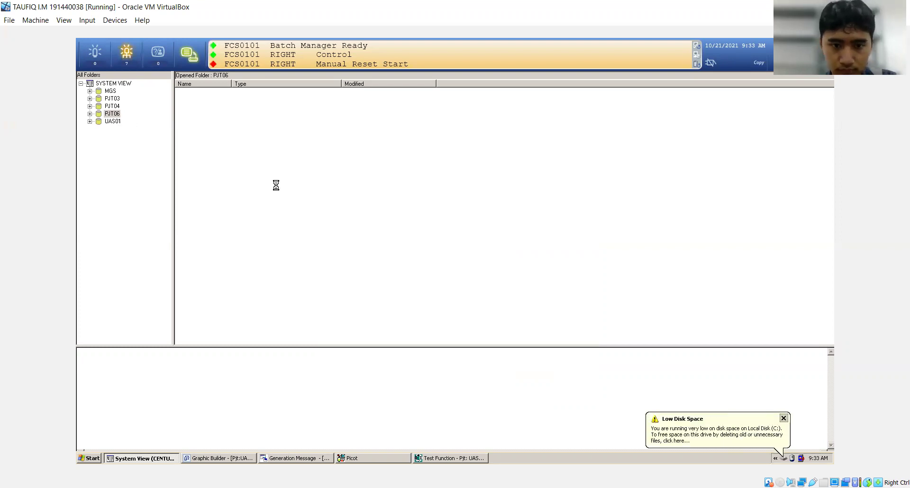
pyautogui.click(783, 418)
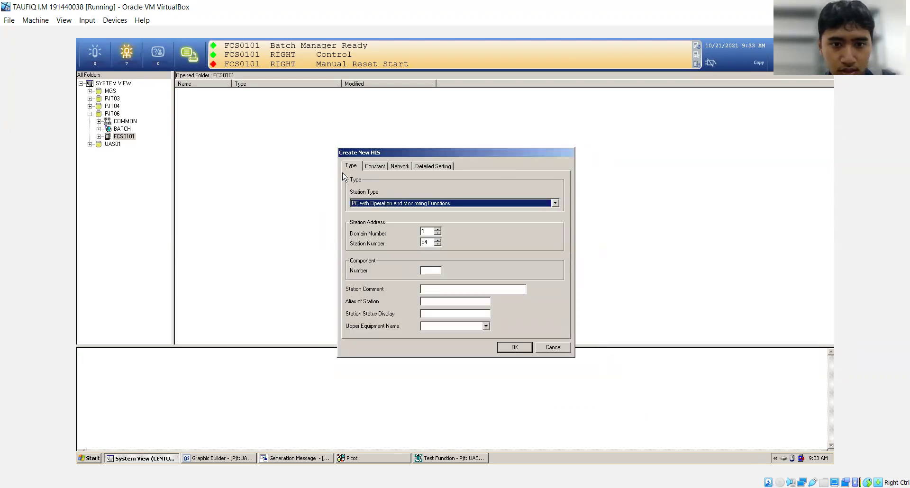
# Step: Create an HIS in PJT06 with station type PC with Operation and Monitoring Functions, domain 1, station 64
pyautogui.click(129, 115)
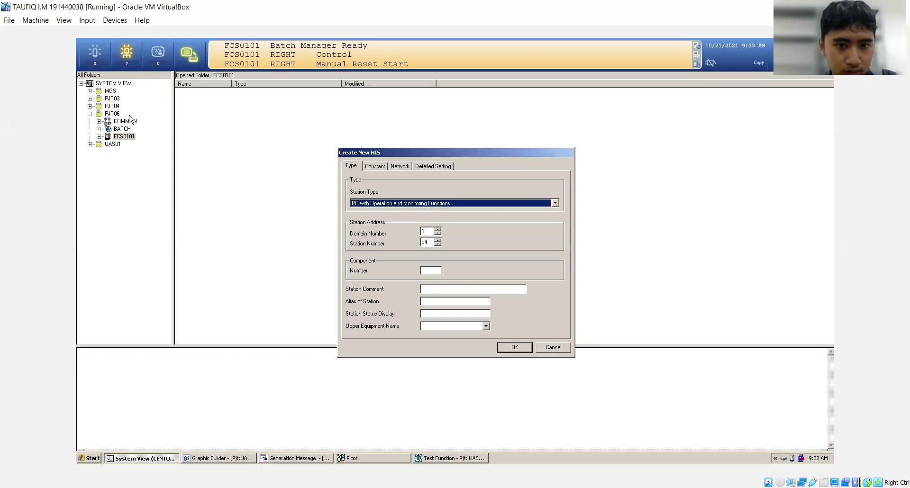
pyautogui.click(422, 204)
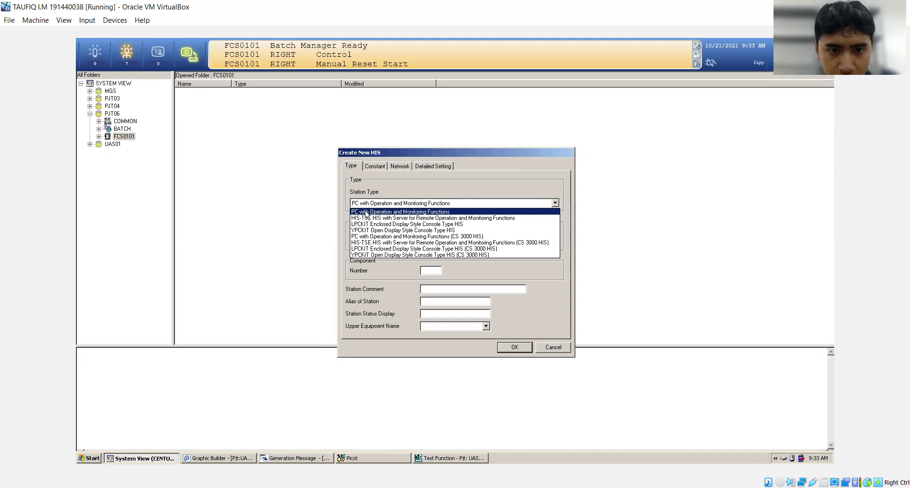
pyautogui.click(405, 212)
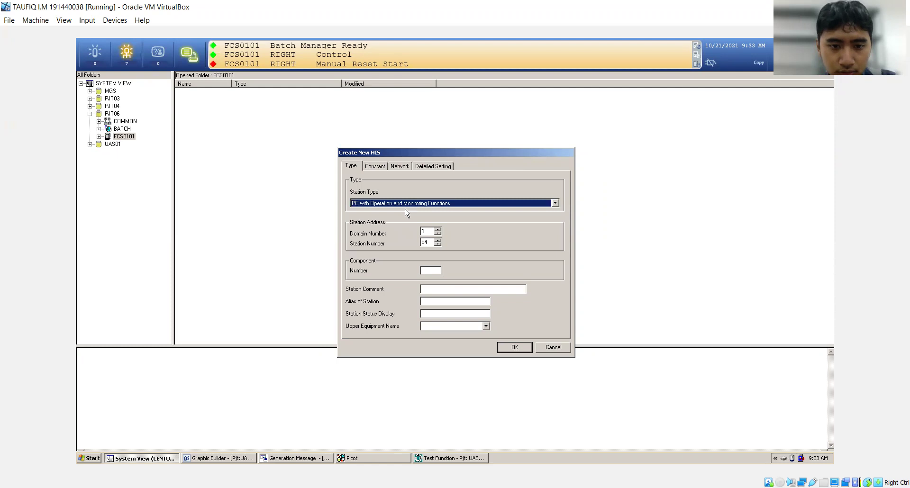
pyautogui.click(514, 348)
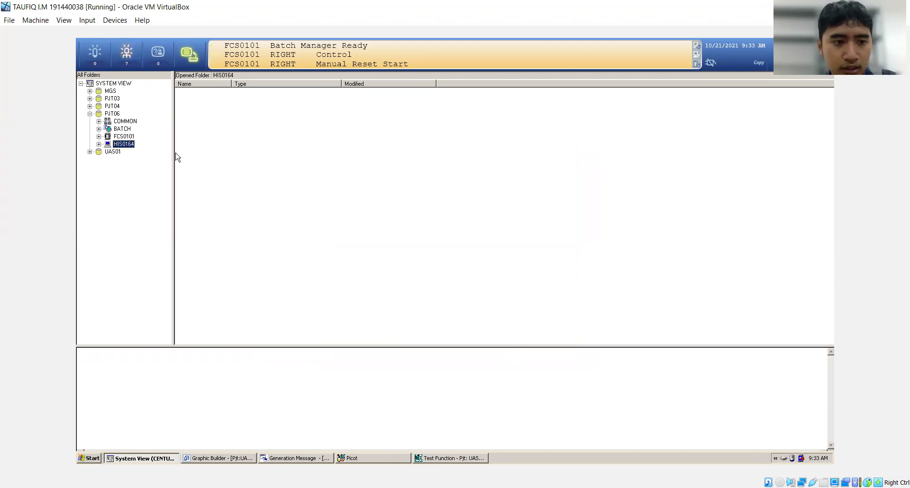
# Step: Create a new local FIO node, number 1, in the IOM folder of PJT06's FCS0101 station
pyautogui.click(125, 138)
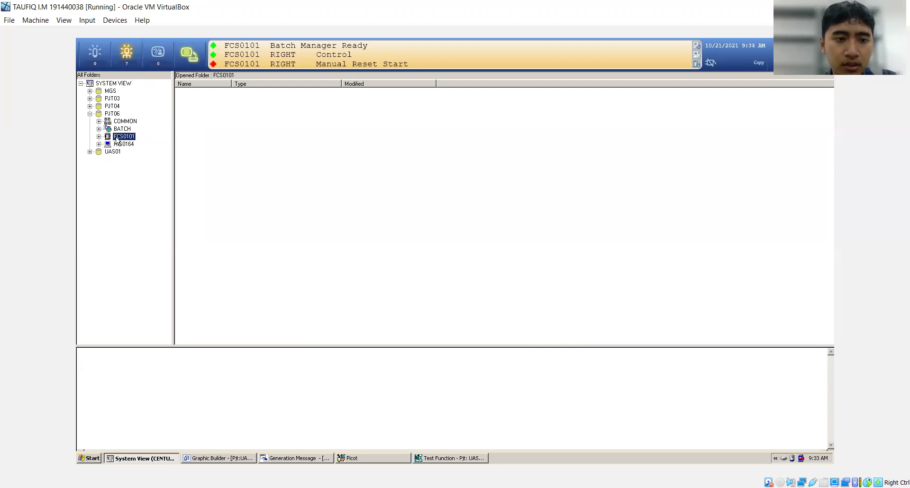
pyautogui.click(124, 144)
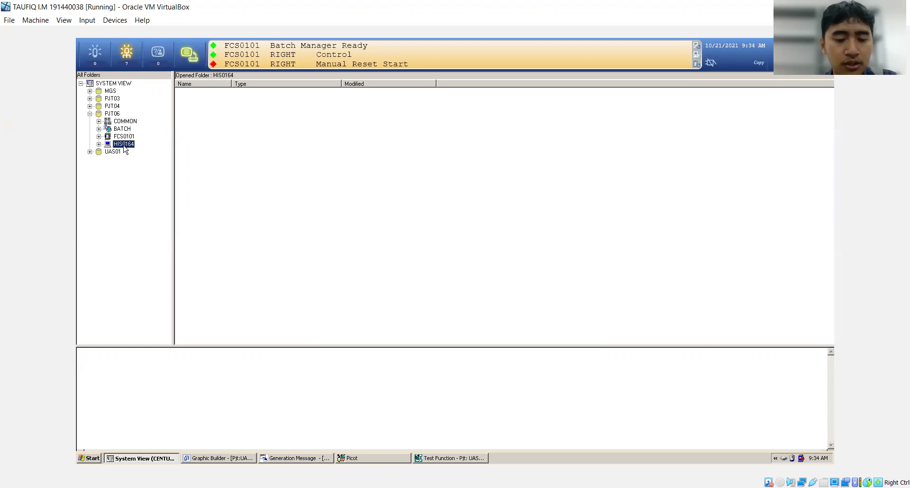
pyautogui.click(110, 114)
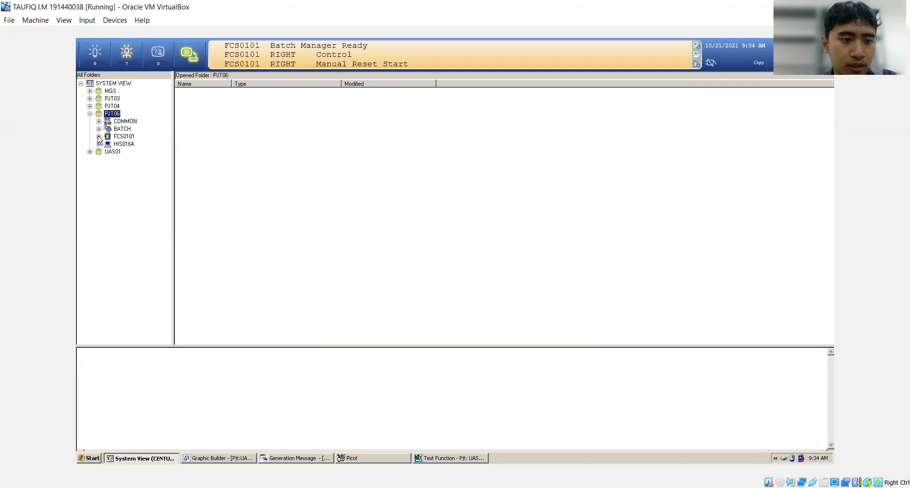
pyautogui.click(98, 137)
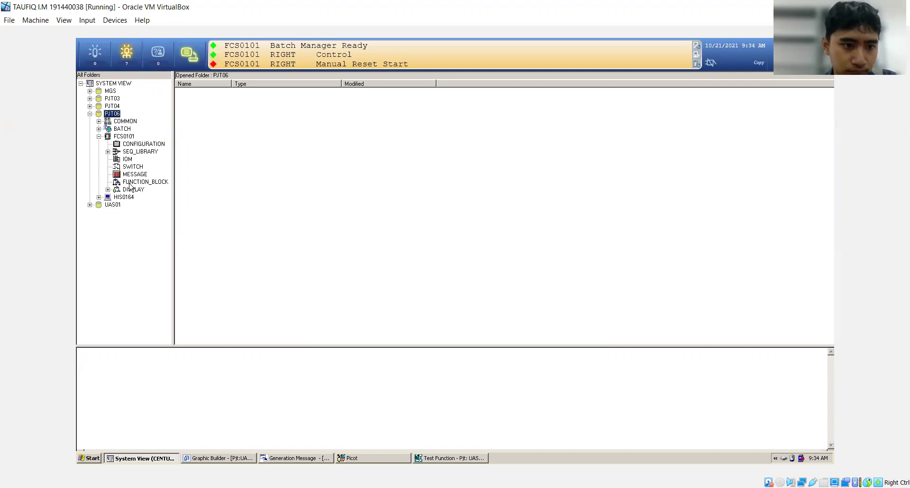
pyautogui.click(89, 206)
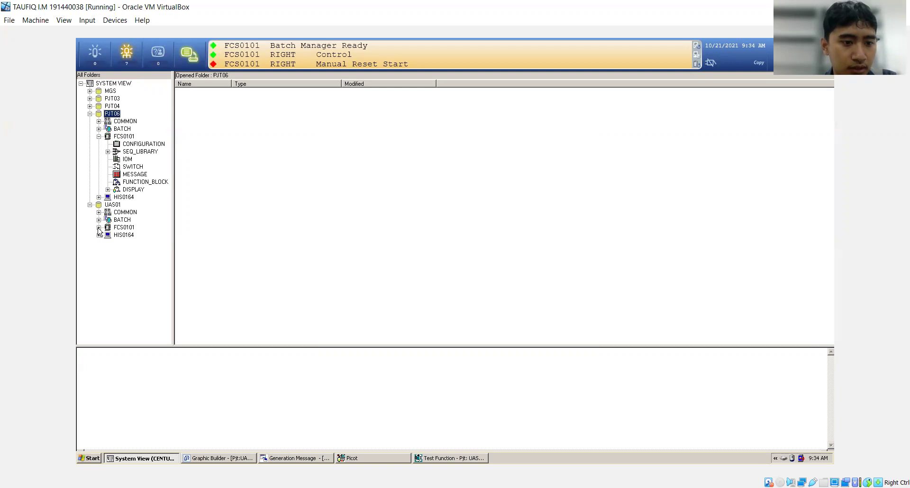
pyautogui.click(122, 160)
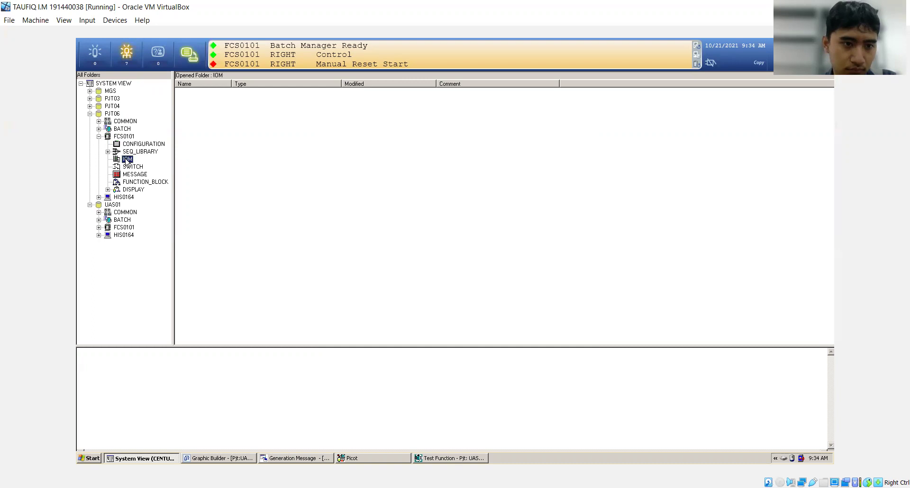
pyautogui.rightClick(124, 159)
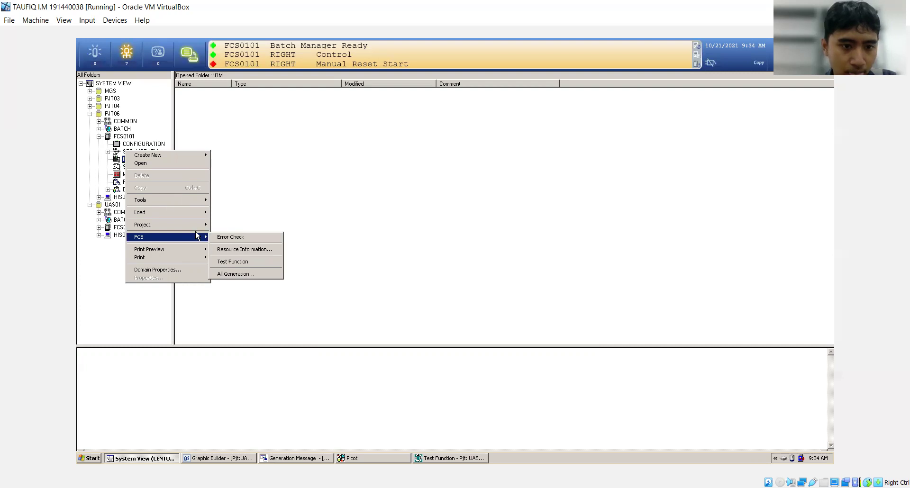
pyautogui.moveTo(195, 158)
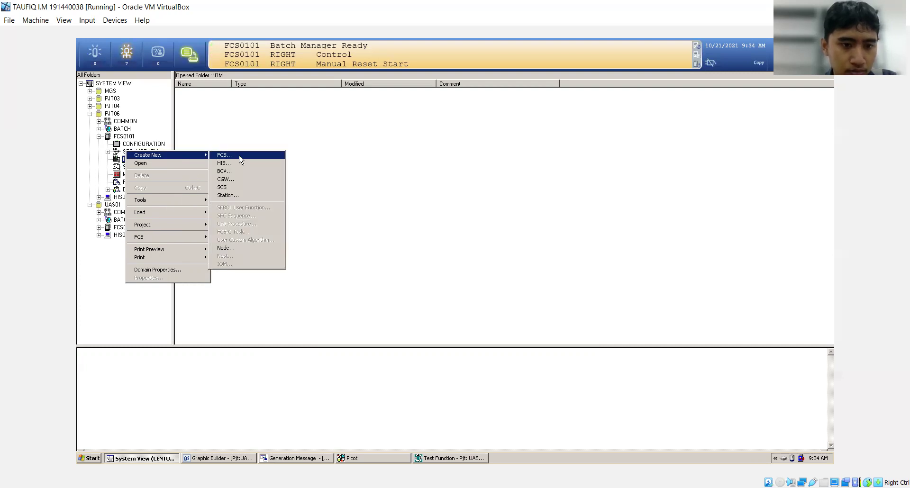
pyautogui.click(235, 248)
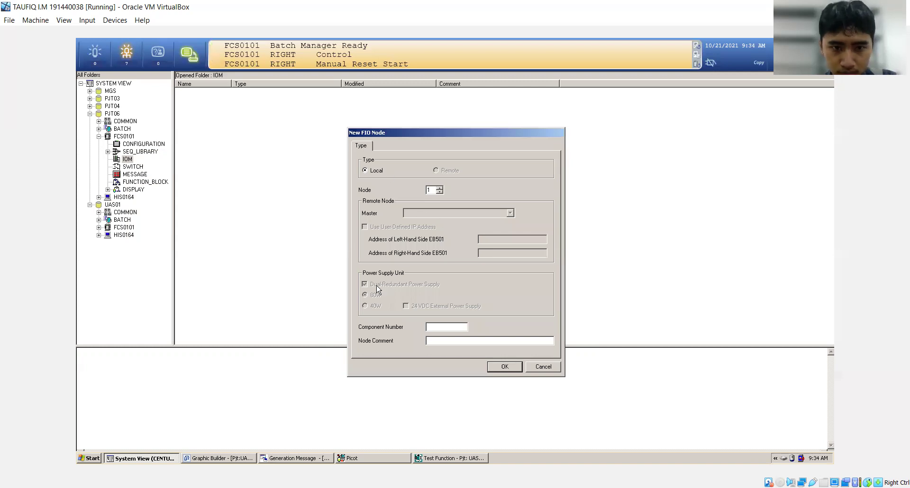
pyautogui.click(507, 371)
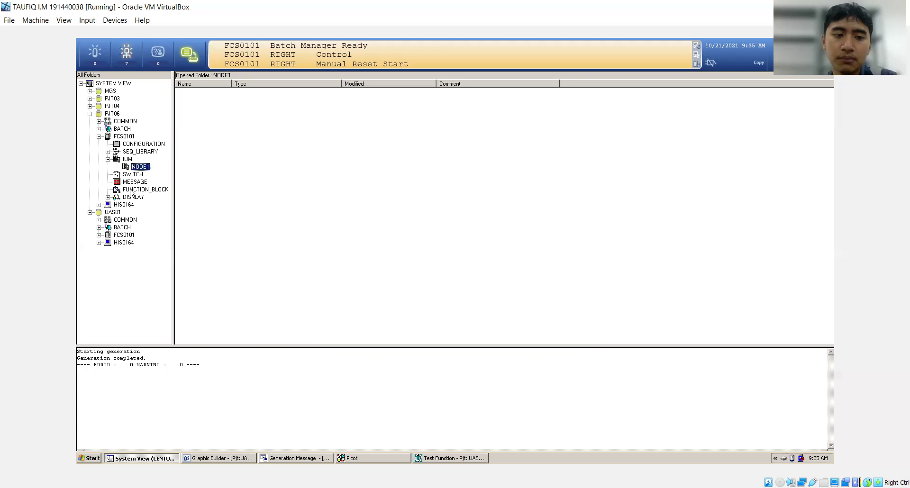
# Step: Create an IOM in NODE1 of PJT06 with category Analog Input/Output(HART Compliant), type AAI141-H 16-Channel Current Input, slot 1
pyautogui.rightClick(140, 170)
pyautogui.moveTo(178, 165)
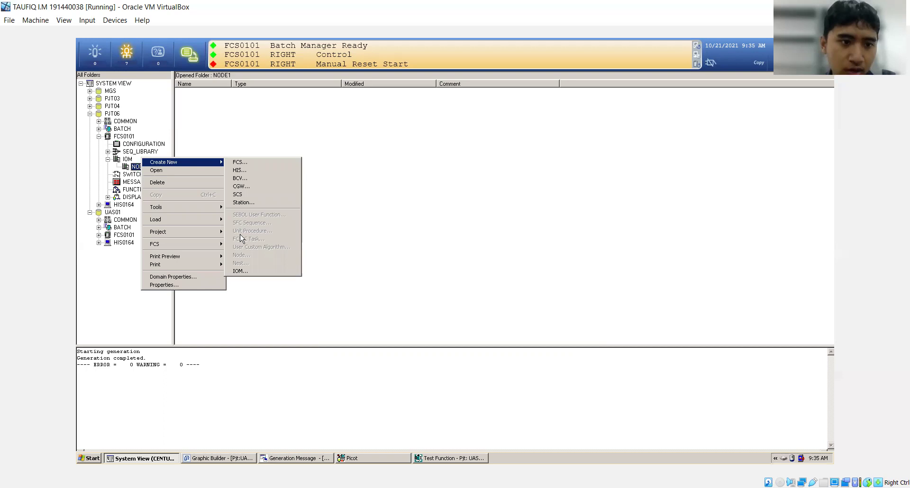
pyautogui.click(243, 272)
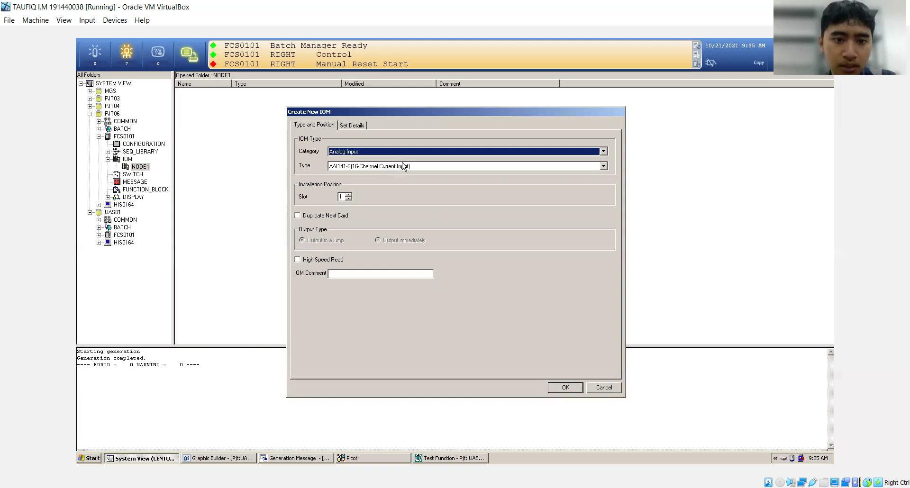
pyautogui.click(441, 151)
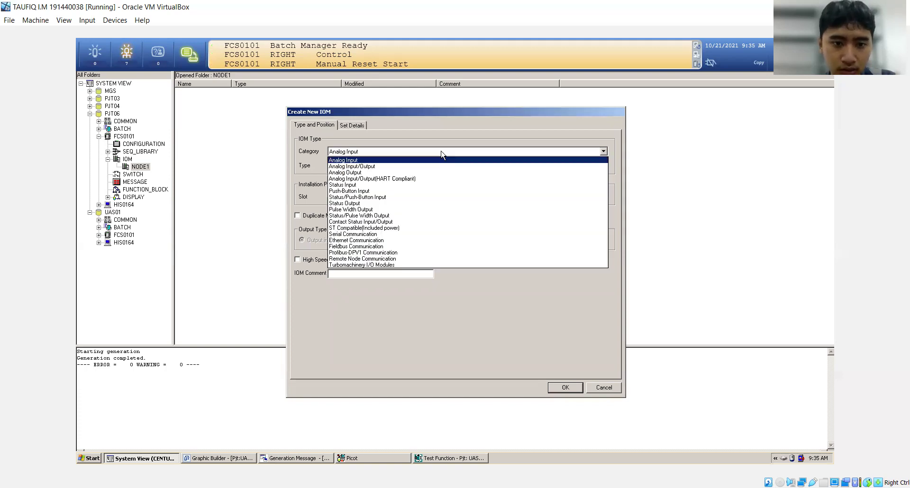
pyautogui.click(384, 183)
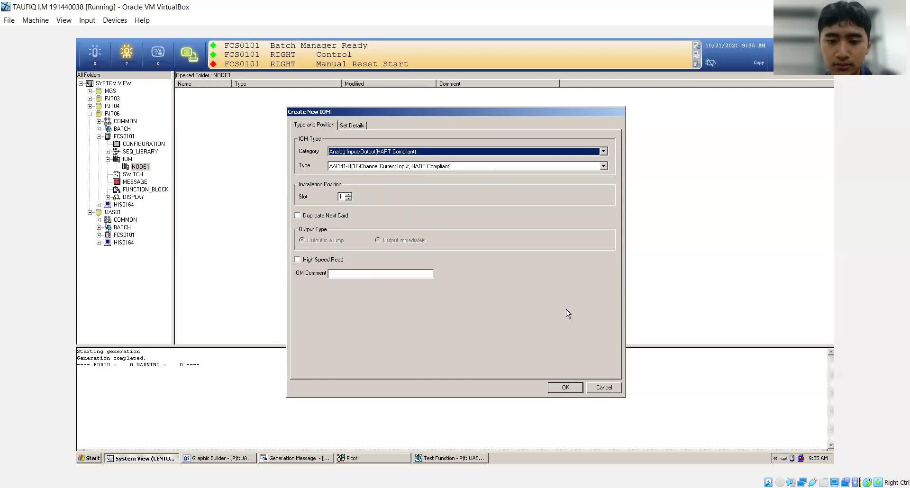
pyautogui.click(561, 389)
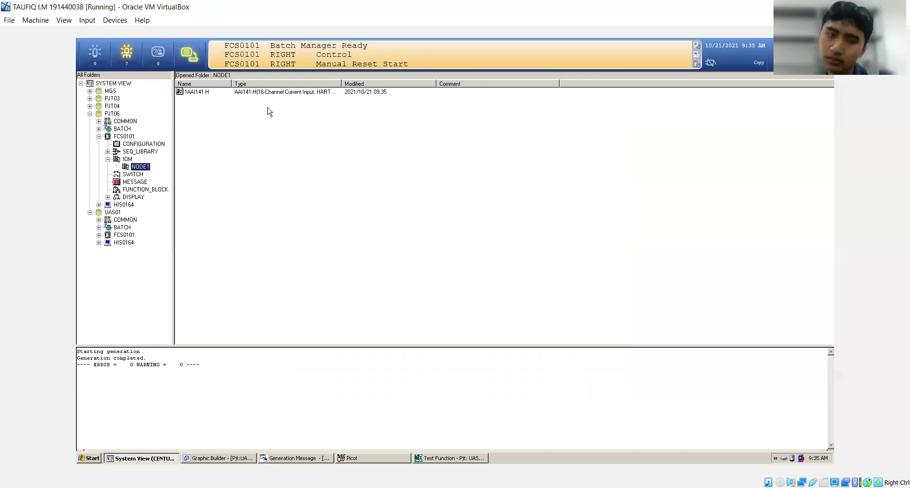
# Step: Create a HART-compliant analog IOM in NODE1 of PJT06 with type AAI543-H 16-Channel Current Output, Isolated, in slot 2
pyautogui.rightClick(147, 167)
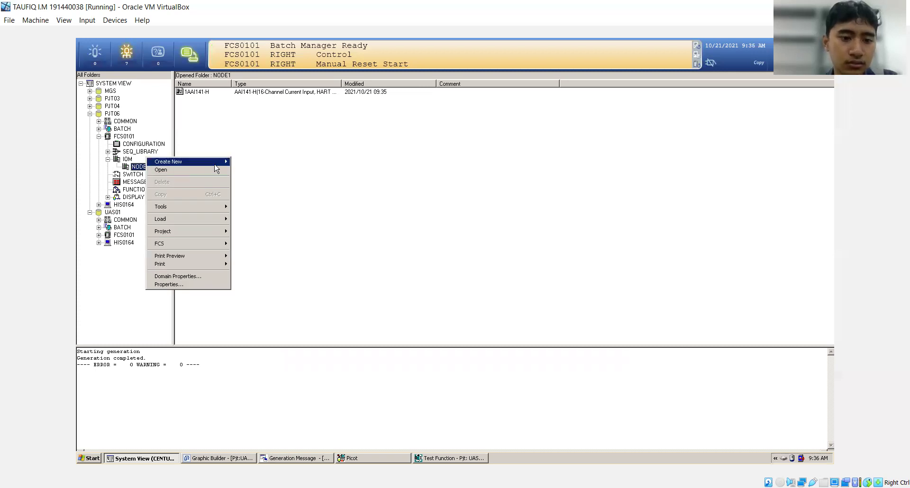
pyautogui.moveTo(216, 166)
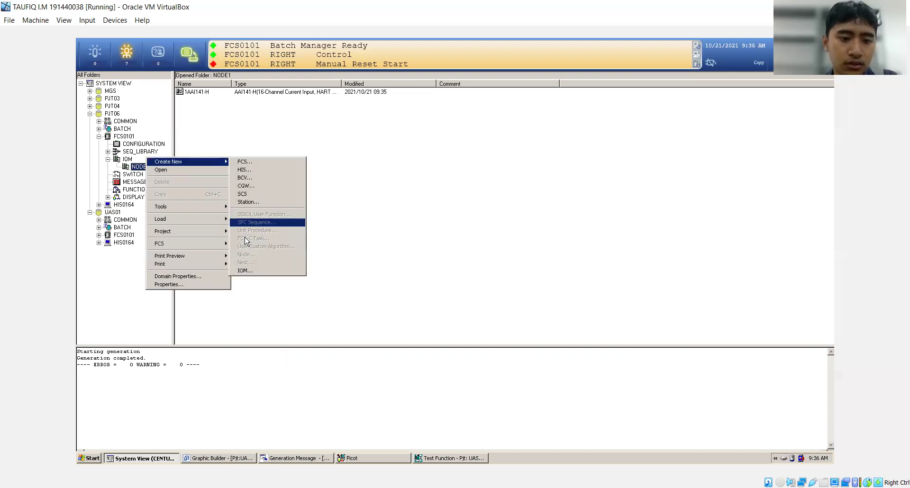
pyautogui.click(248, 270)
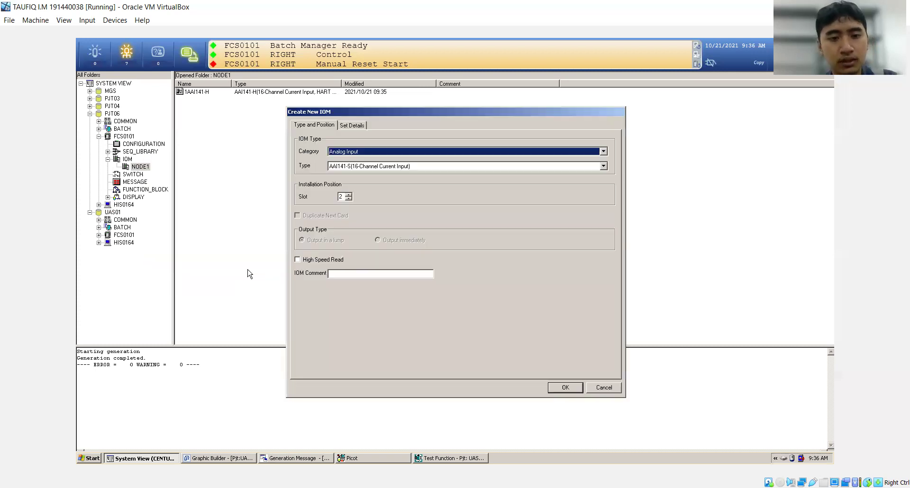
pyautogui.click(390, 153)
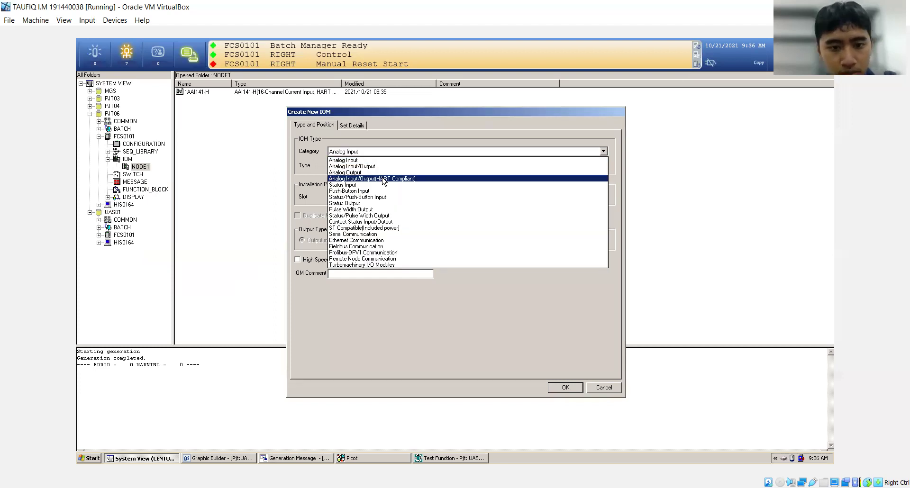
pyautogui.click(384, 179)
pyautogui.click(411, 166)
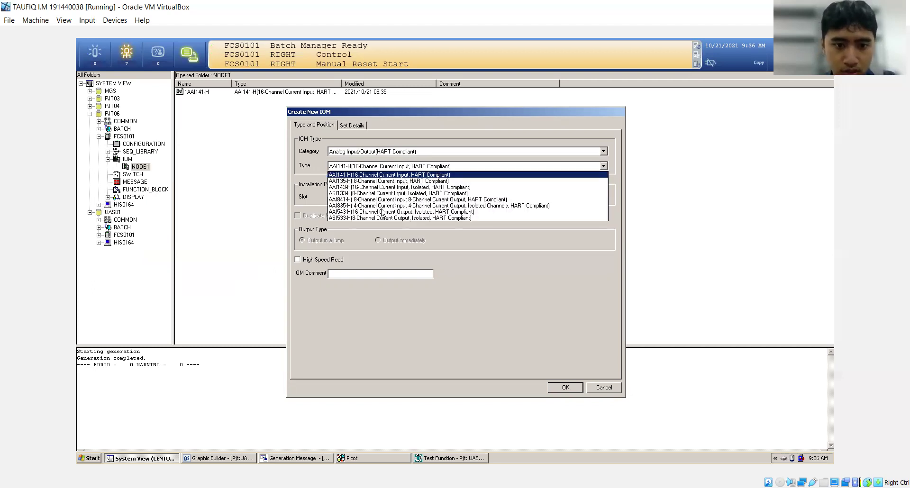
pyautogui.click(338, 212)
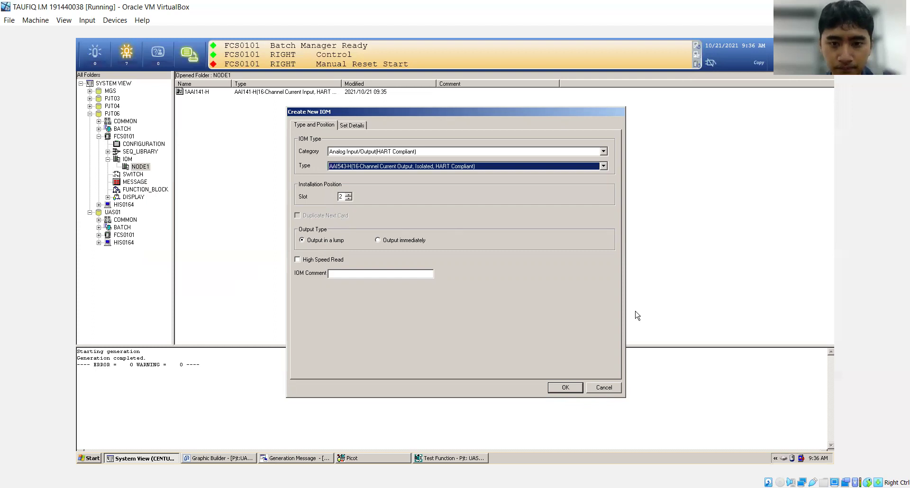
pyautogui.click(576, 388)
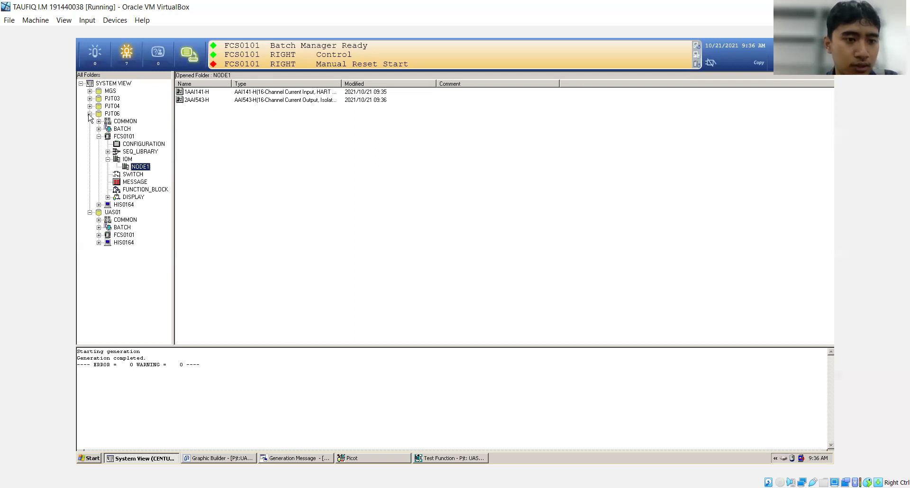
# Step: Open the 1AAI141-H input module from NODE1 of FCS0101 in project UAS01 and bring its terminal labels into view
pyautogui.click(89, 115)
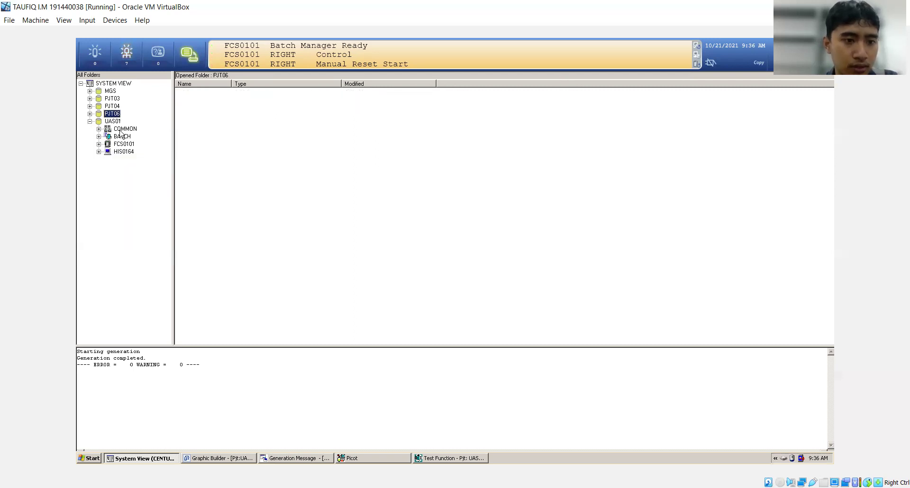
pyautogui.click(98, 144)
pyautogui.click(108, 167)
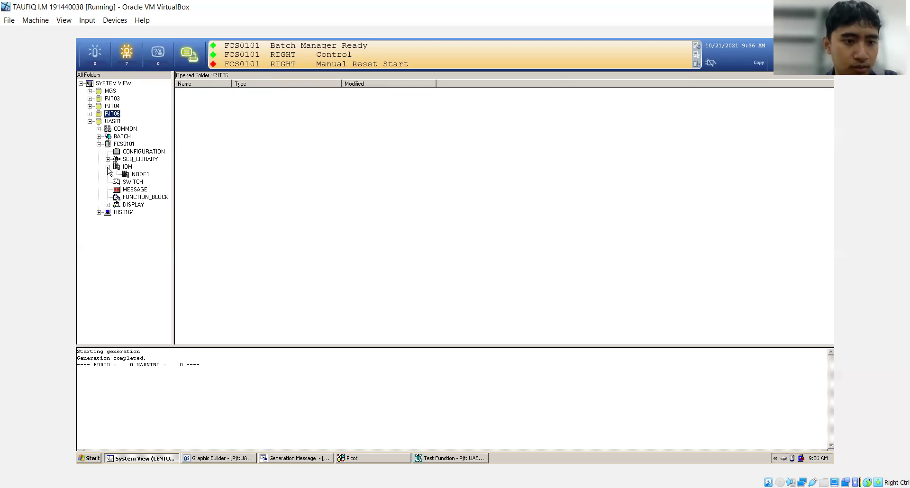
pyautogui.click(136, 174)
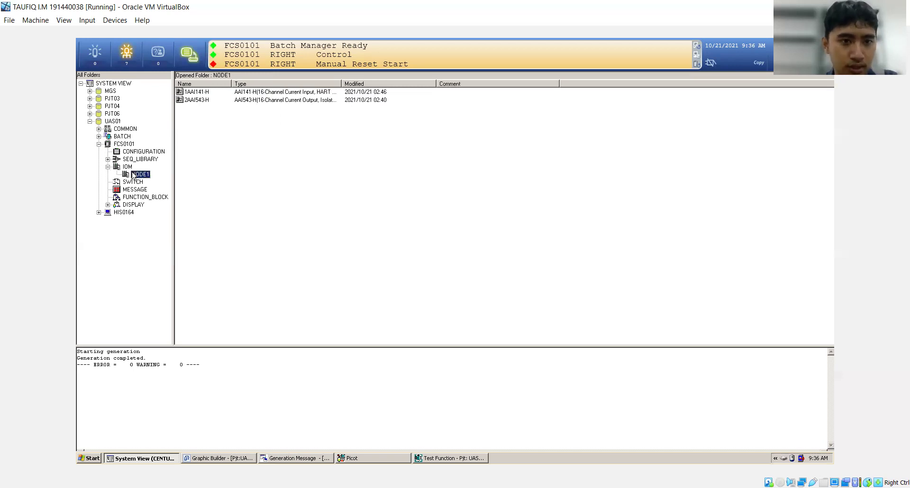
pyautogui.click(198, 93)
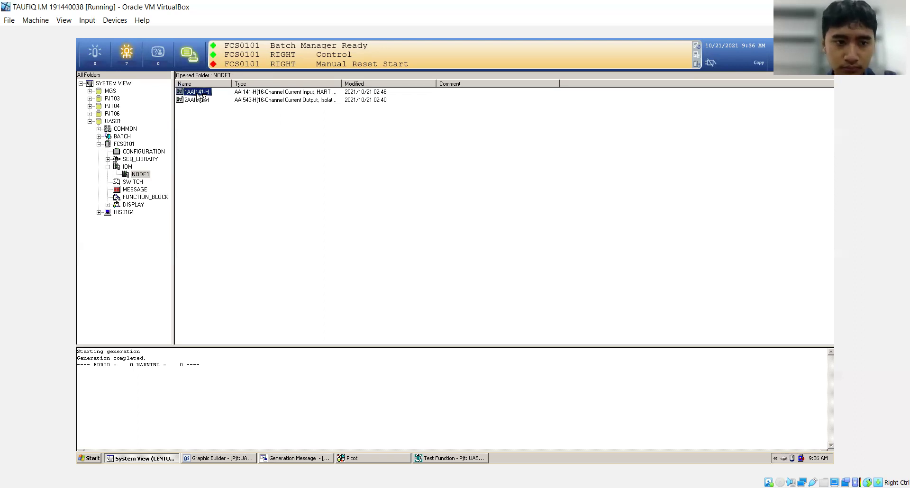
pyautogui.doubleClick(198, 93)
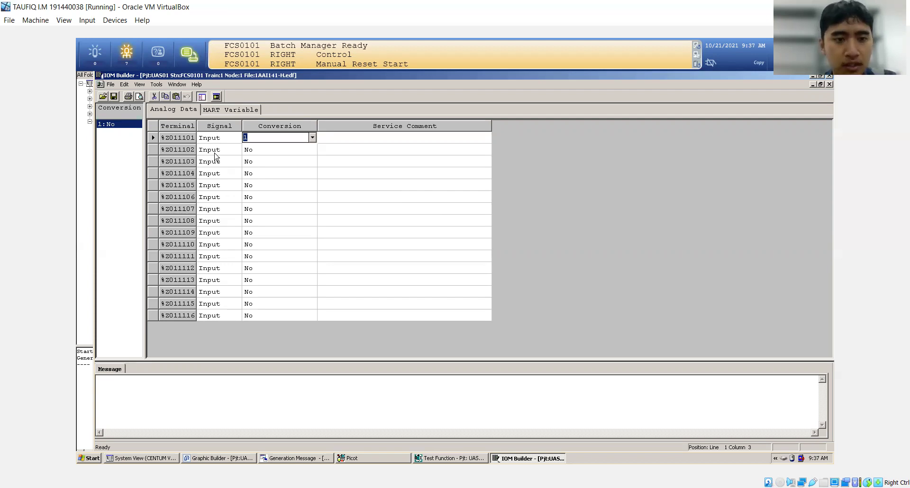
pyautogui.click(216, 97)
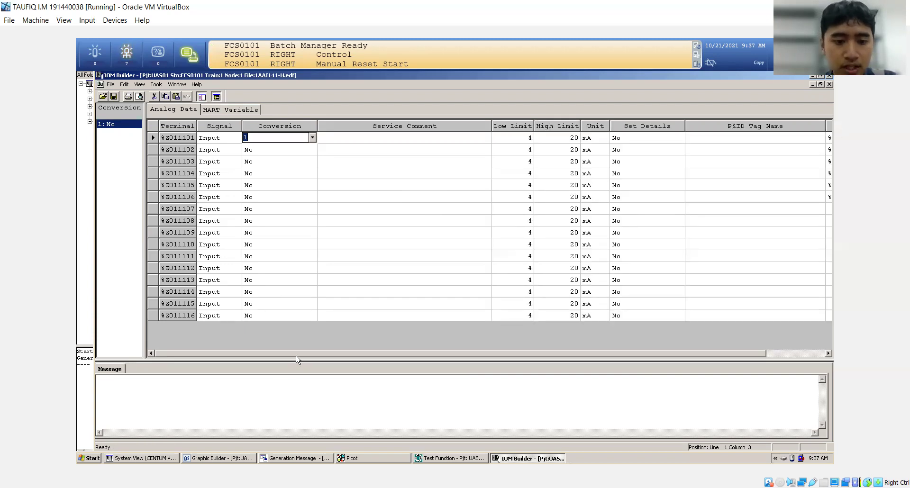
pyautogui.press('Tab')
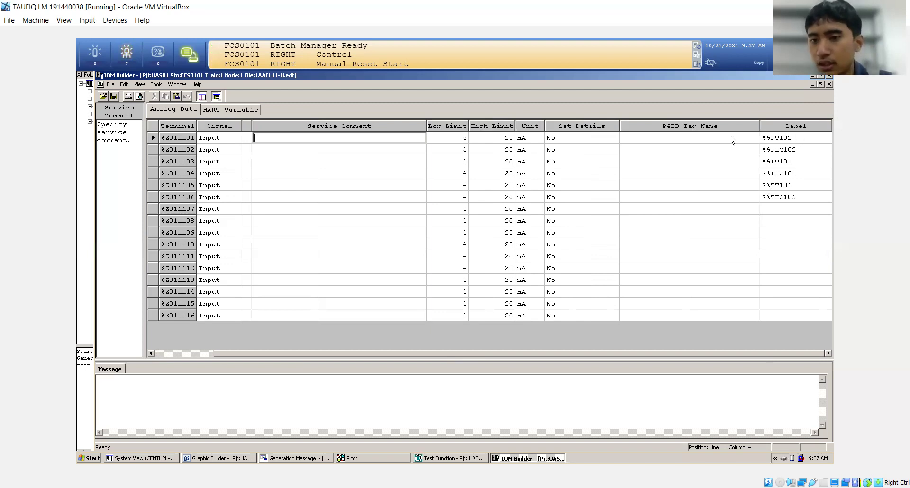
# Step: Clear the label of terminal %Z011101 and re-enter it as %%PT102
pyautogui.click(769, 140)
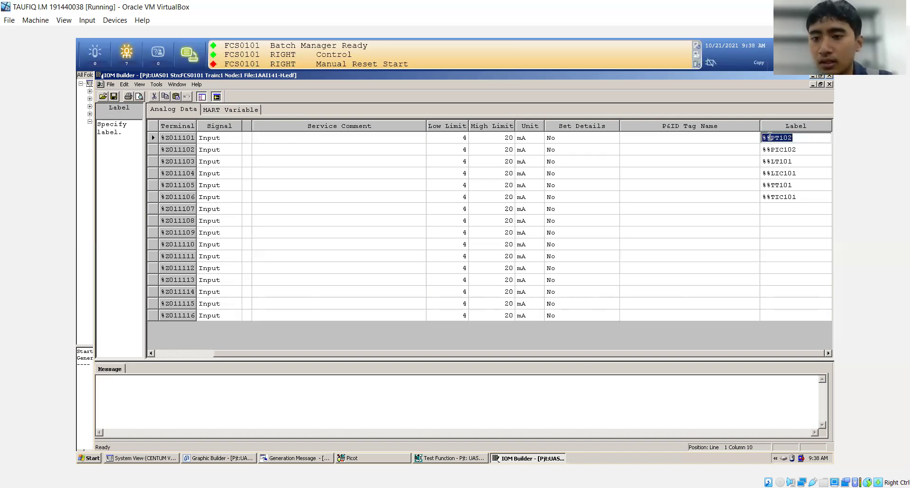
pyautogui.click(797, 136)
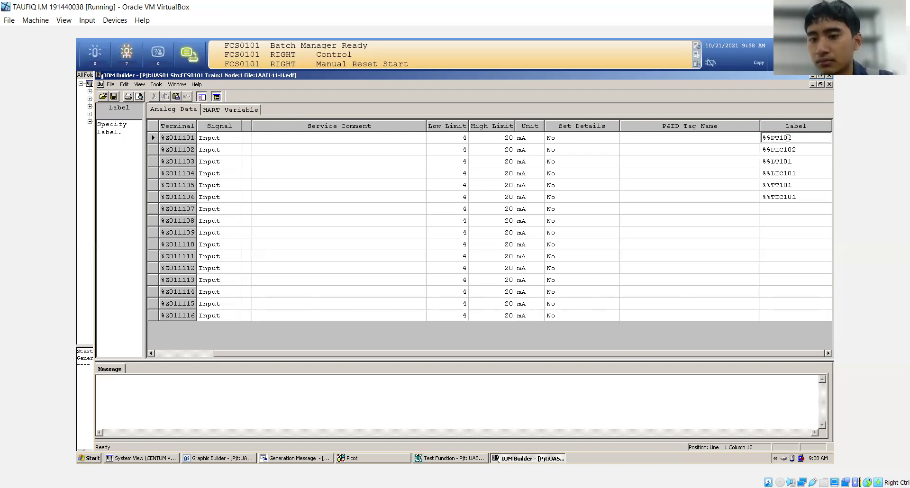
pyautogui.press('BackSpace')
pyautogui.press('BackSpace')
pyautogui.press('BackSpace')
pyautogui.press('BackSpace')
pyautogui.press('BackSpace')
pyautogui.press('BackSpace')
pyautogui.press('BackSpace')
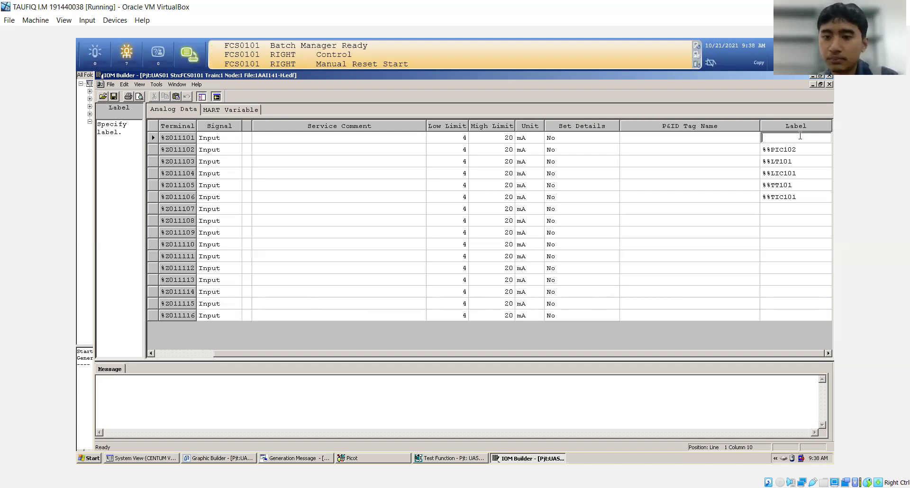
pyautogui.write('%%PT')
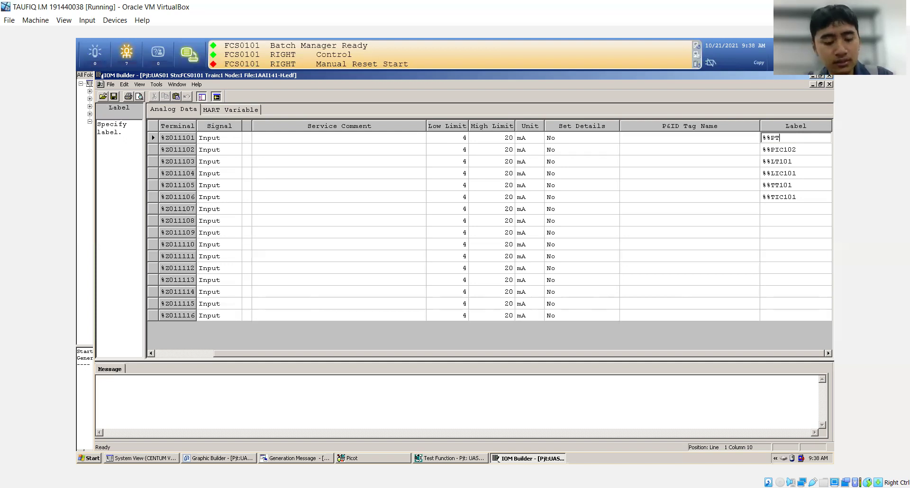
pyautogui.write('102')
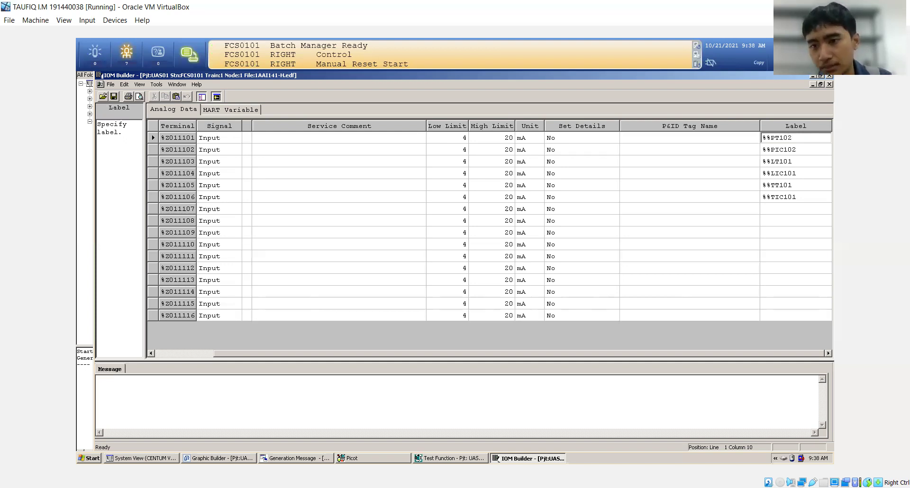
# Step: Go through the labels of input terminals %Z011102 to %Z011106 one by one
pyautogui.click(794, 151)
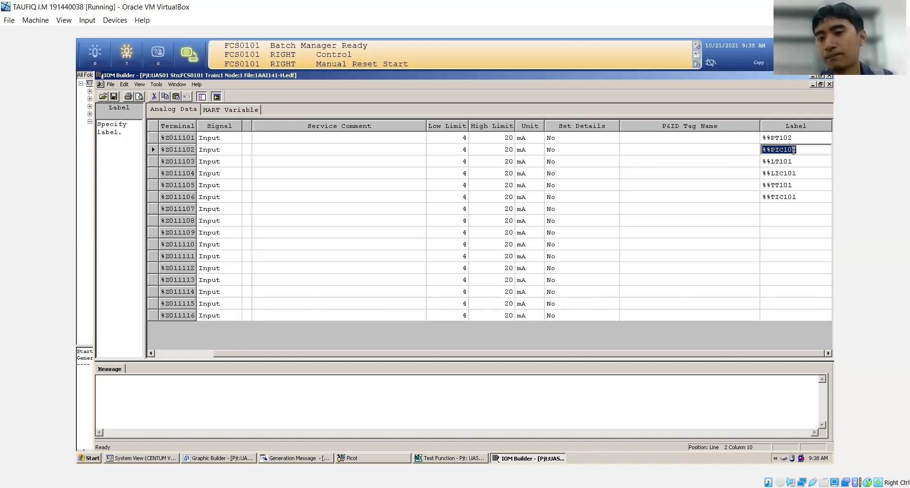
pyautogui.click(772, 159)
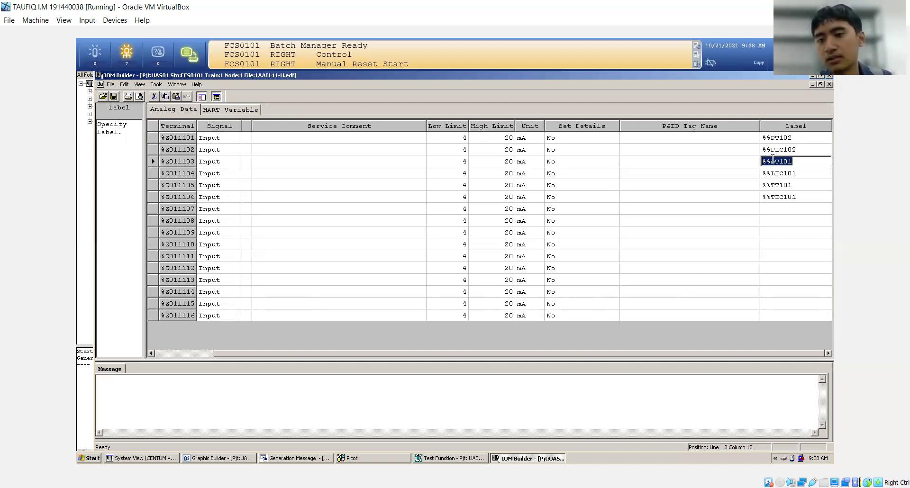
pyautogui.click(773, 174)
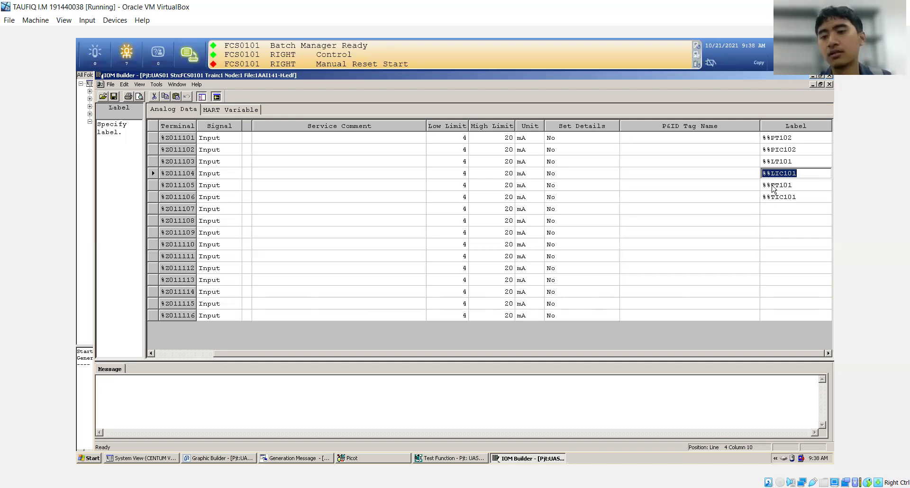
pyautogui.click(773, 186)
pyautogui.click(774, 196)
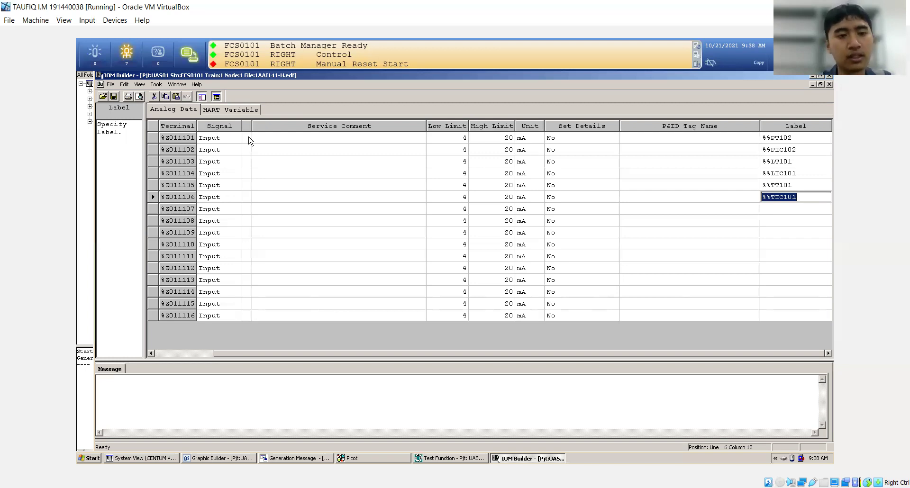
# Step: Save the 1AAI141-H definition, accept the download to the FCS, check the error and warning summary and close the builder
pyautogui.click(115, 97)
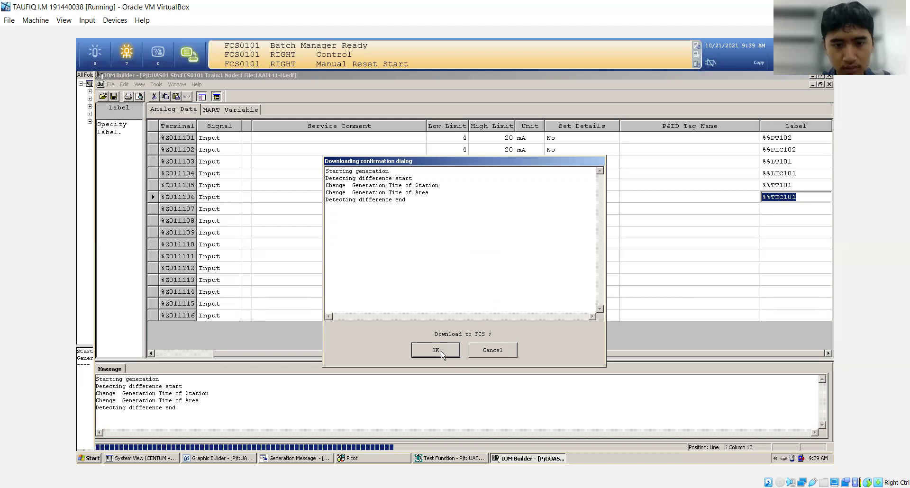
pyautogui.click(435, 350)
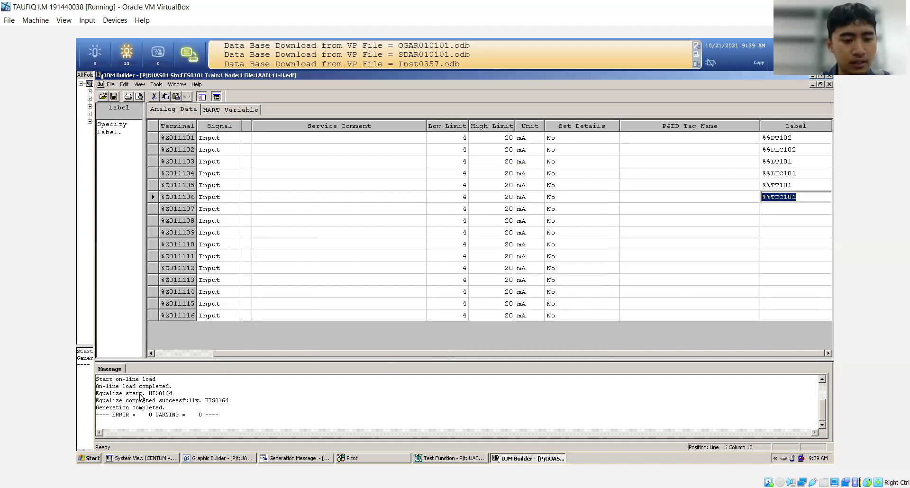
pyautogui.moveTo(122, 414); pyautogui.dragTo(161, 414)
pyautogui.click(248, 381)
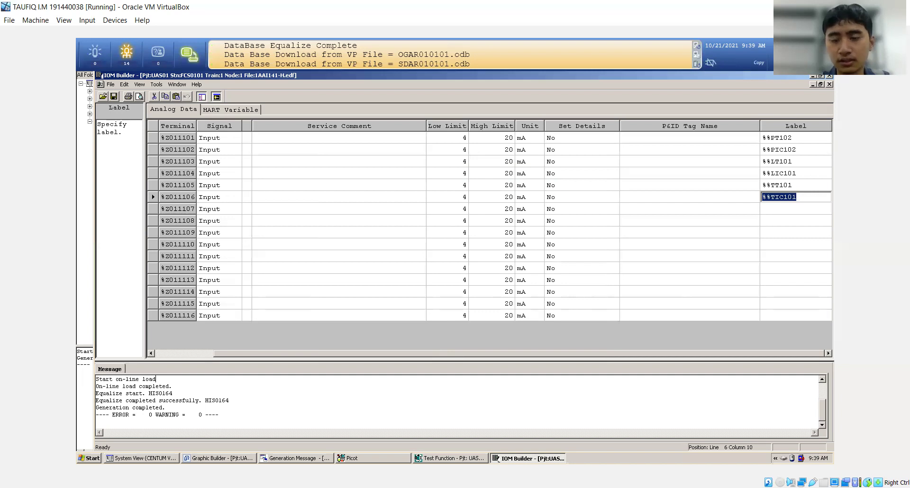
pyautogui.click(830, 78)
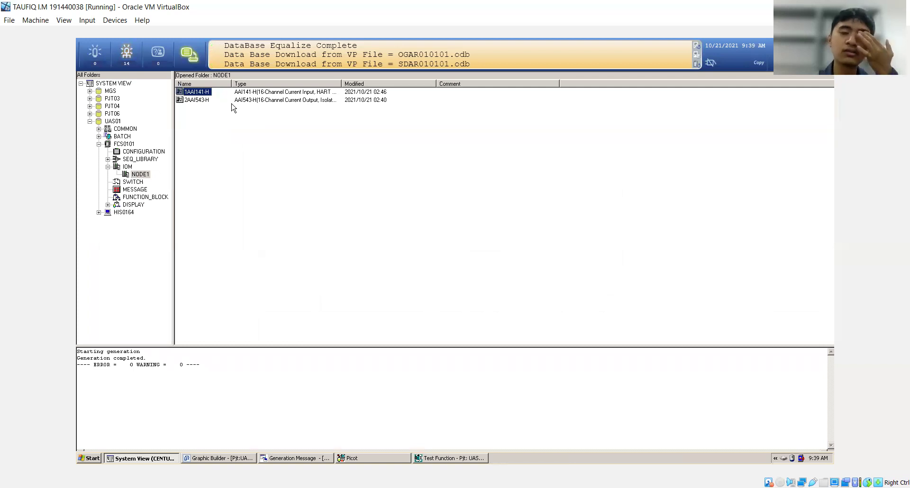
# Step: Open the 2AAI543-H output module from UAS01's NODE1 and bring its terminal labels into view
pyautogui.click(201, 101)
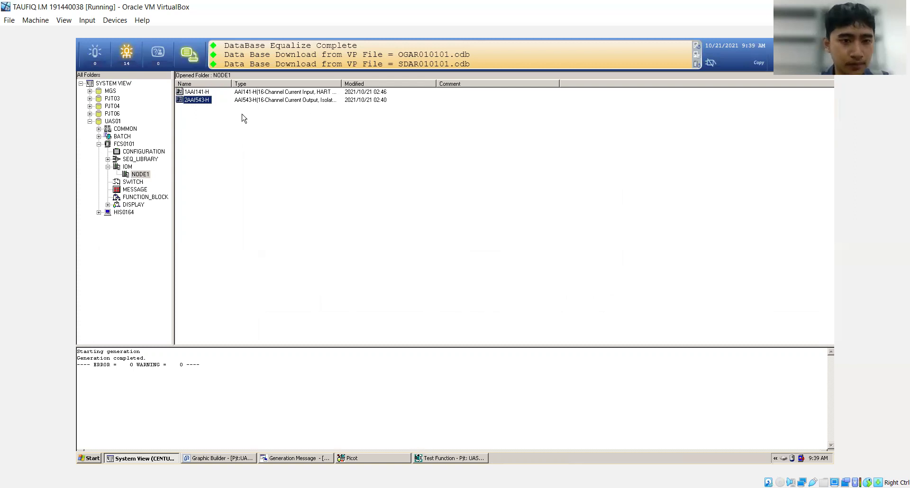
pyautogui.doubleClick(191, 102)
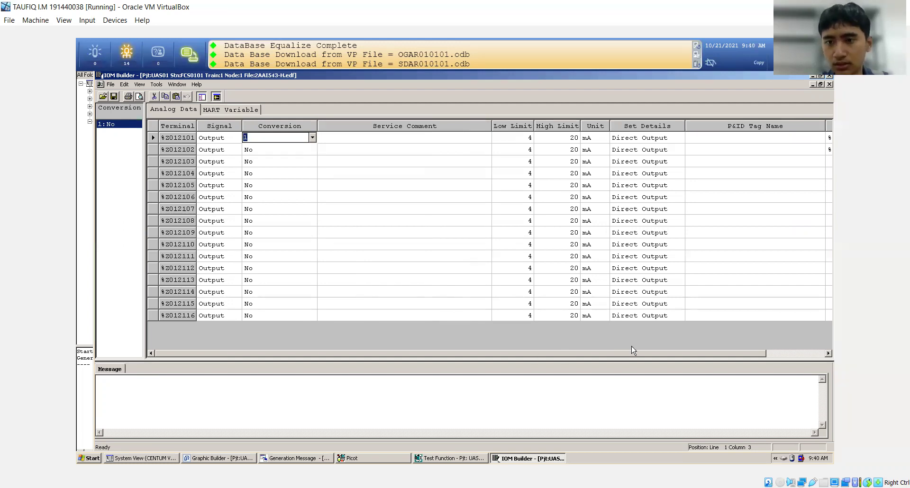
pyautogui.press('Tab')
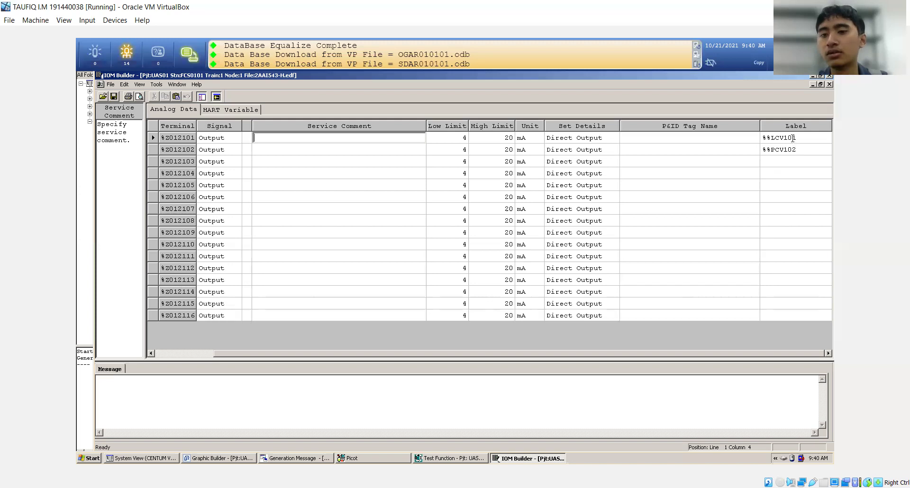
# Step: Re-enter the label of output terminal %Z012101 as %%LCV101 and check the label of terminal %Z012102
pyautogui.click(773, 139)
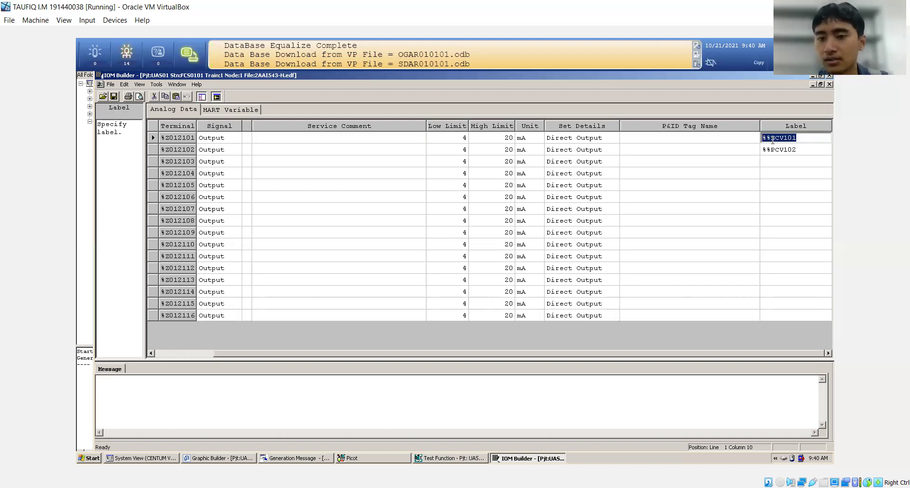
pyautogui.press('BackSpace')
pyautogui.write('L')
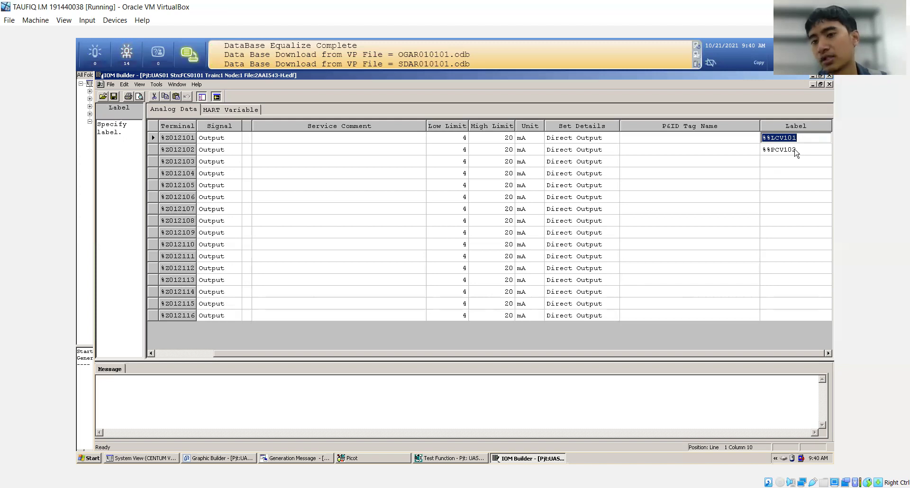
pyautogui.click(764, 152)
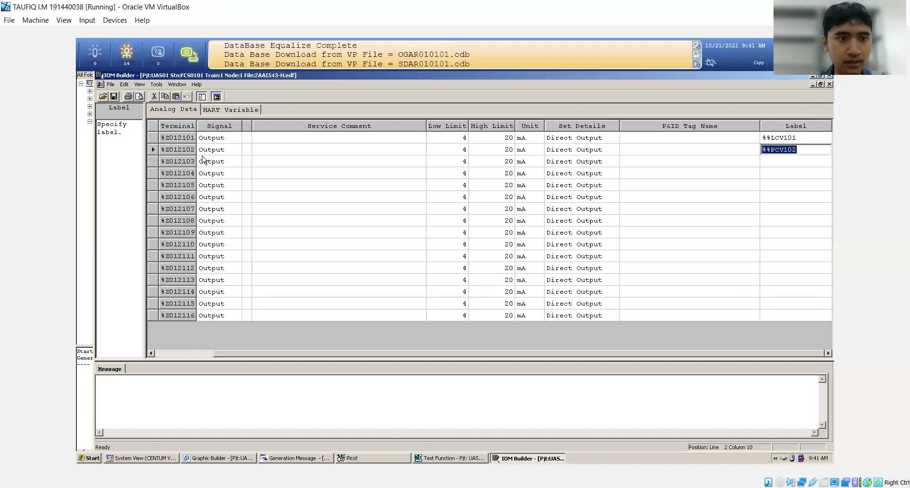
# Step: Save the 2AAI543-H definition, accept the download to the FCS, check the error and warning summary and close the builder
pyautogui.click(114, 98)
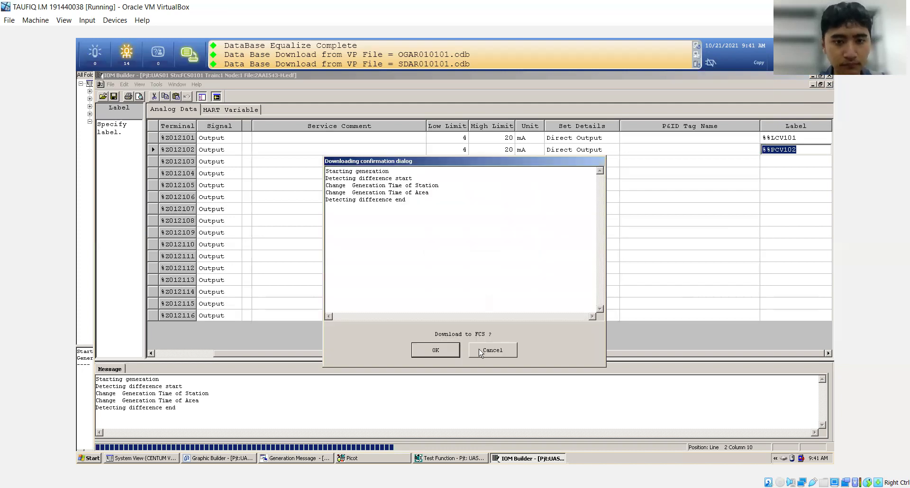
pyautogui.click(435, 350)
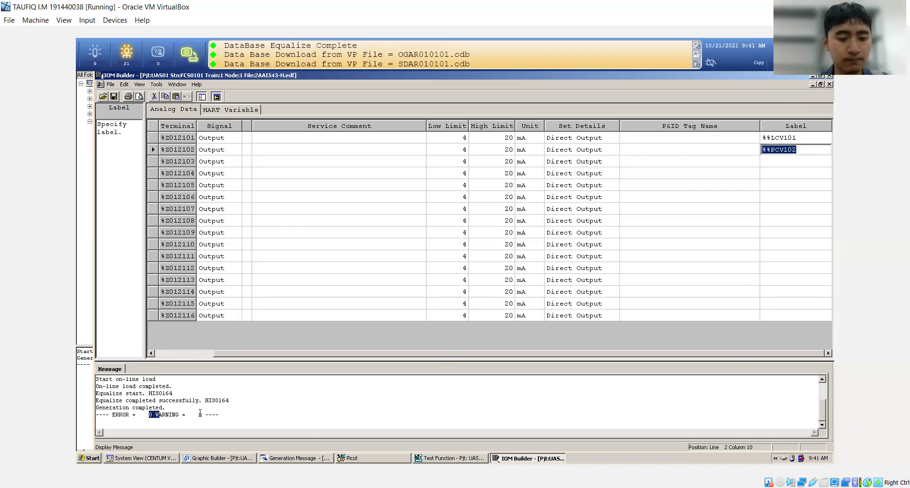
pyautogui.moveTo(148, 413); pyautogui.dragTo(198, 414)
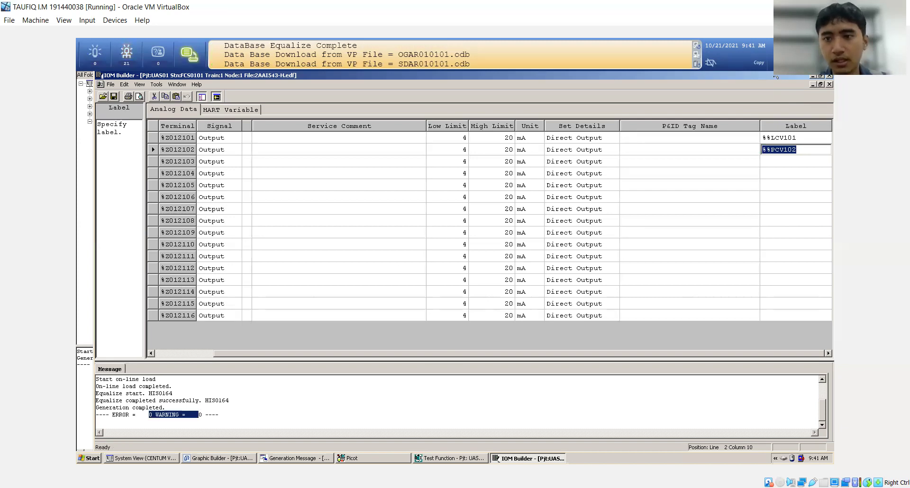
pyautogui.click(829, 77)
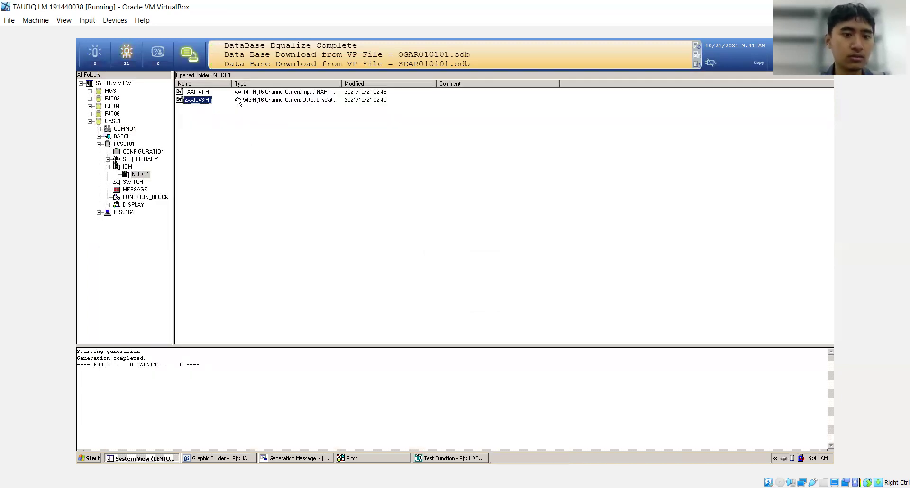
# Step: Open control drawing DR0001 from the FUNCTION_BLOCK folder of UAS01's FCS0101
pyautogui.click(136, 197)
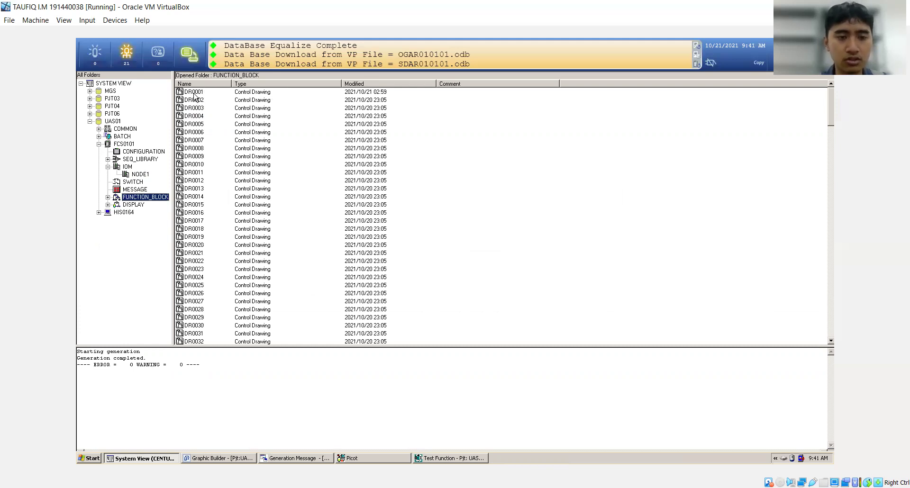
pyautogui.click(194, 92)
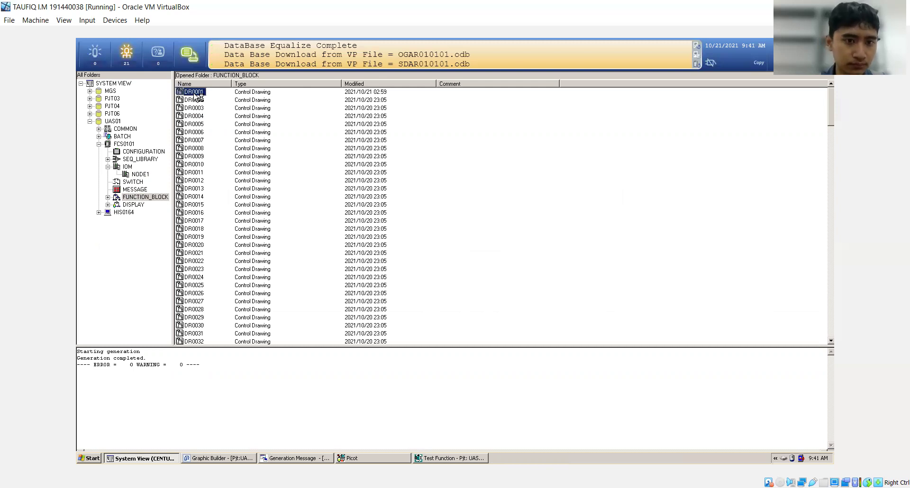
pyautogui.doubleClick(193, 93)
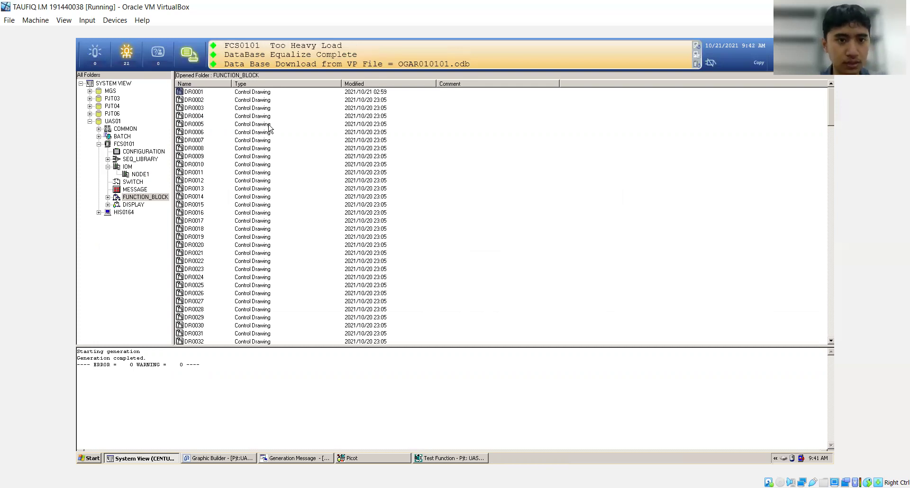
pyautogui.click(192, 116)
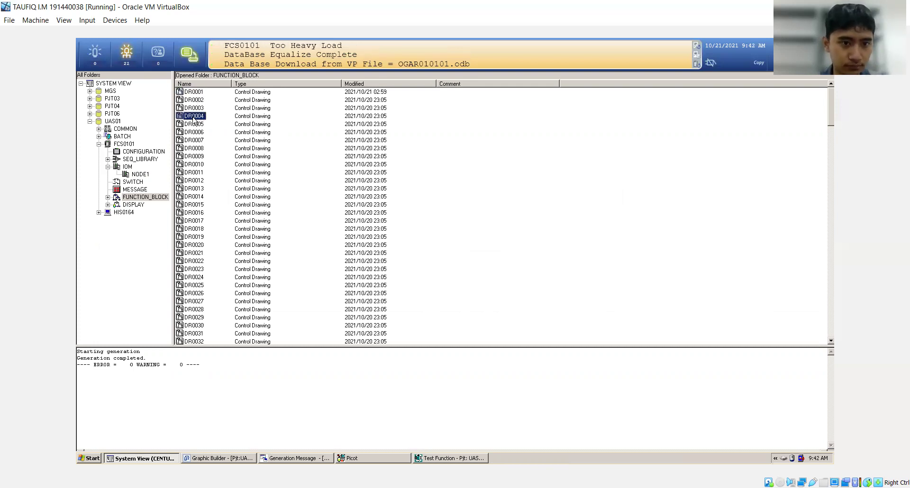
pyautogui.click(191, 93)
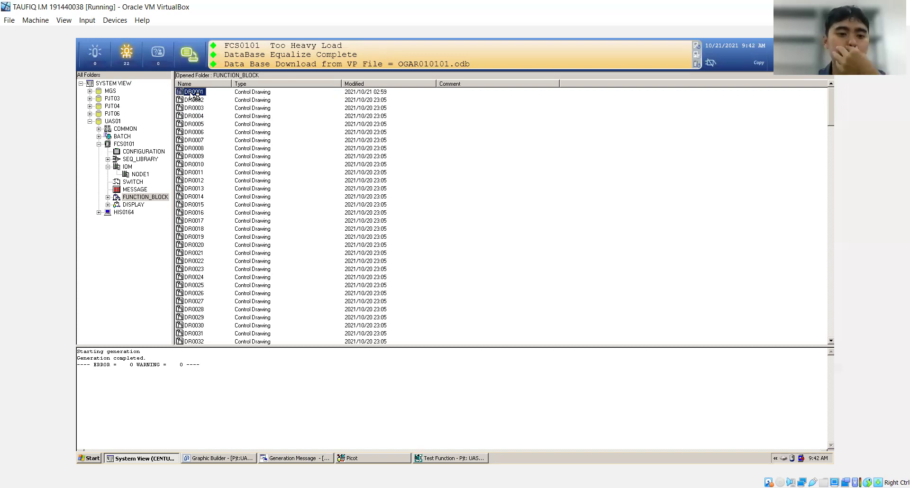
pyautogui.doubleClick(194, 94)
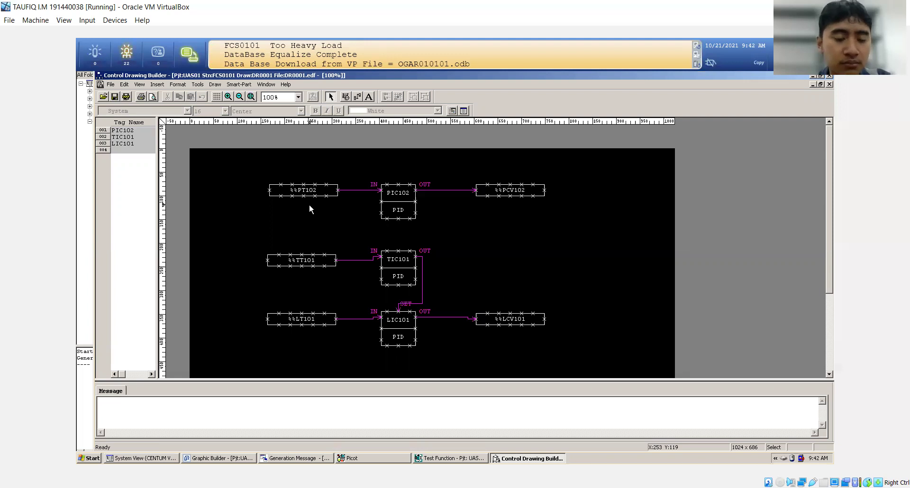
# Step: Insert a PIO link block into the drawing just above the %%PT102 input block
pyautogui.click(156, 84)
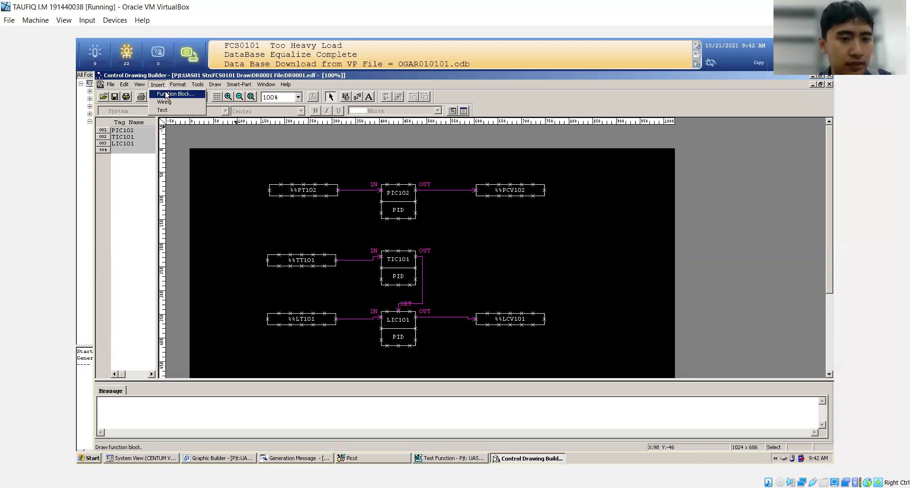
pyautogui.click(166, 95)
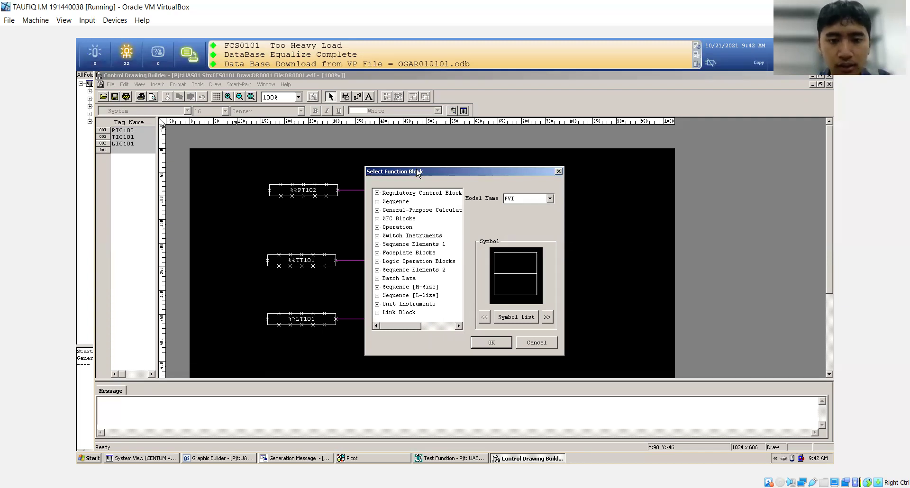
pyautogui.moveTo(425, 167); pyautogui.dragTo(530, 152)
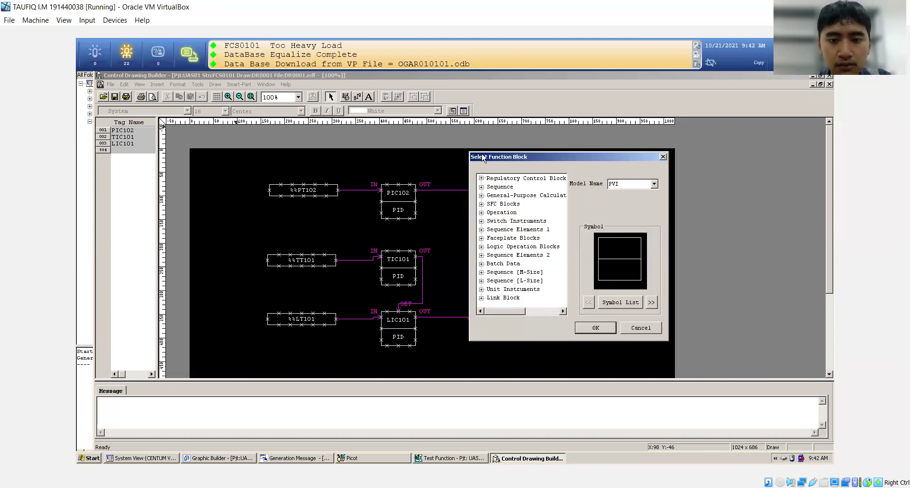
pyautogui.moveTo(498, 156); pyautogui.dragTo(523, 240)
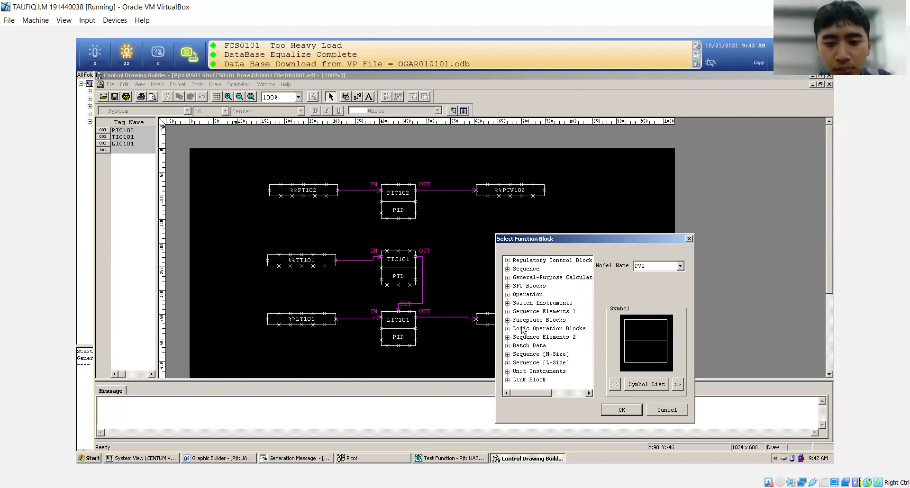
pyautogui.moveTo(593, 242); pyautogui.dragTo(586, 147)
pyautogui.click(521, 287)
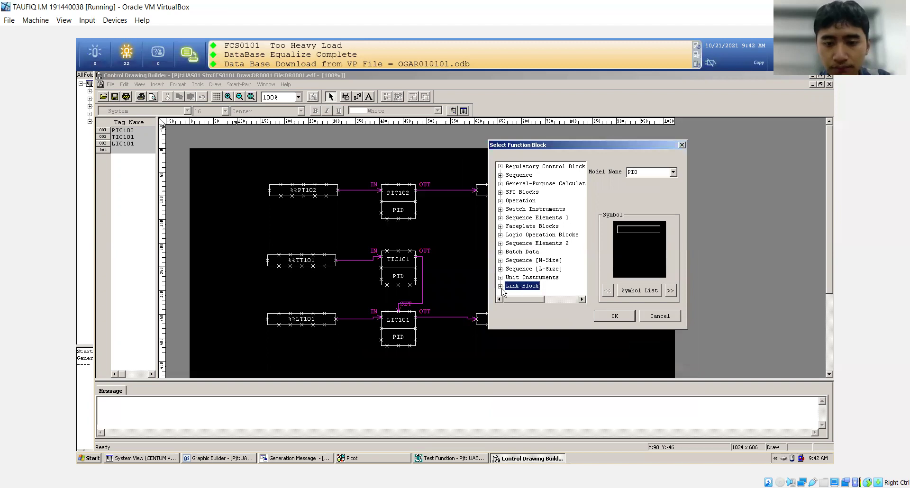
pyautogui.click(499, 286)
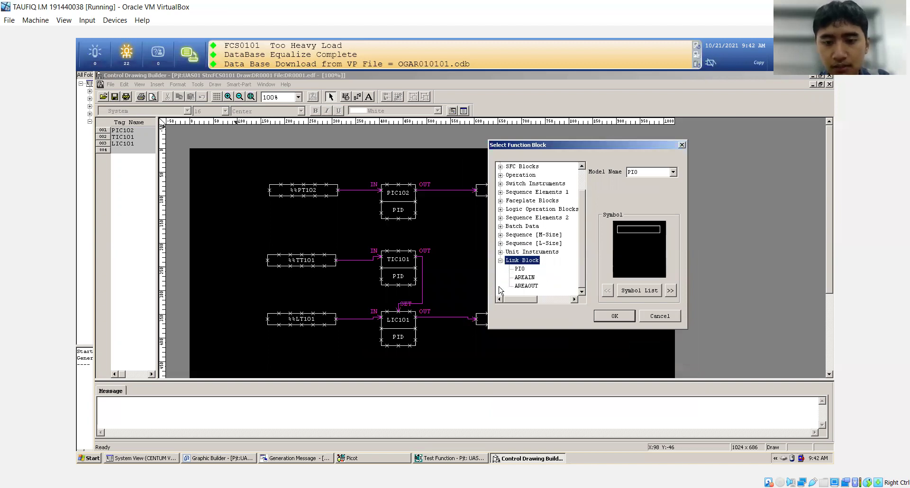
pyautogui.click(520, 269)
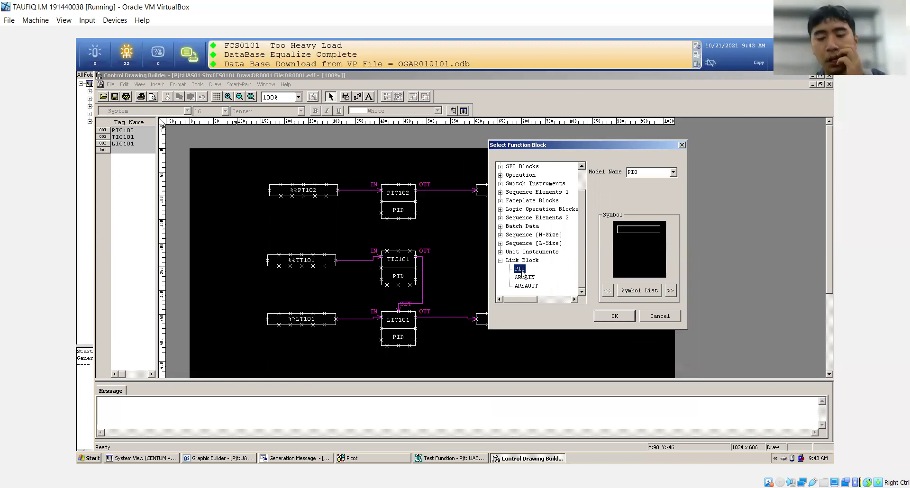
pyautogui.click(614, 316)
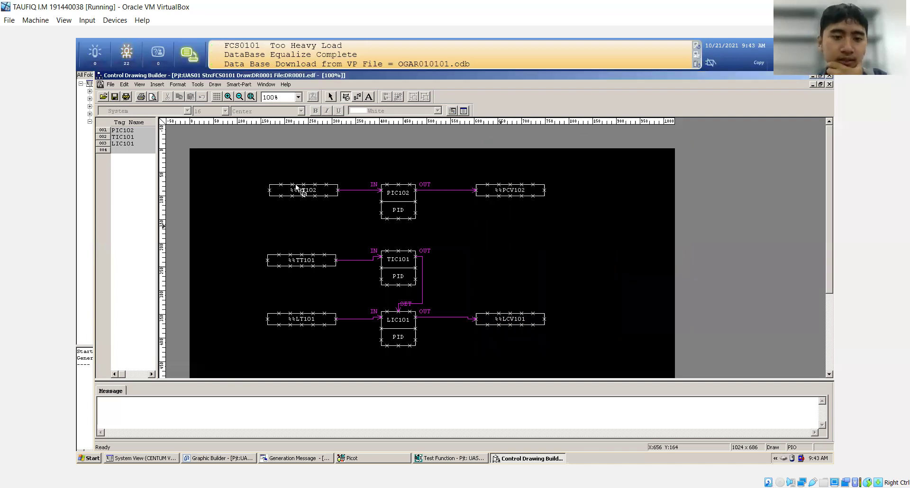
pyautogui.click(291, 162)
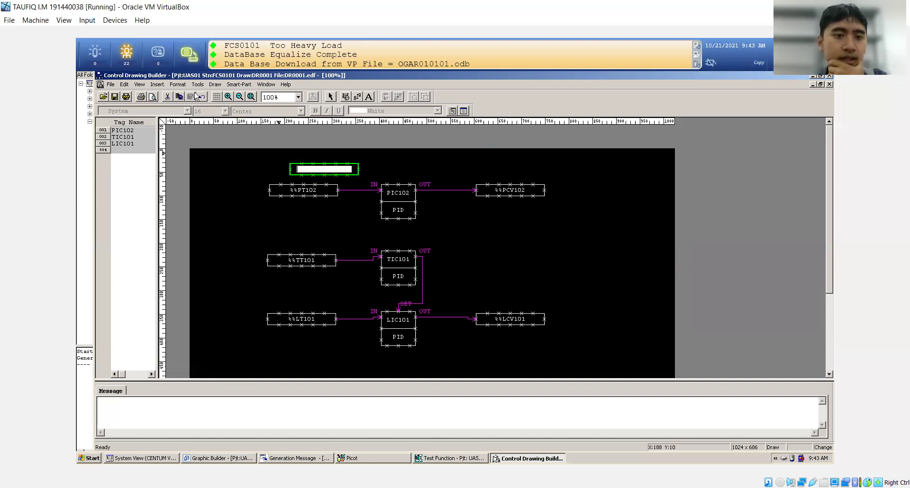
# Step: Insert another PIO link block above and to the right of %%PCV102 and name it %%PT102
pyautogui.click(153, 85)
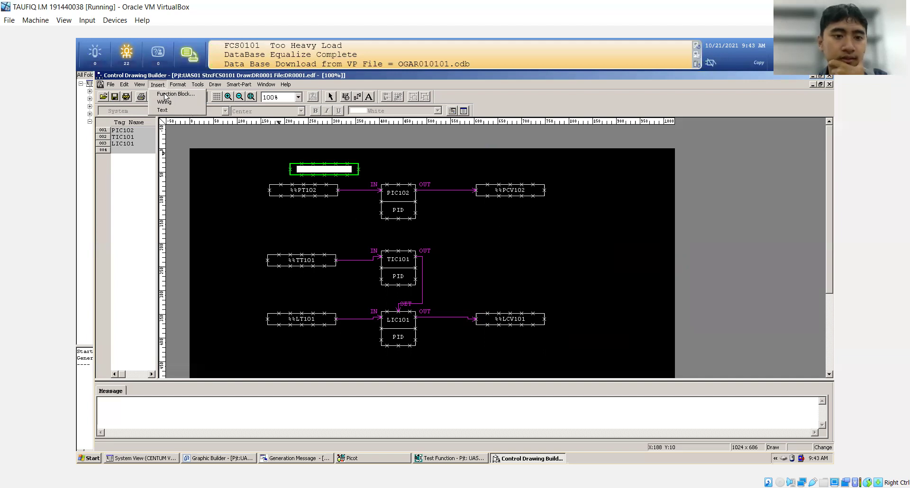
pyautogui.press('Return')
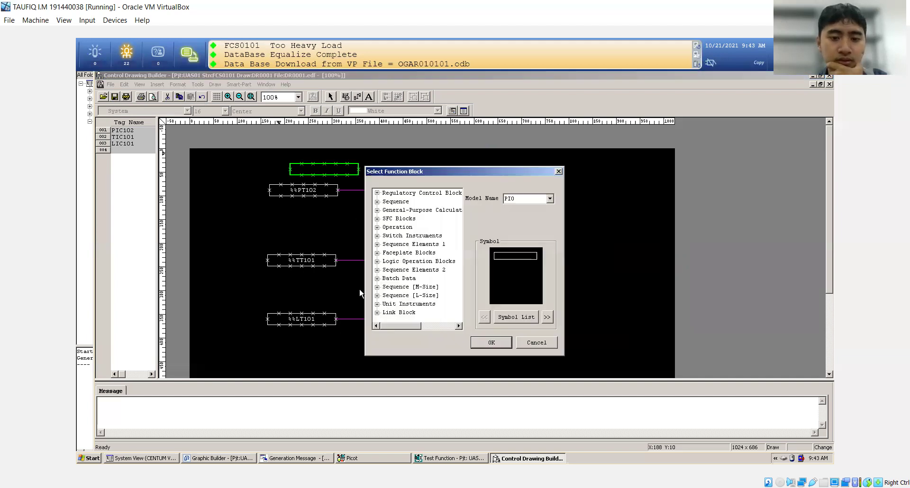
pyautogui.click(377, 314)
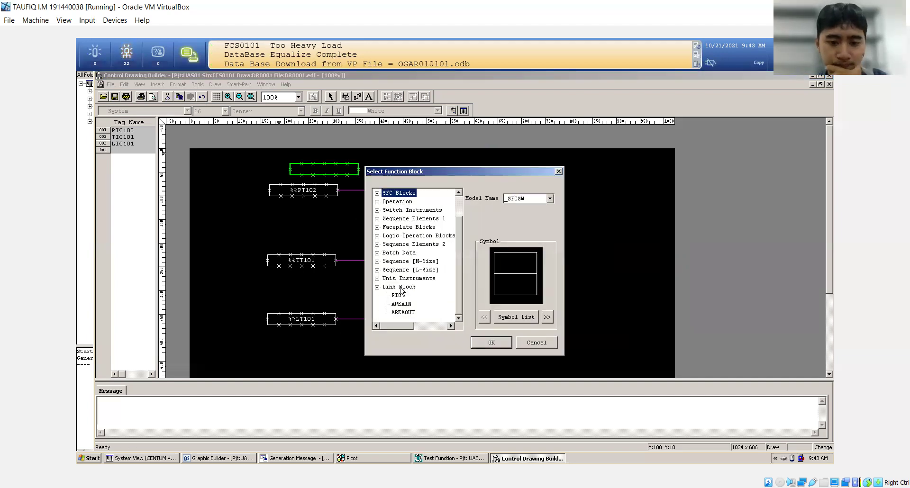
pyautogui.click(398, 296)
pyautogui.click(490, 345)
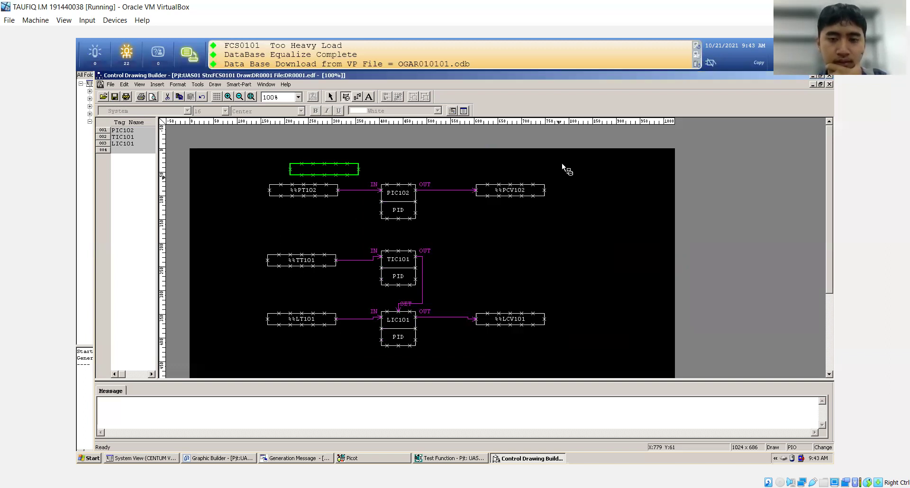
pyautogui.click(562, 165)
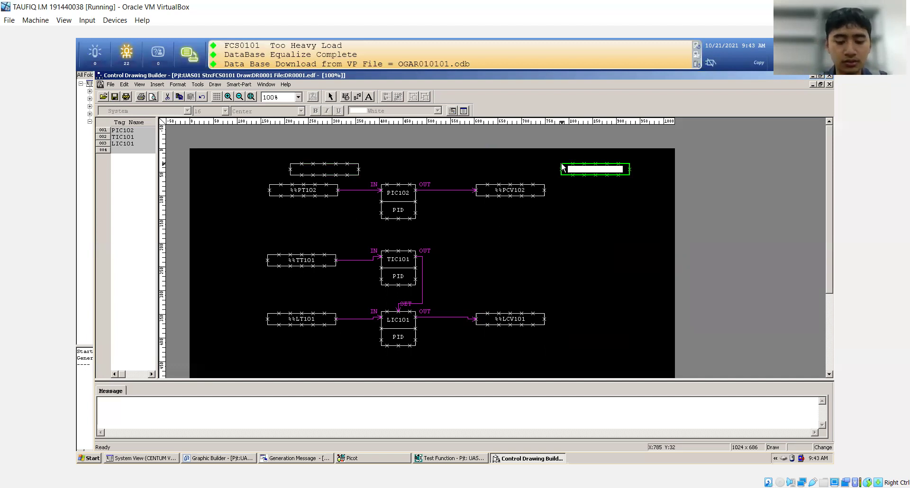
pyautogui.write('%%PT102')
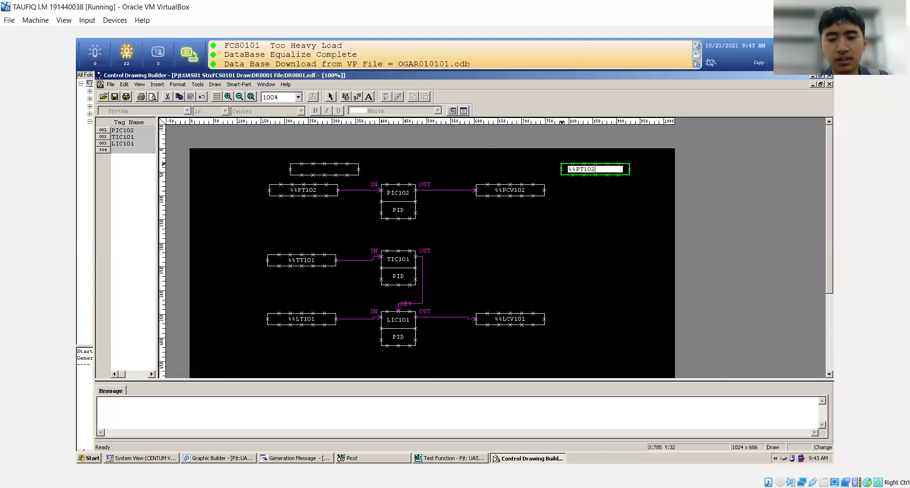
pyautogui.press('Return')
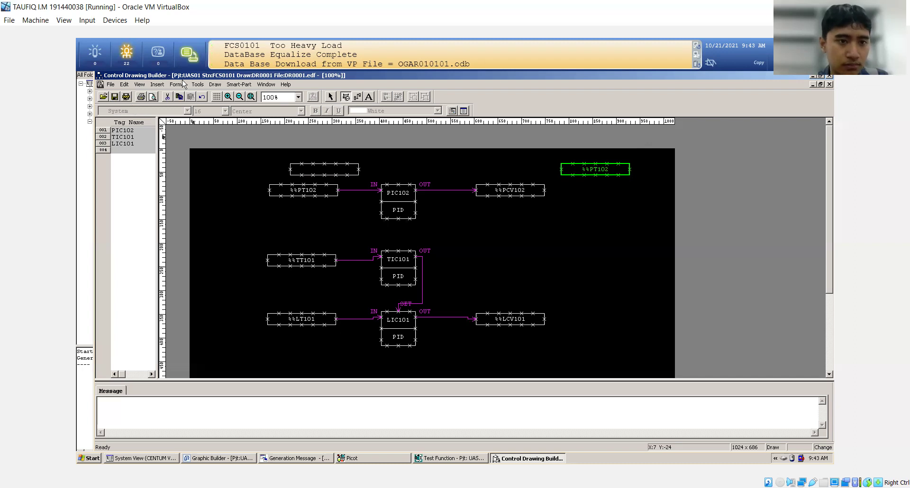
# Step: Delete the extra PIO blocks above the PIC102 loop, both the unnamed ones and the duplicate %%PT102
pyautogui.click(351, 164)
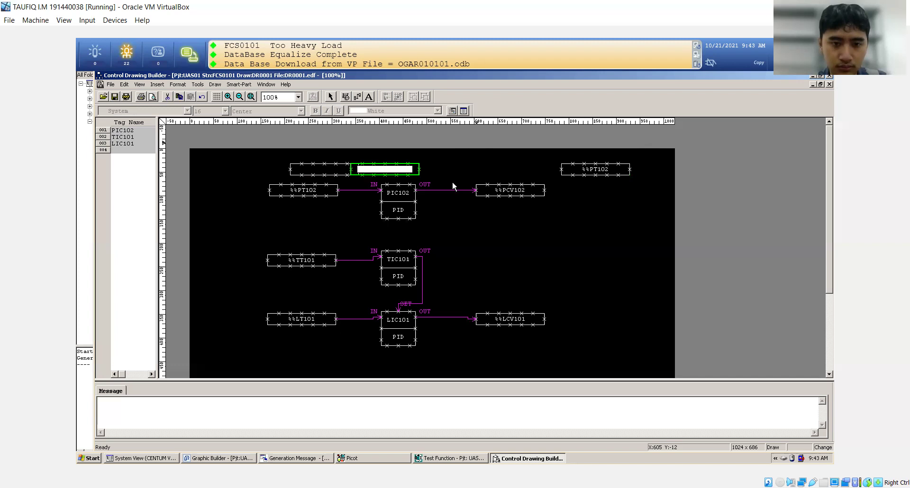
pyautogui.press('Escape')
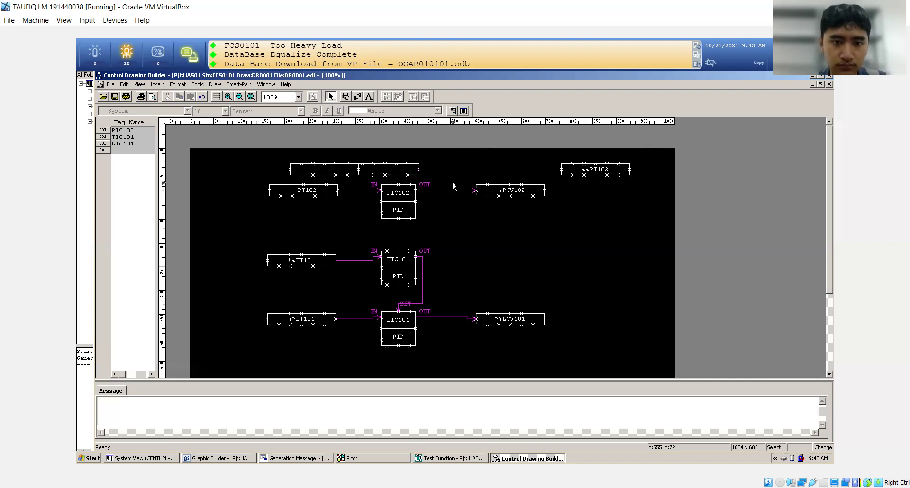
pyautogui.click(397, 167)
pyautogui.press('Delete')
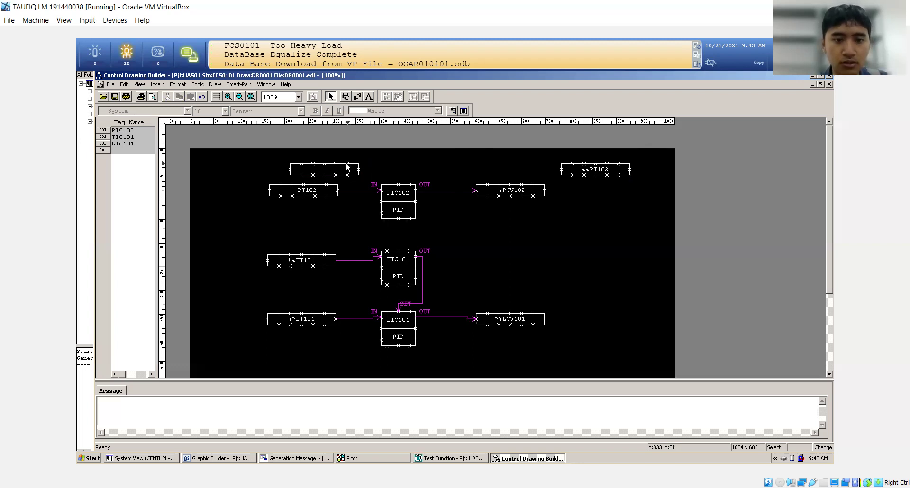
pyautogui.click(348, 166)
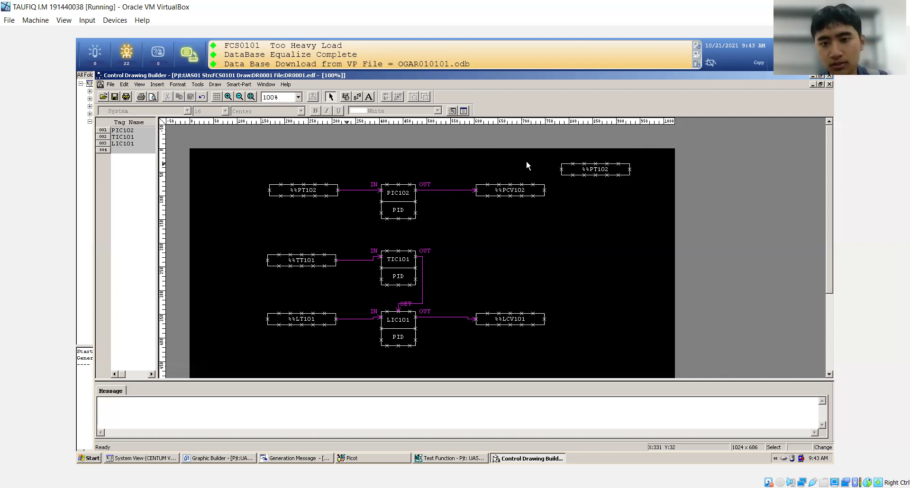
pyautogui.click(584, 167)
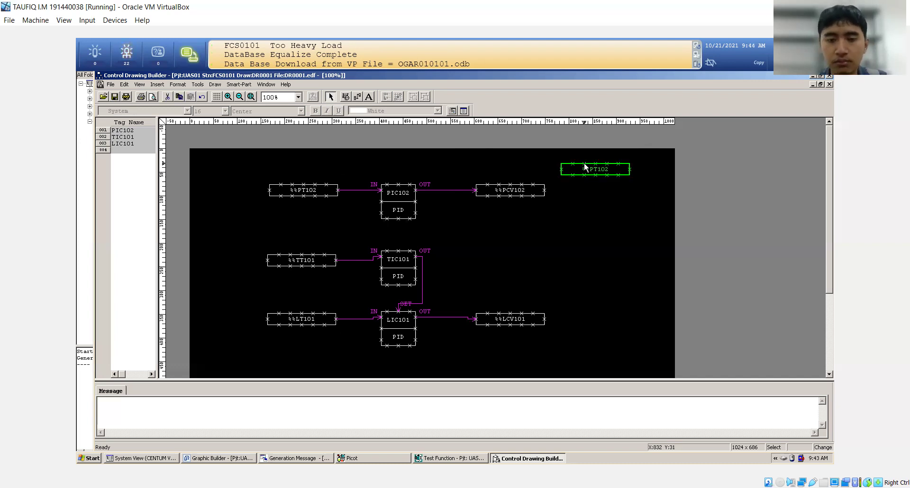
pyautogui.press('Delete')
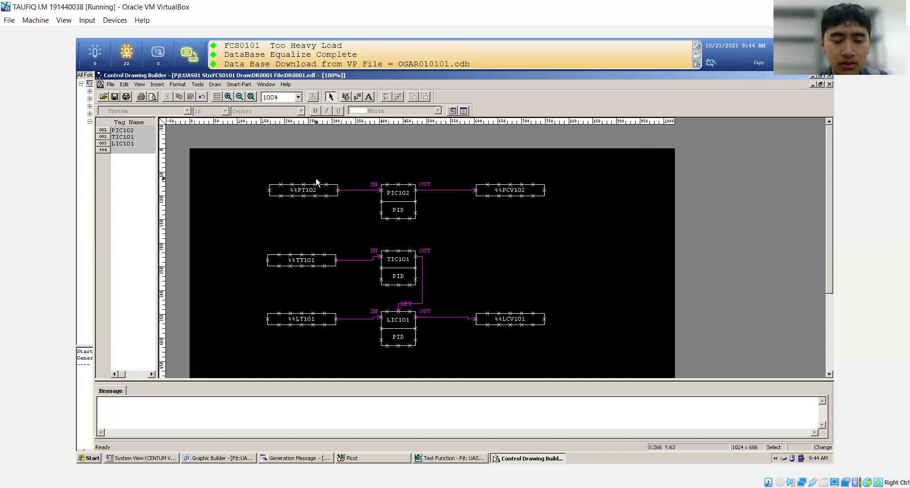
# Step: Insert a PID controller block from the Regulatory Control Blocks into the drawing, just below %%PCV102
pyautogui.click(398, 186)
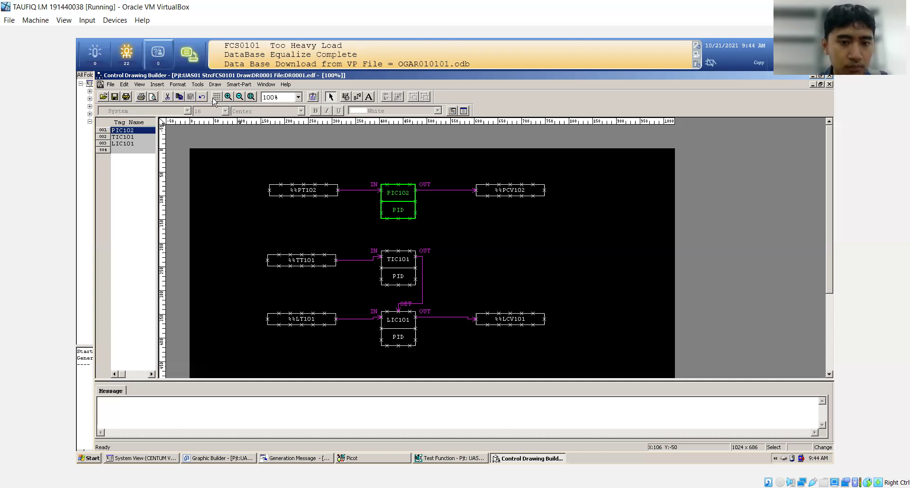
pyautogui.click(163, 87)
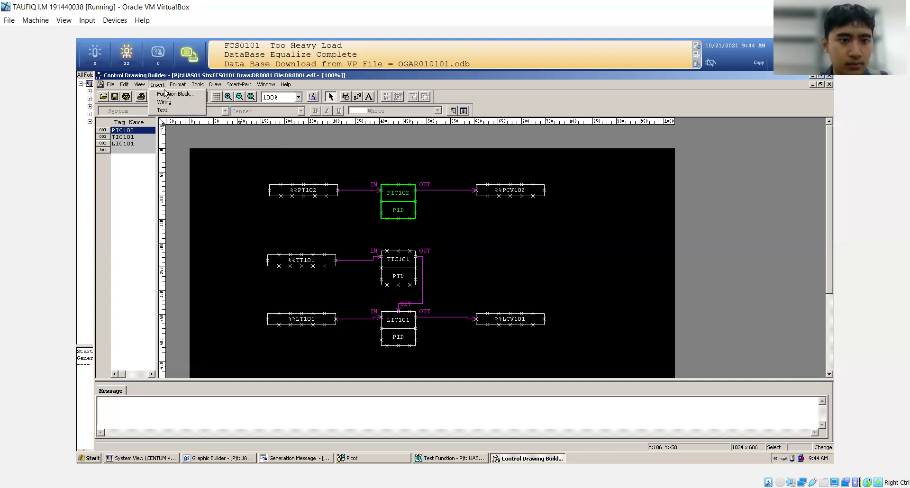
pyautogui.click(169, 97)
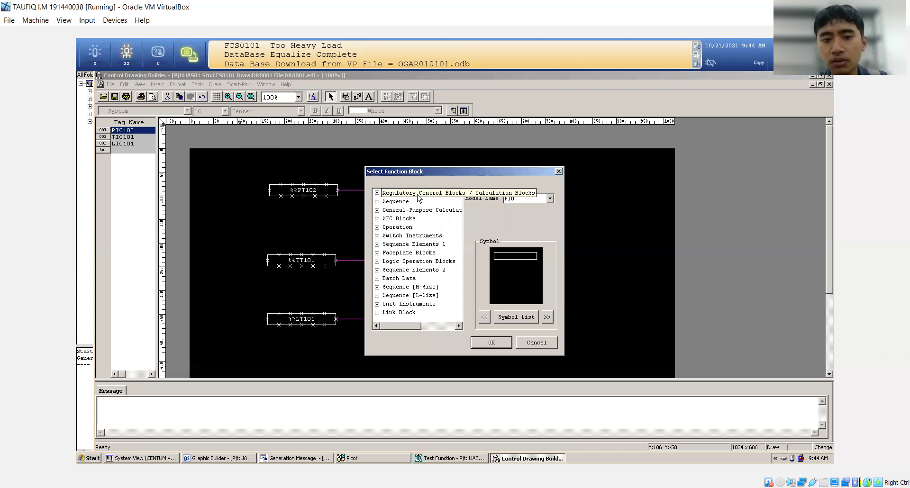
pyautogui.click(376, 193)
pyautogui.click(386, 211)
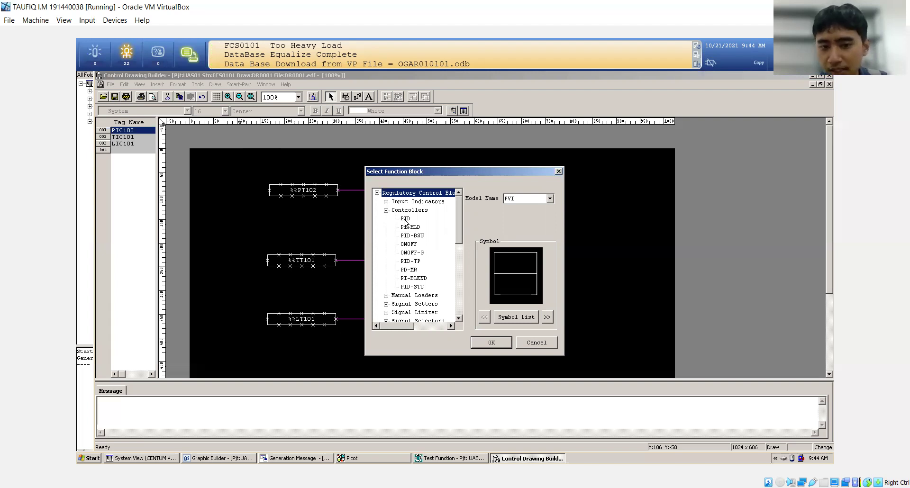
pyautogui.click(405, 221)
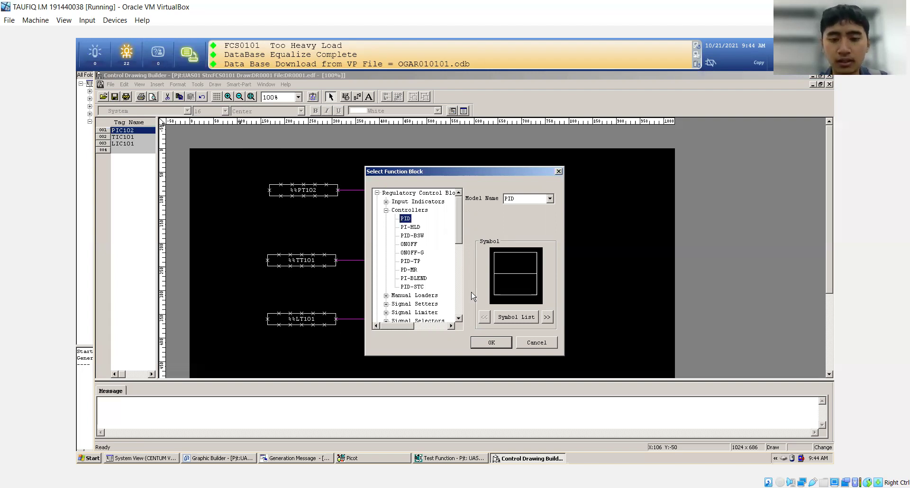
pyautogui.click(485, 345)
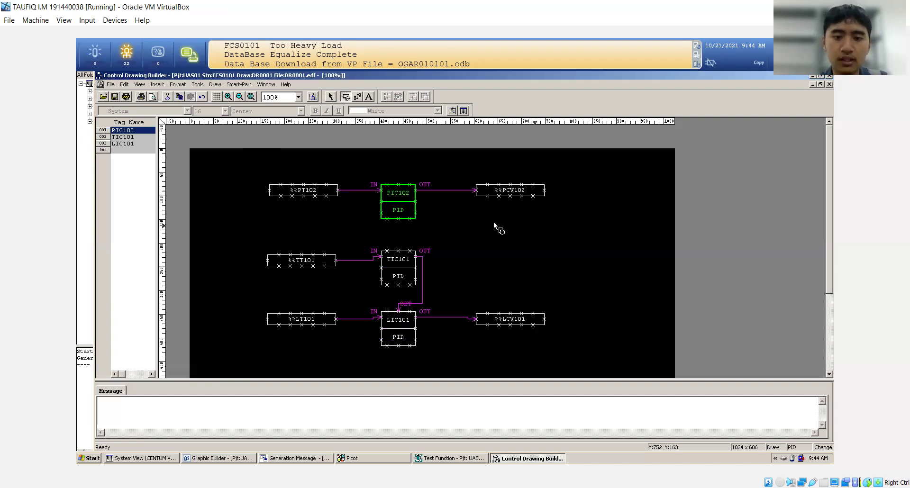
pyautogui.click(493, 222)
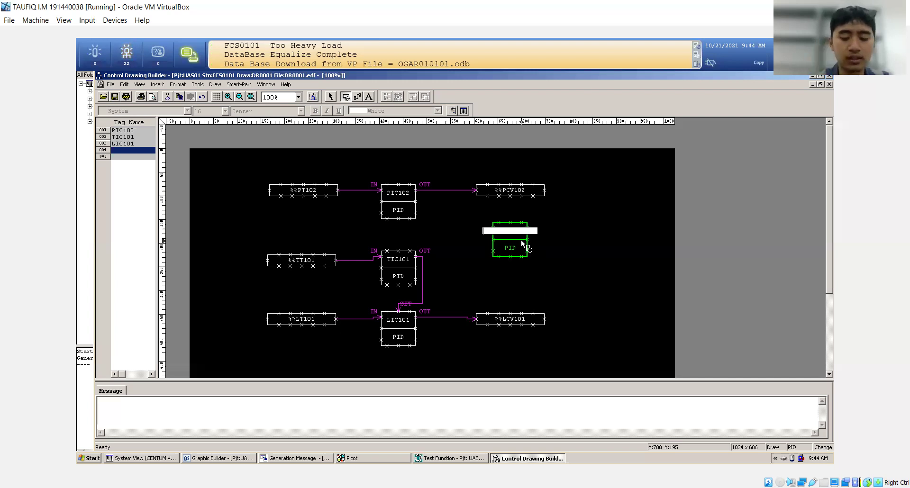
# Step: Try PIC102 as the tag name of the new PID block and clear the entry again
pyautogui.write('PIC102')
pyautogui.press('BackSpace')
pyautogui.press('BackSpace')
pyautogui.press('BackSpace')
pyautogui.press('BackSpace')
pyautogui.press('BackSpace')
pyautogui.press('BackSpace')
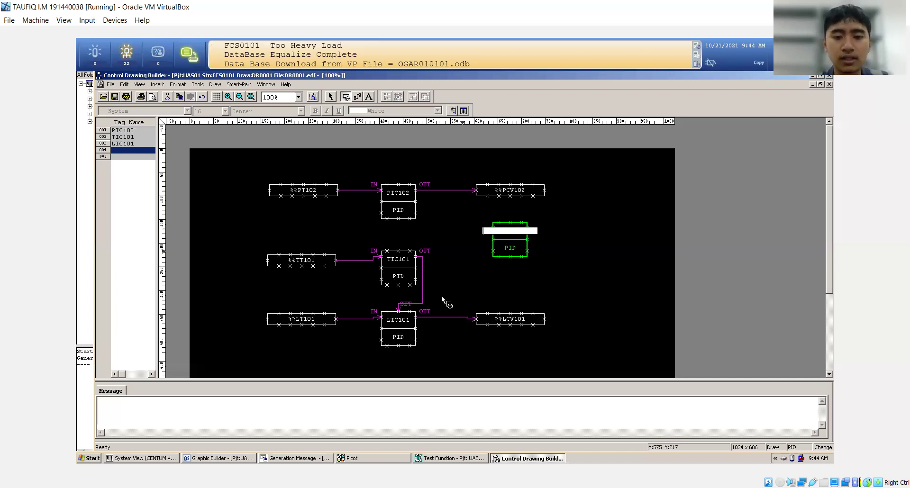
pyautogui.click(453, 240)
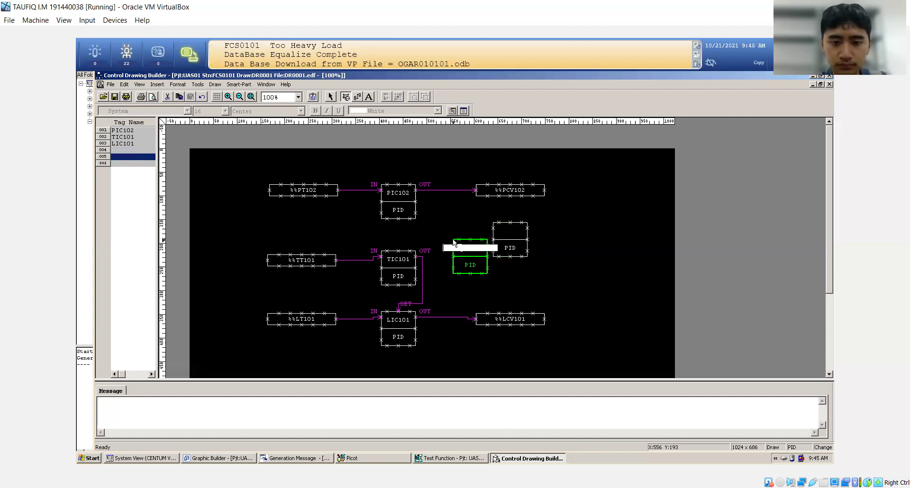
pyautogui.click(587, 186)
pyautogui.rightClick(587, 187)
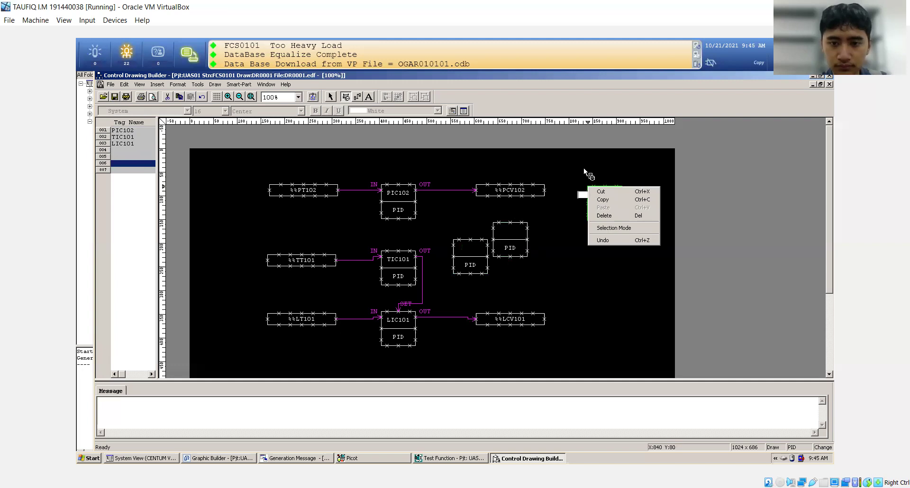
pyautogui.click(584, 168)
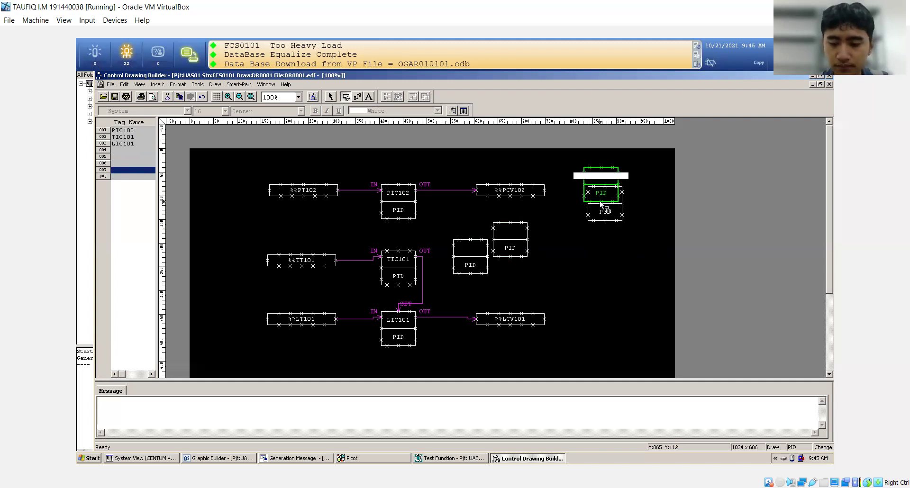
pyautogui.click(599, 202)
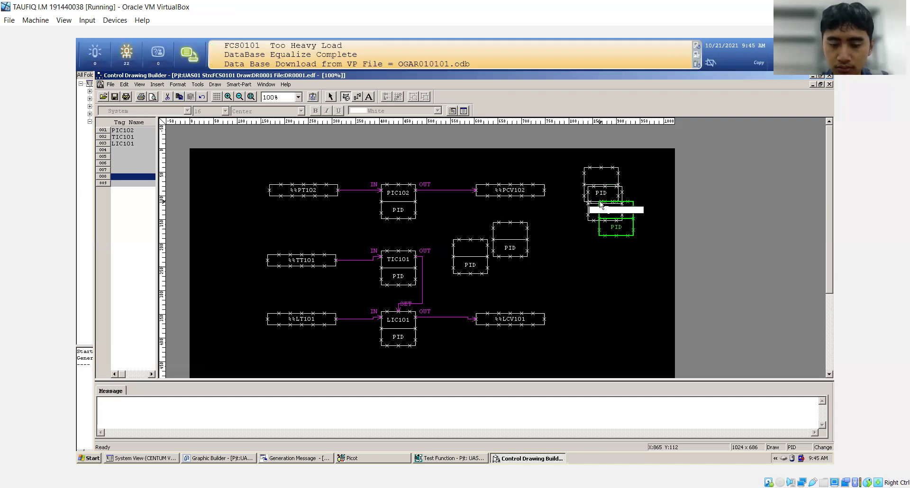
# Step: Delete all the unnamed PID blocks below and beside %%PCV102, keeping only the three original loops
pyautogui.click(334, 98)
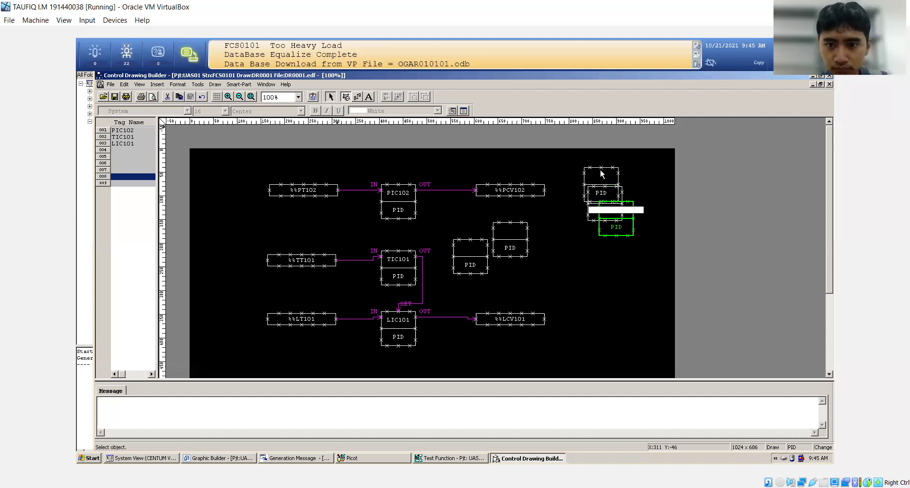
pyautogui.click(601, 171)
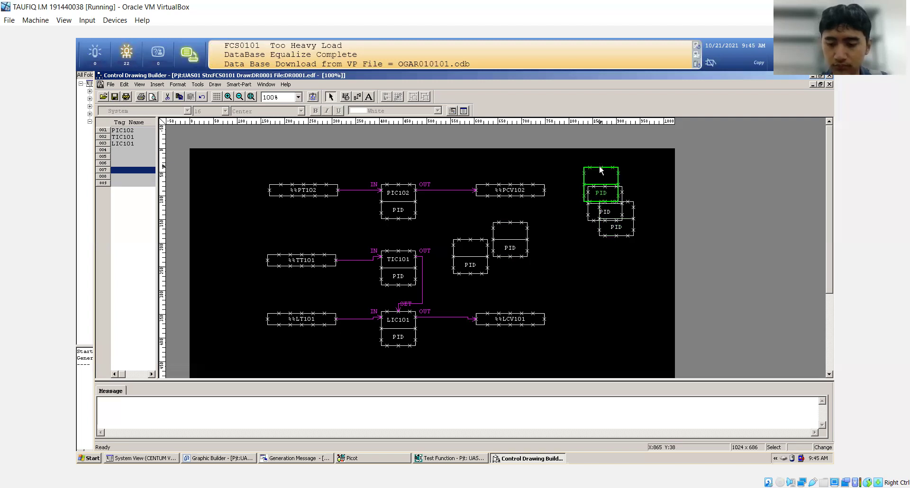
pyautogui.press('Delete')
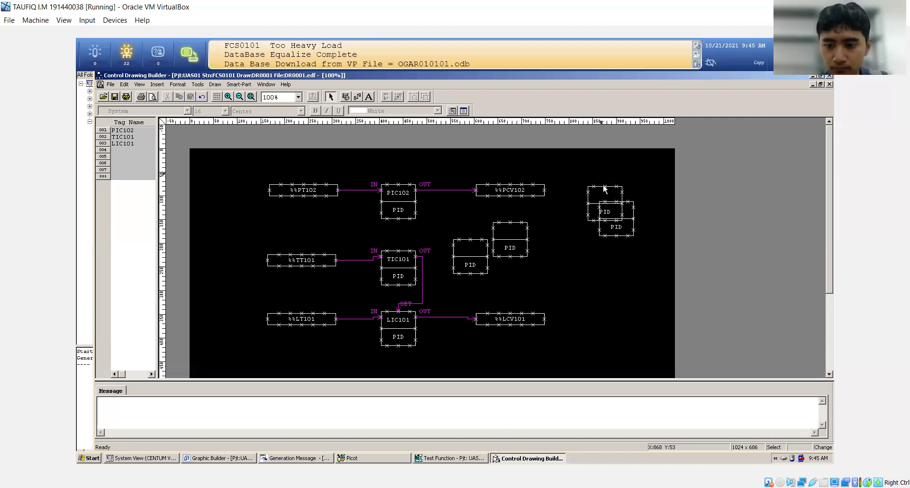
pyautogui.click(604, 189)
pyautogui.press('Delete')
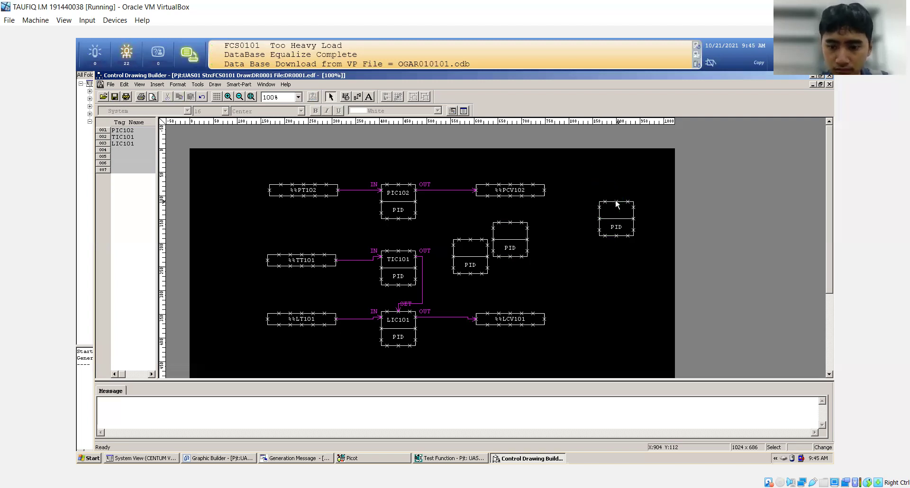
pyautogui.click(615, 205)
pyautogui.press('Delete')
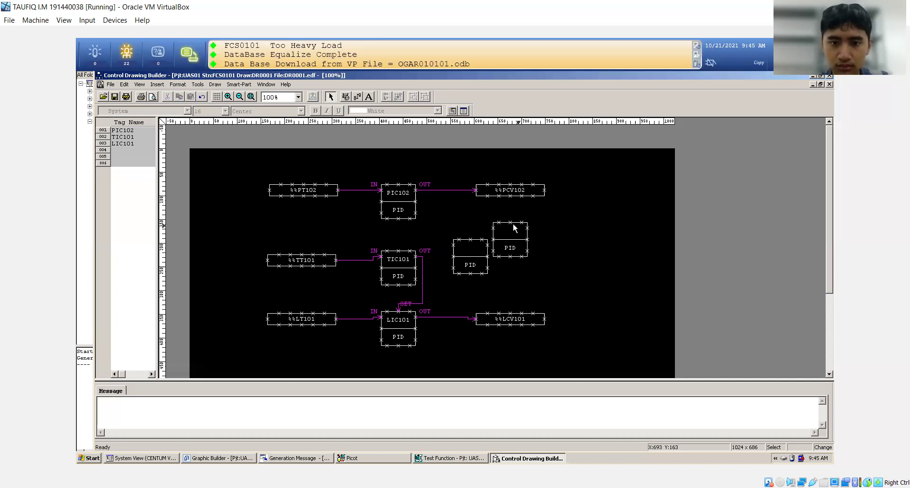
pyautogui.click(513, 228)
pyautogui.press('Delete')
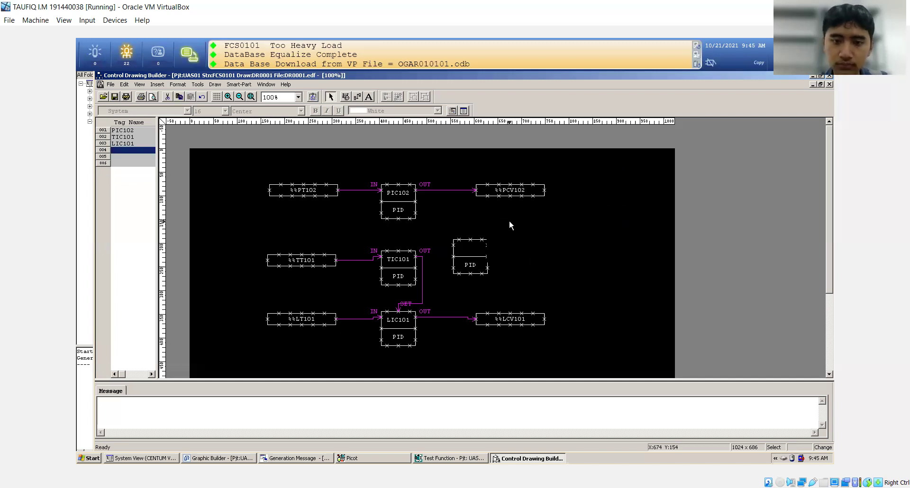
pyautogui.click(471, 243)
pyautogui.press('Delete')
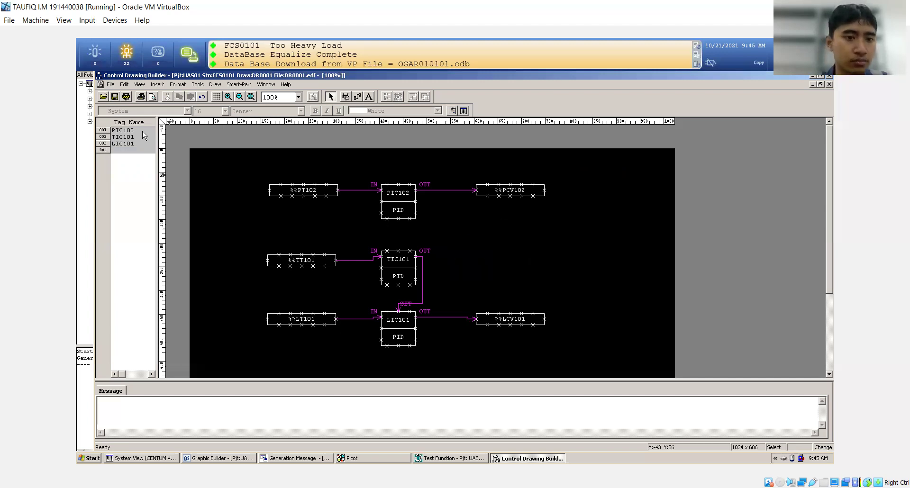
# Step: Insert a PIO link block above the existing %%PT102 input block and name it %%PT102
pyautogui.click(159, 84)
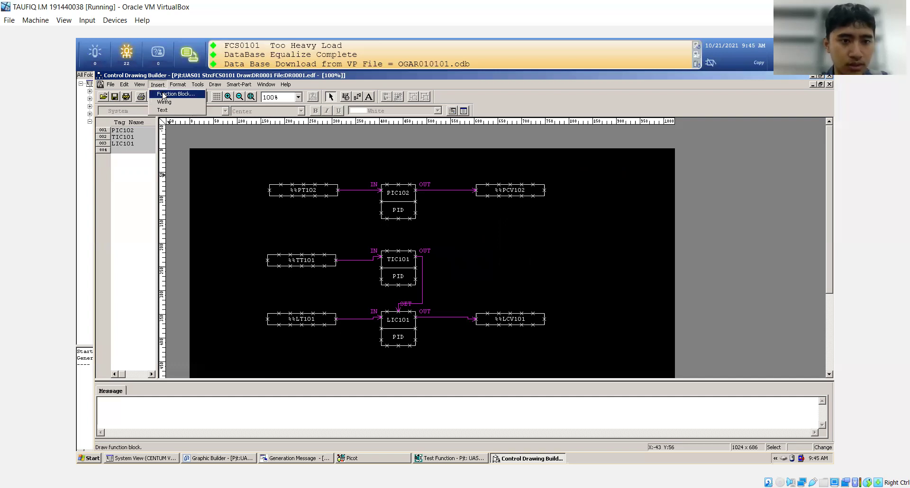
pyautogui.click(163, 95)
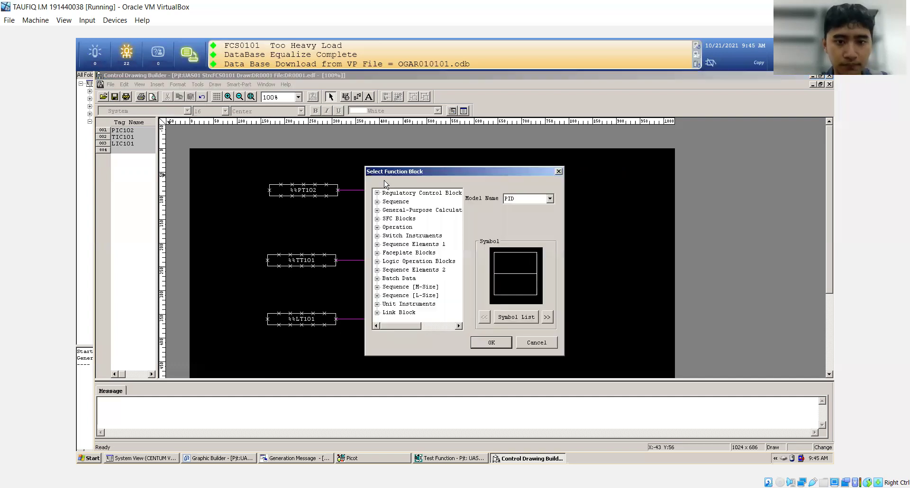
pyautogui.click(377, 313)
pyautogui.click(396, 295)
pyautogui.click(490, 343)
pyautogui.click(283, 157)
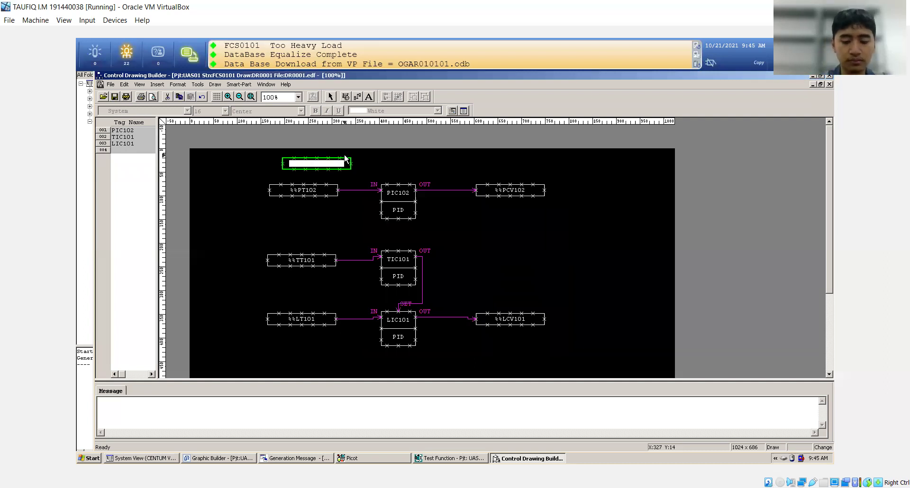
pyautogui.write('%%PT102')
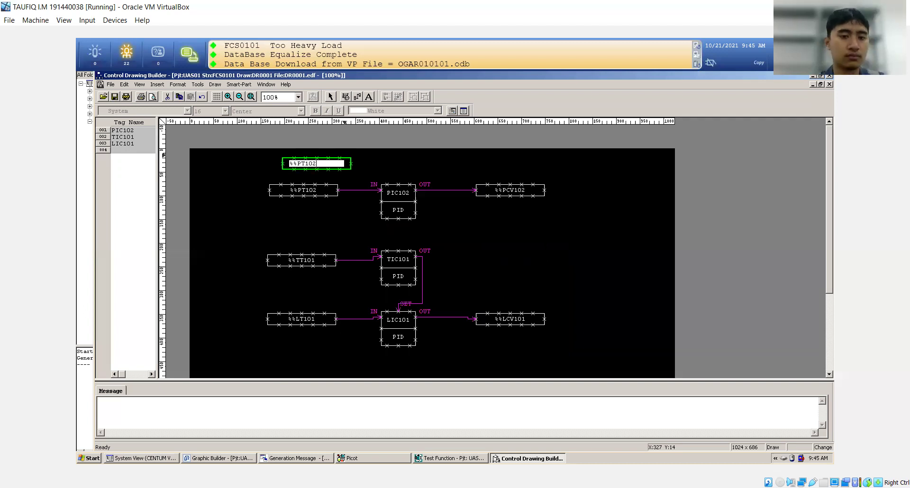
# Step: Add a second PIO link block above the PIC102 loop's output side and name it %%PCV102
pyautogui.click(444, 161)
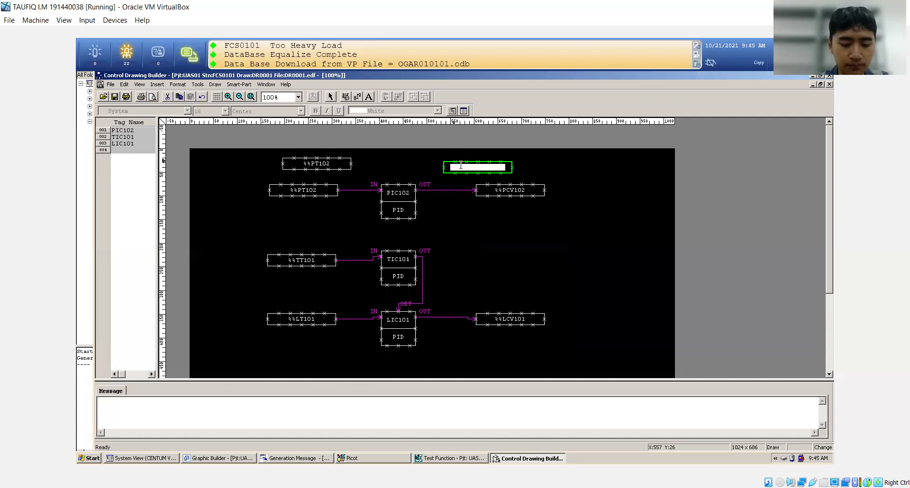
pyautogui.write('%%')
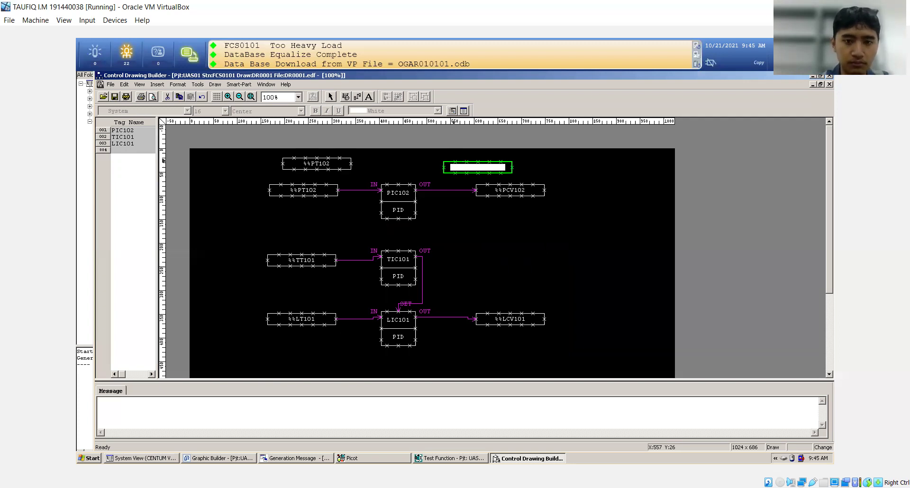
pyautogui.write('PCV')
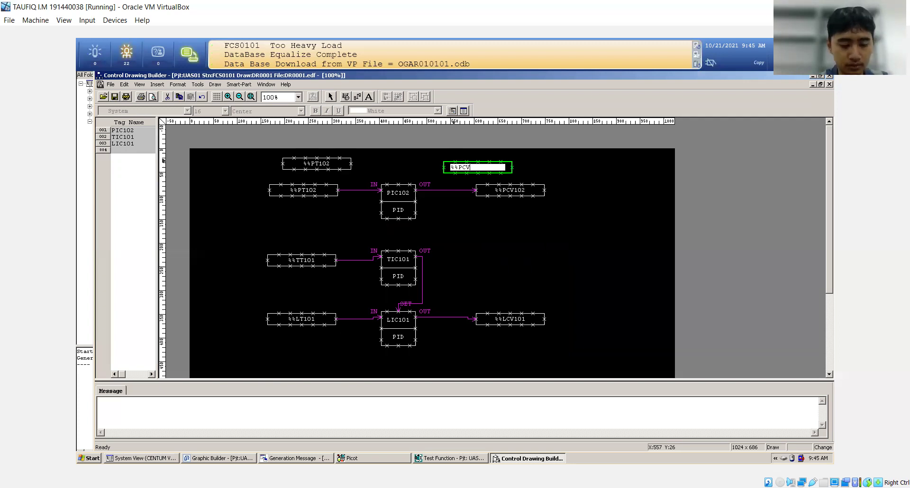
pyautogui.write('102')
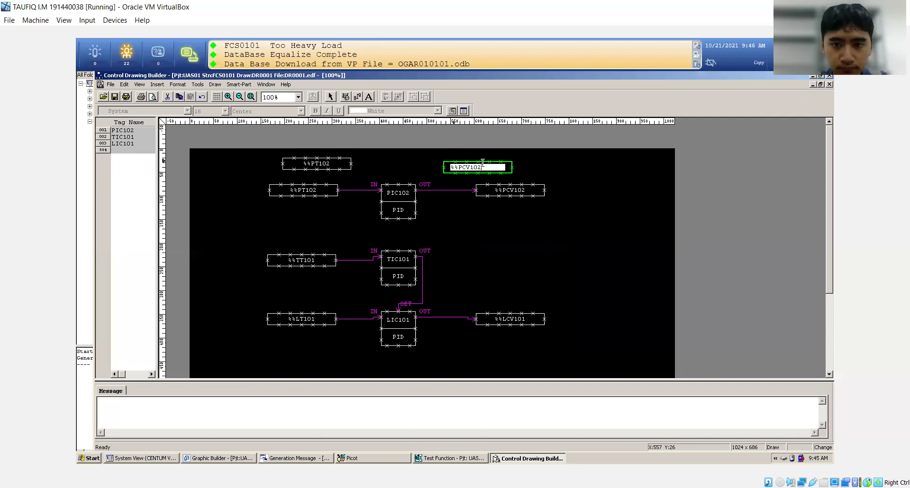
pyautogui.click(565, 182)
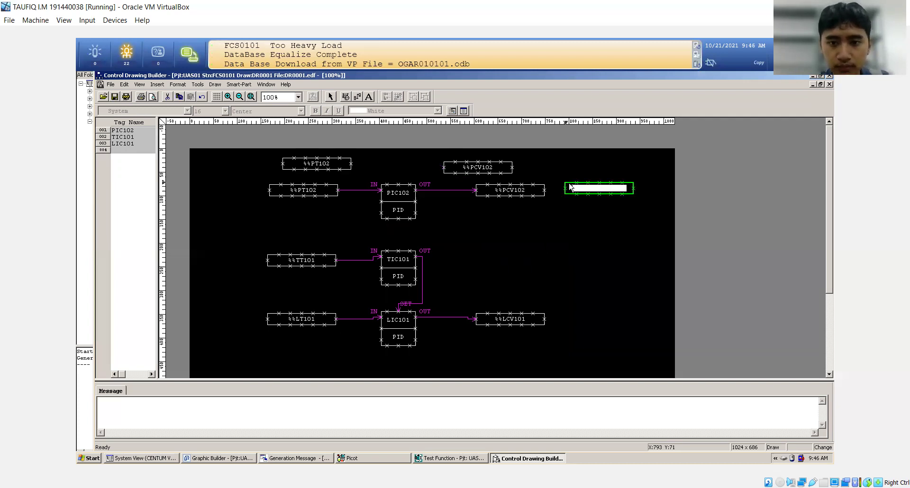
pyautogui.click(330, 97)
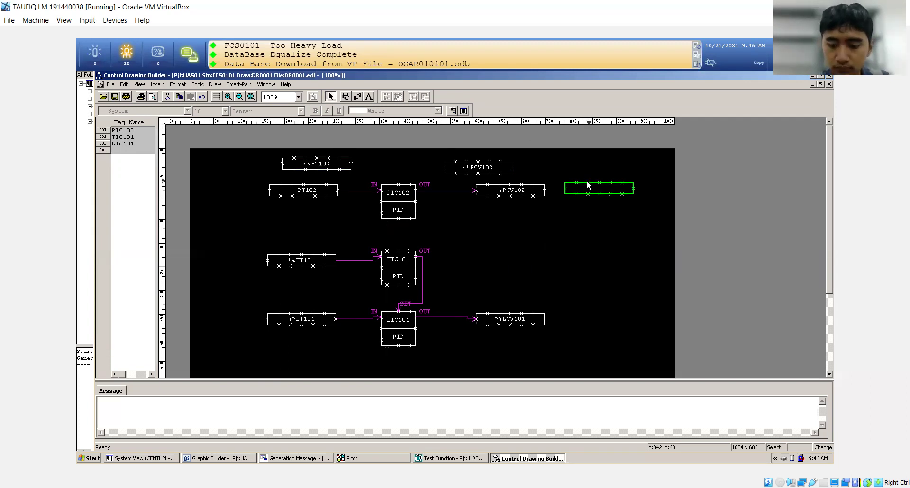
pyautogui.press('Delete')
# Step: Move the new %%PCV102 and %%PT102 blocks so each lines up directly above its original counterpart
pyautogui.moveTo(490, 164); pyautogui.dragTo(524, 166)
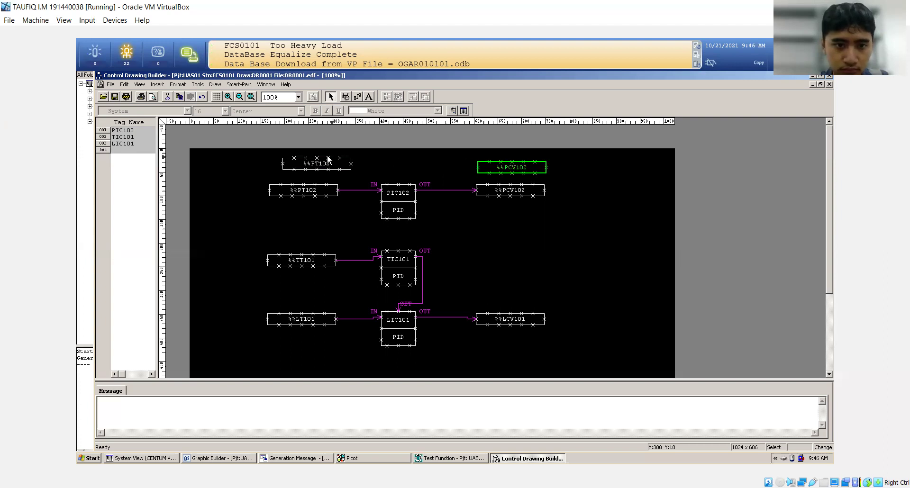
pyautogui.press('Escape')
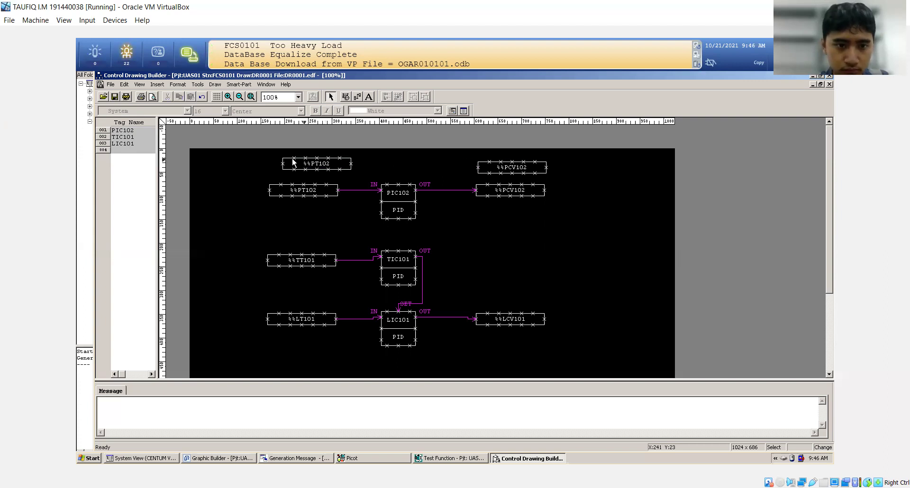
pyautogui.moveTo(293, 163); pyautogui.dragTo(279, 164)
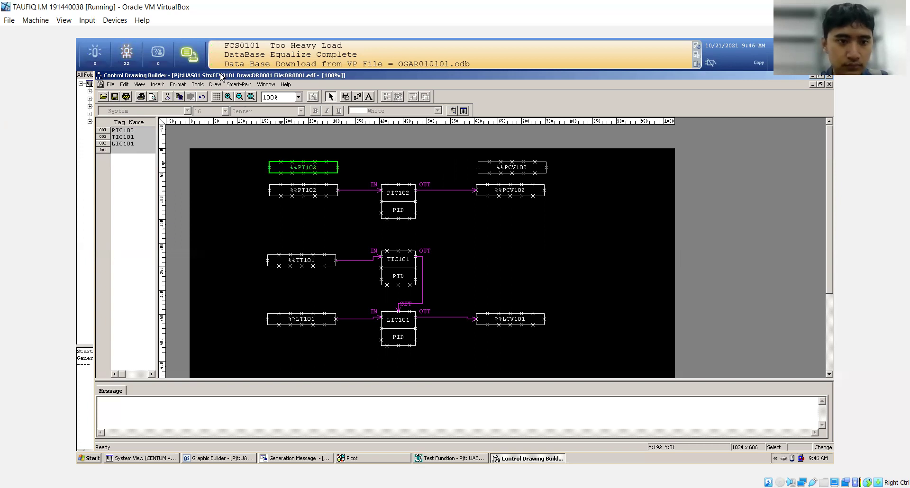
# Step: Insert a PID controller block just above PIC102 and try to name it PIC102
pyautogui.click(158, 86)
pyautogui.click(171, 94)
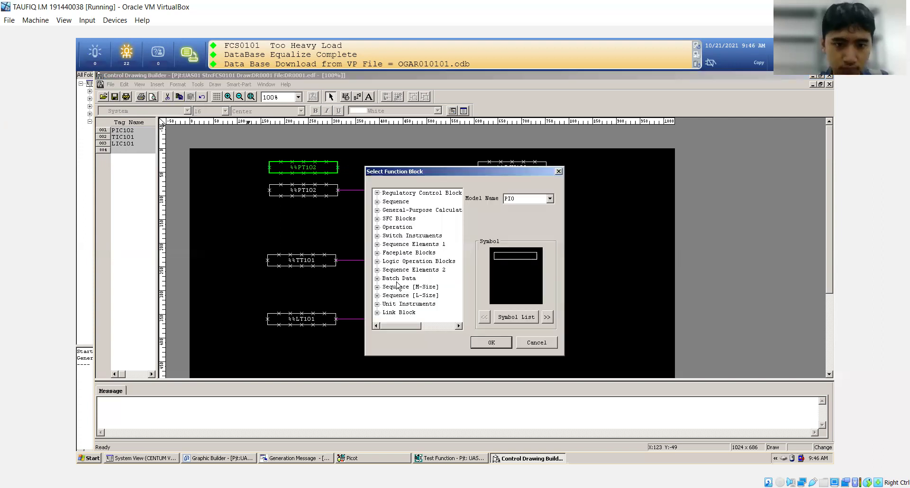
pyautogui.doubleClick(381, 193)
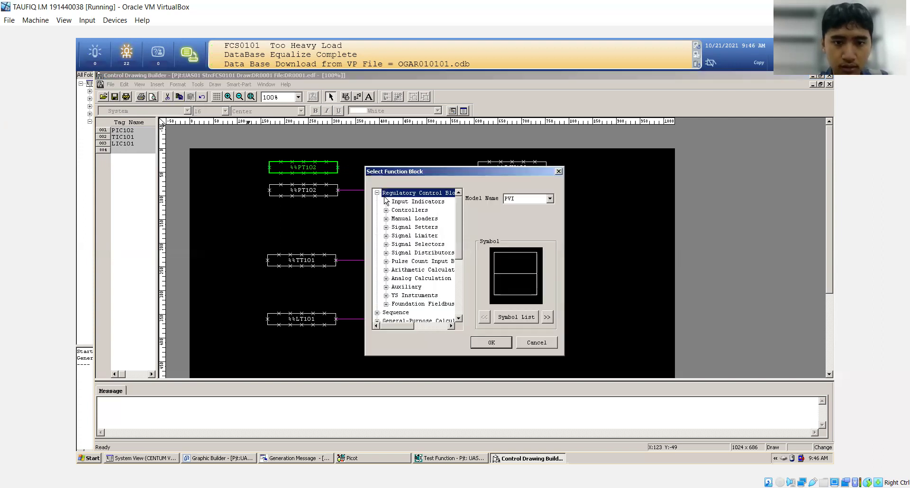
pyautogui.click(385, 210)
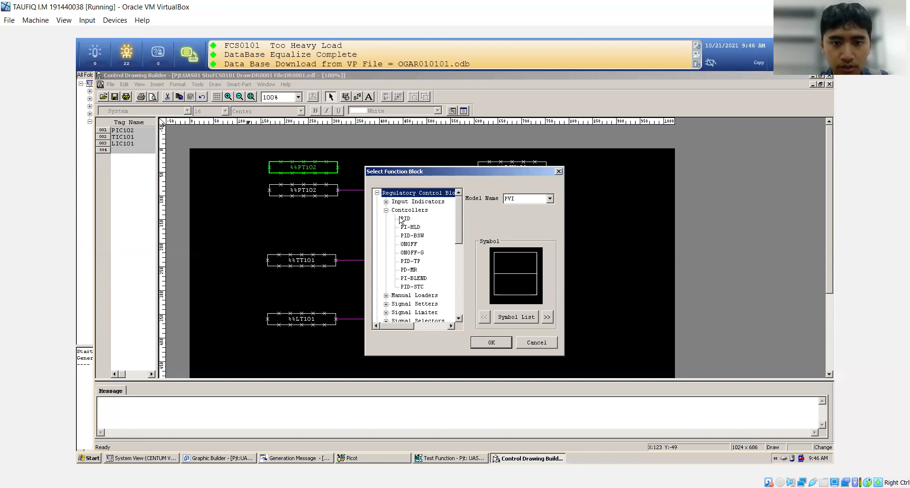
pyautogui.click(405, 218)
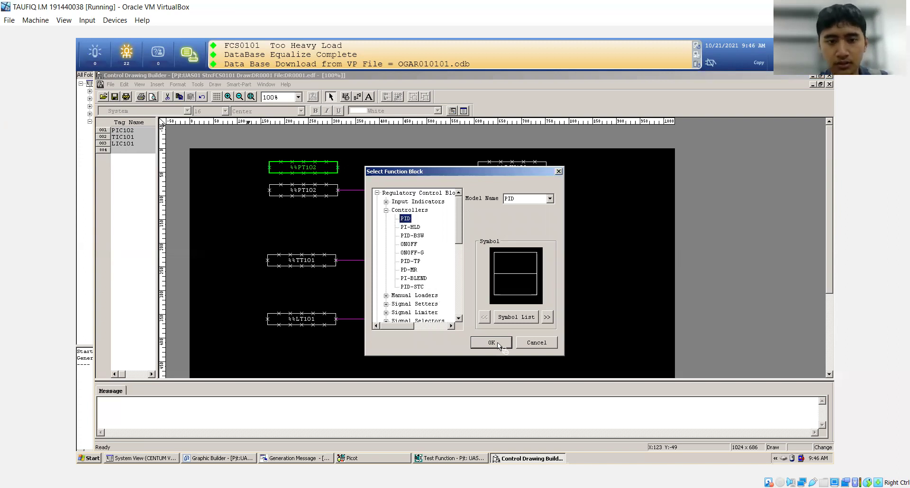
pyautogui.click(497, 342)
pyautogui.click(391, 162)
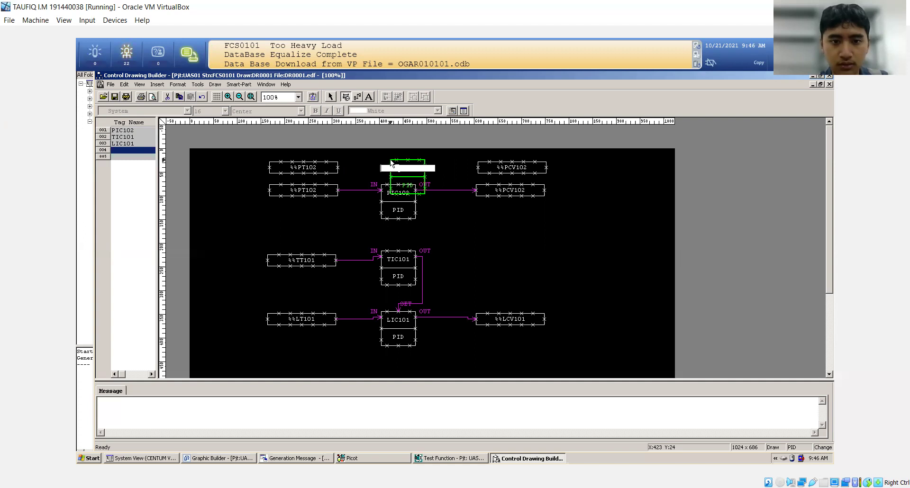
pyautogui.write('PIC102')
pyautogui.press('Return')
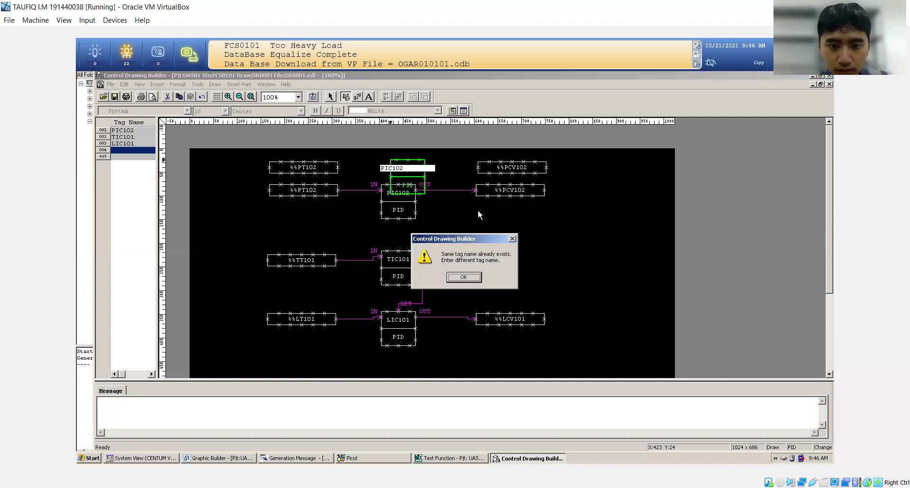
pyautogui.click(463, 277)
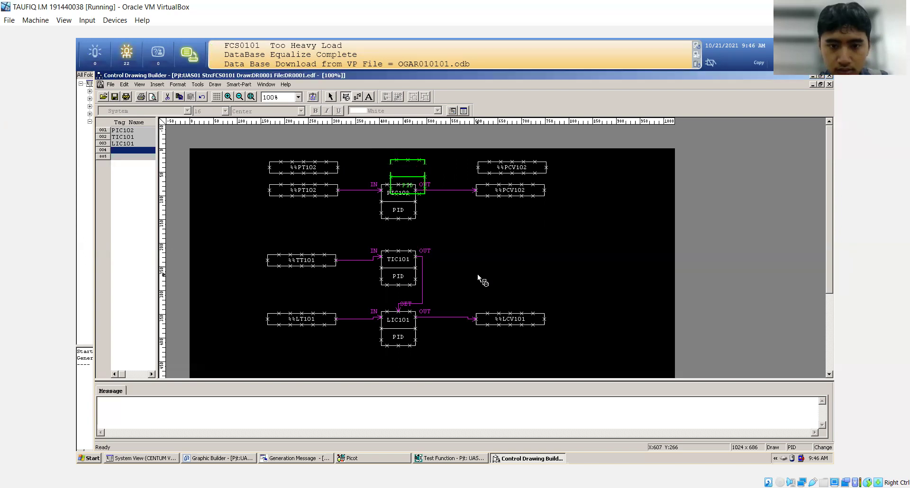
# Step: Place another PID block above PIC102 and name it PIC103
pyautogui.click(398, 166)
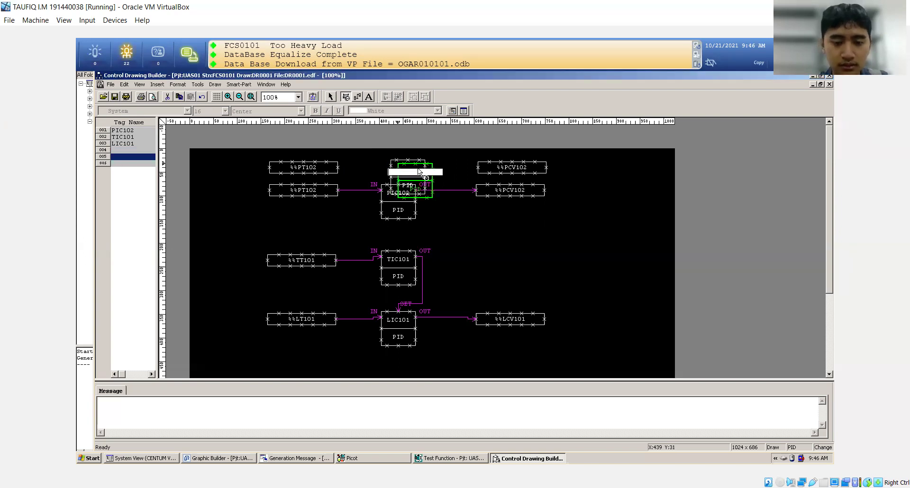
pyautogui.write('PIC103')
pyautogui.press('Return')
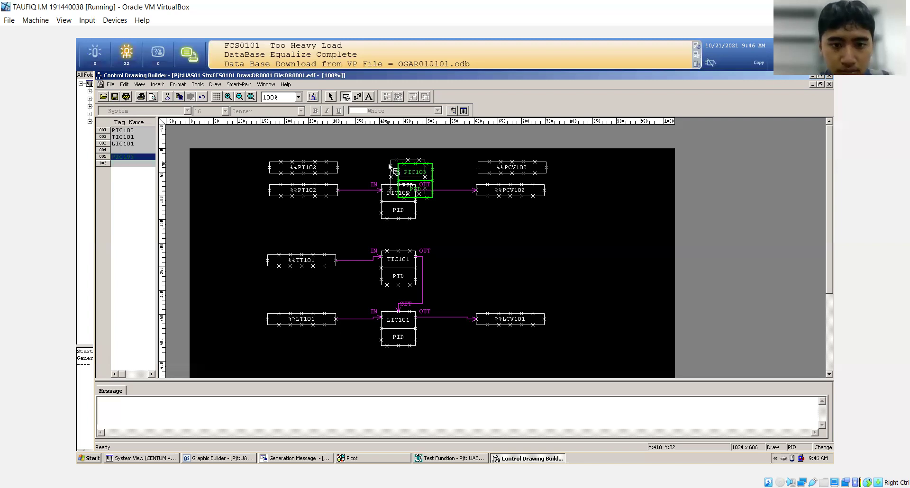
# Step: Delete the unnamed PID block behind PIC103 and move PIC103 so it lines up above PIC102
pyautogui.click(331, 97)
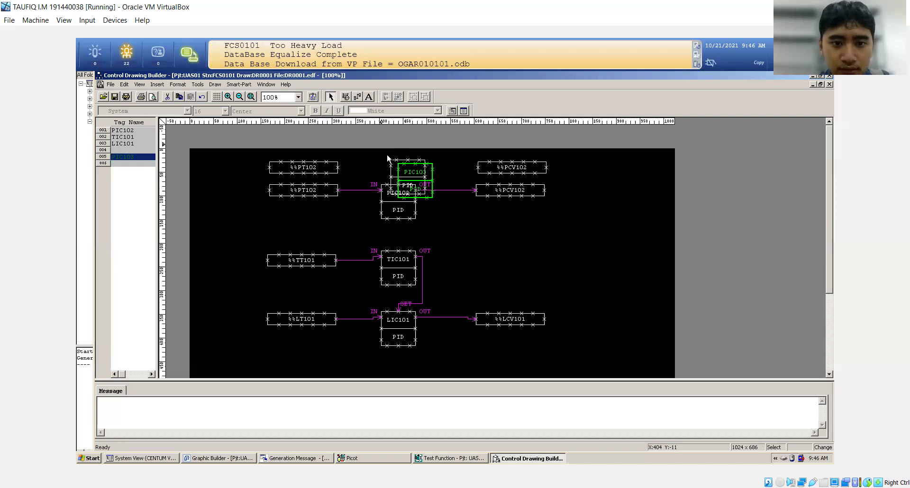
pyautogui.click(395, 162)
pyautogui.press('Delete')
pyautogui.click(413, 162)
pyautogui.moveTo(396, 157); pyautogui.dragTo(394, 155)
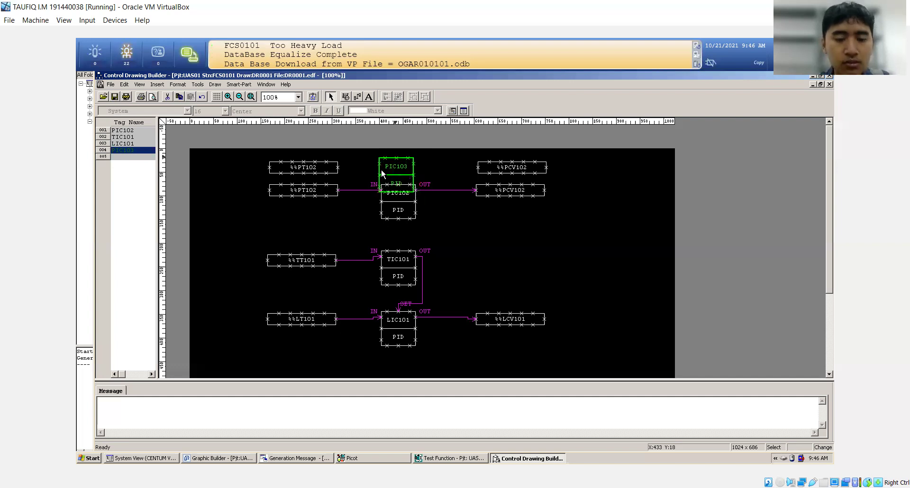
# Step: Wire the upper %%PT102 block to the IN terminal of PIC103
pyautogui.click(159, 85)
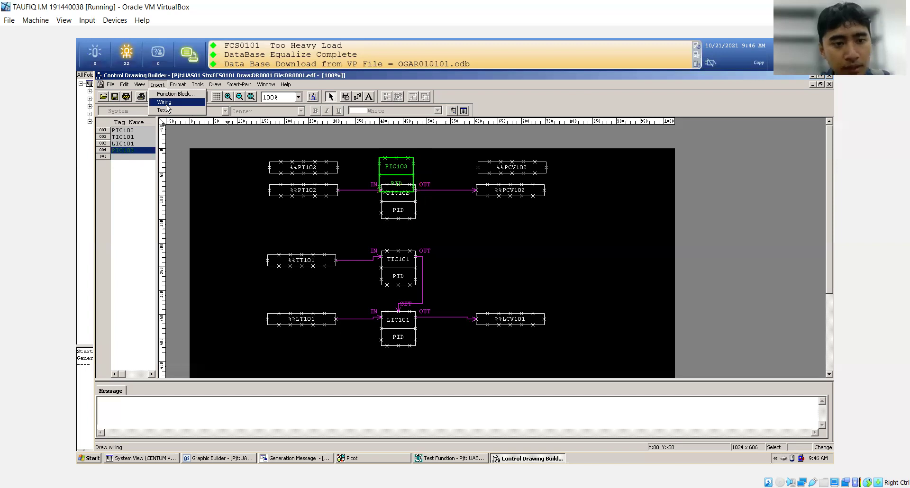
pyautogui.click(166, 104)
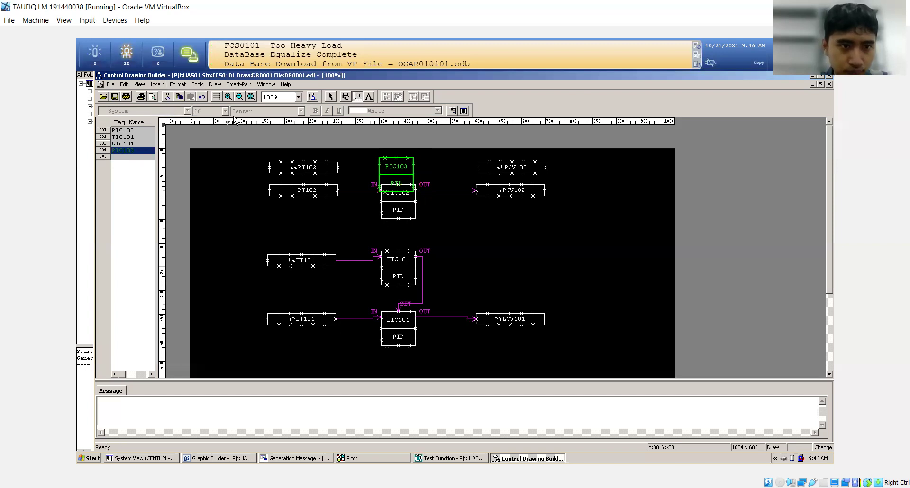
pyautogui.click(159, 85)
pyautogui.click(163, 102)
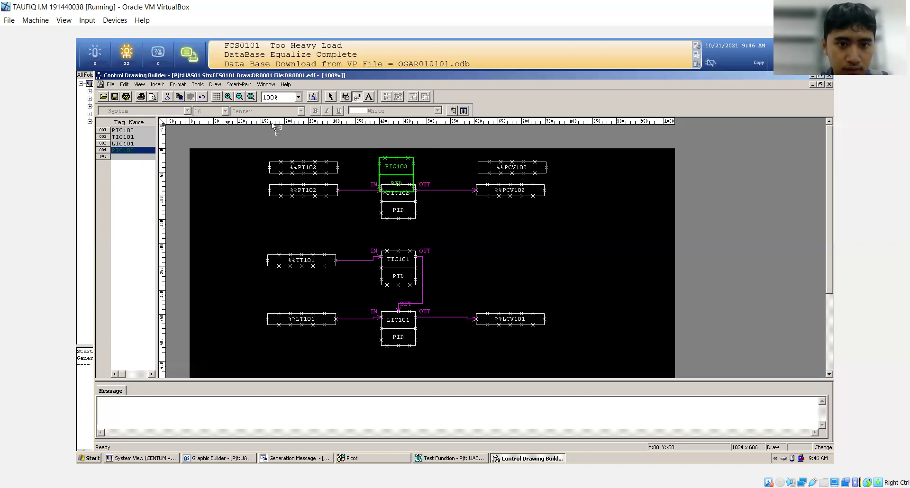
pyautogui.click(337, 167)
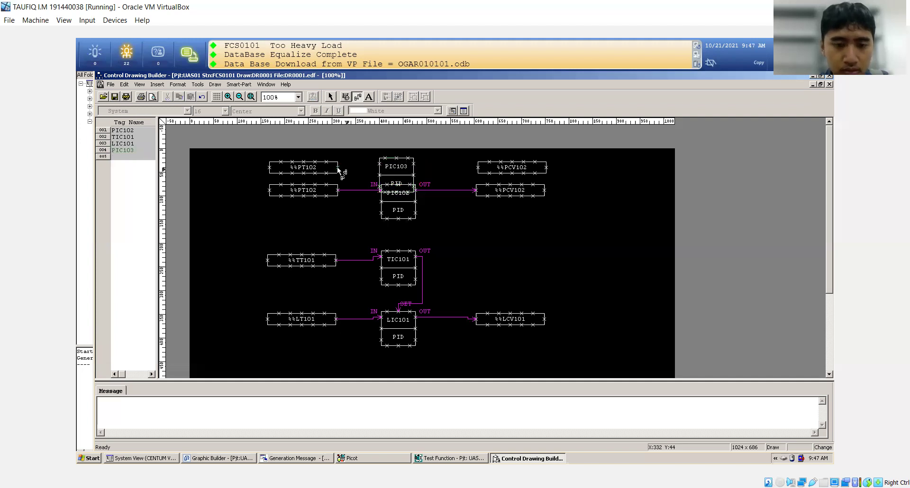
pyautogui.click(380, 166)
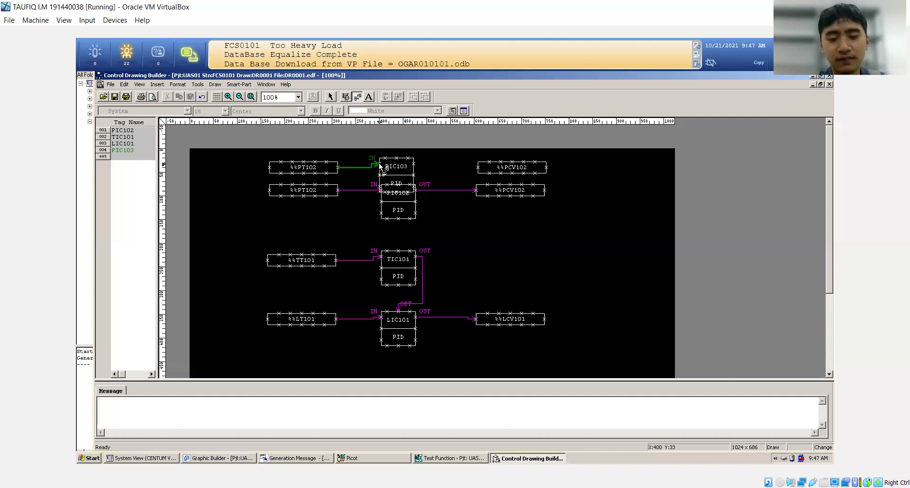
# Step: Try to wire the output side of PIC103 to the upper %%PCV102 block
pyautogui.click(413, 166)
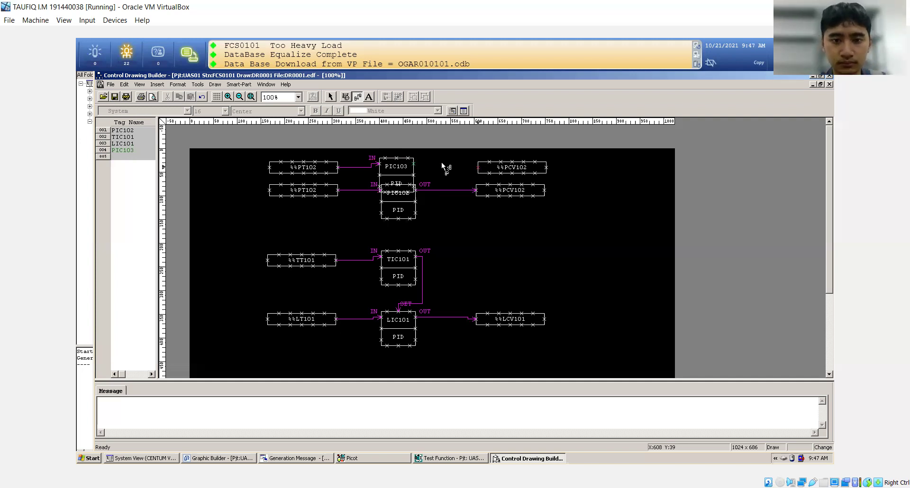
pyautogui.click(331, 97)
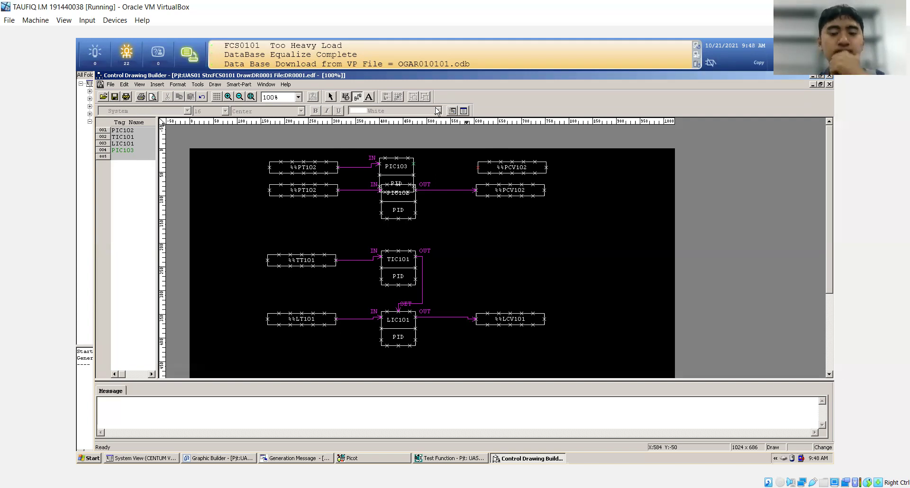
pyautogui.rightClick(414, 165)
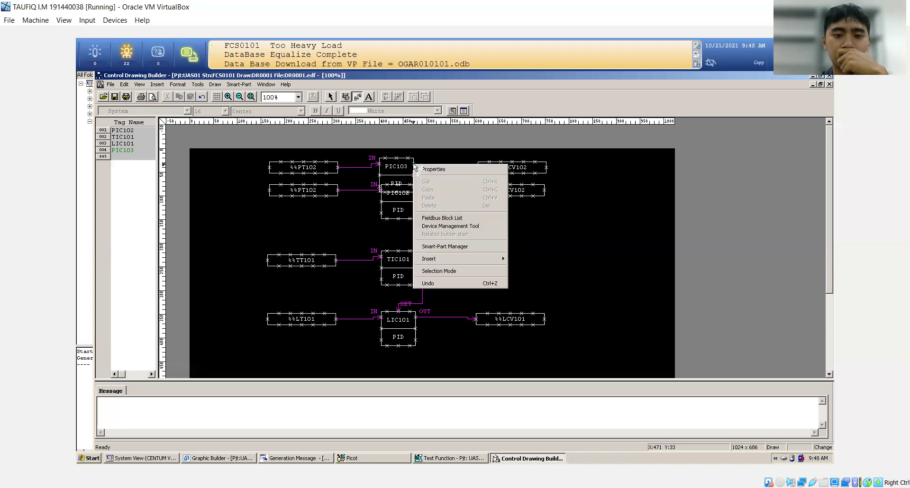
pyautogui.click(385, 161)
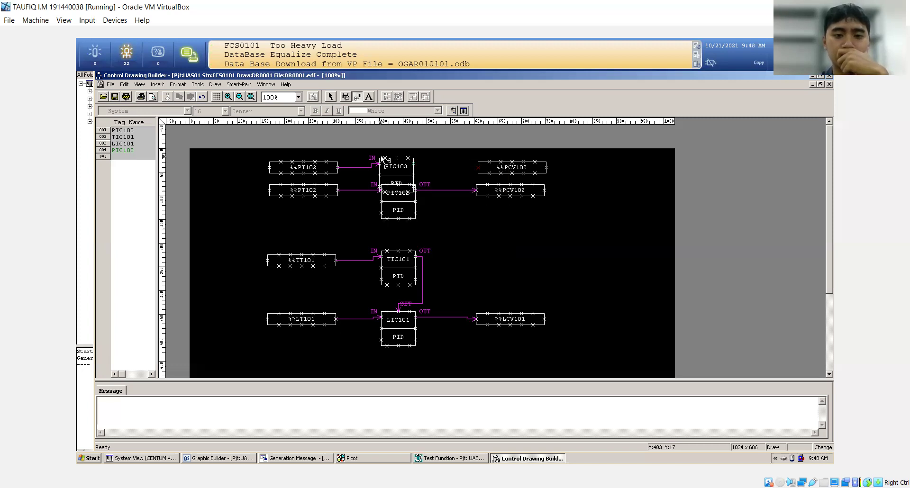
pyautogui.click(264, 86)
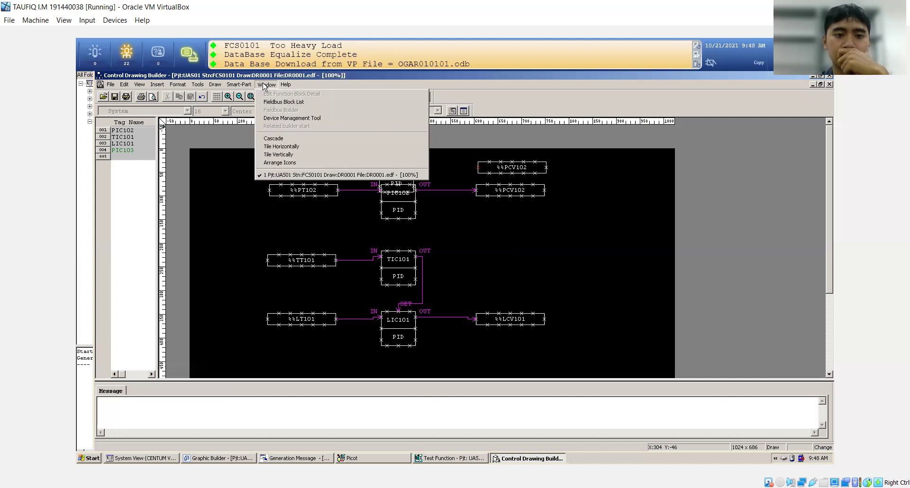
pyautogui.click(197, 85)
pyautogui.moveTo(164, 85)
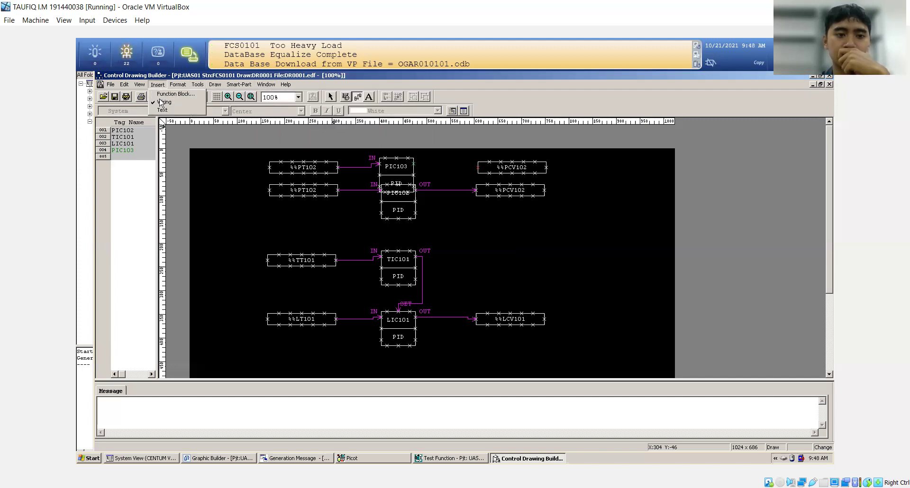
pyautogui.click(166, 94)
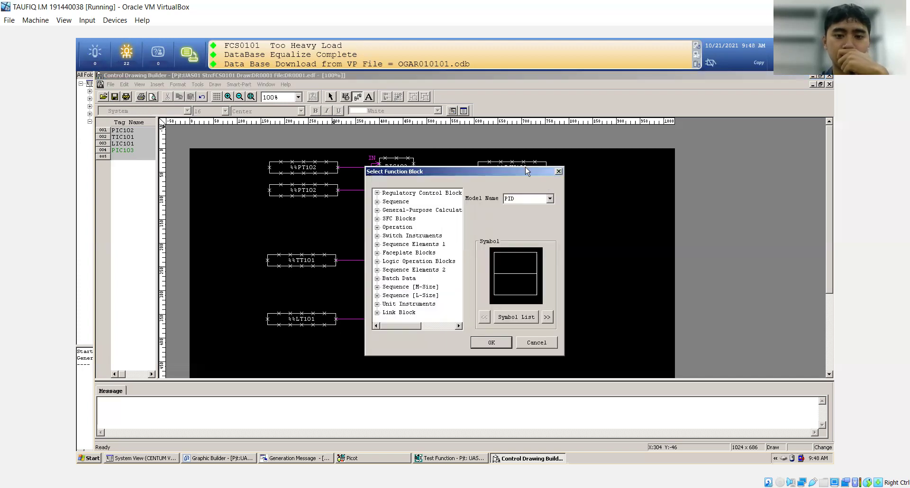
pyautogui.click(559, 172)
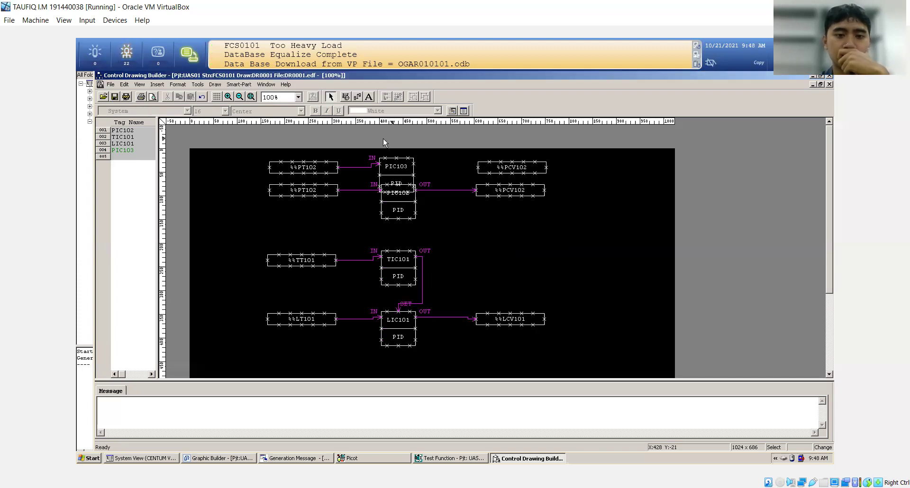
# Step: Wire the OUT terminal of PIC103 to the upper %%PCV102 block
pyautogui.click(157, 84)
pyautogui.click(162, 101)
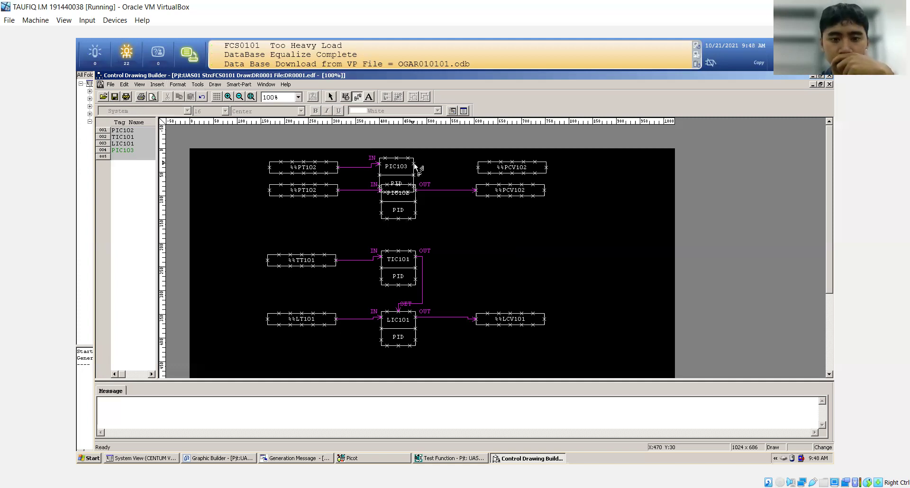
pyautogui.click(477, 169)
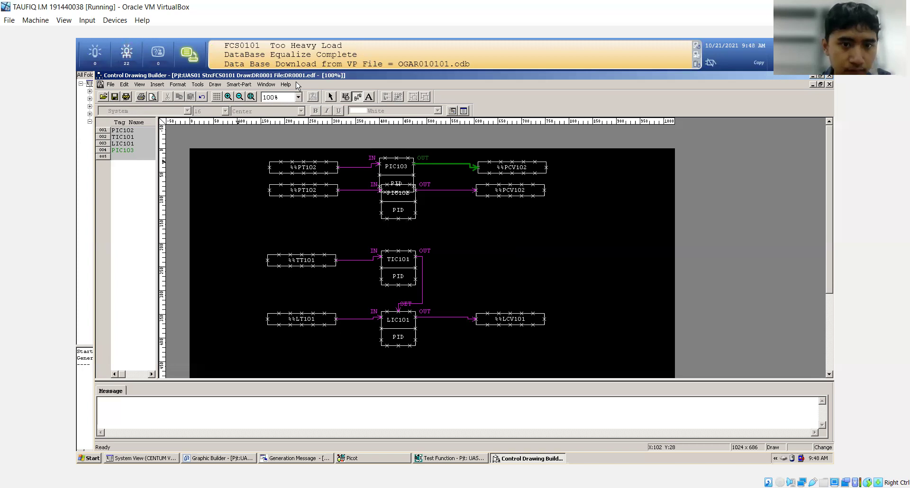
# Step: Delete the duplicate loop above PIC102: the upper %%PT102 block, PIC103 and the upper %%PCV102 block
pyautogui.click(329, 94)
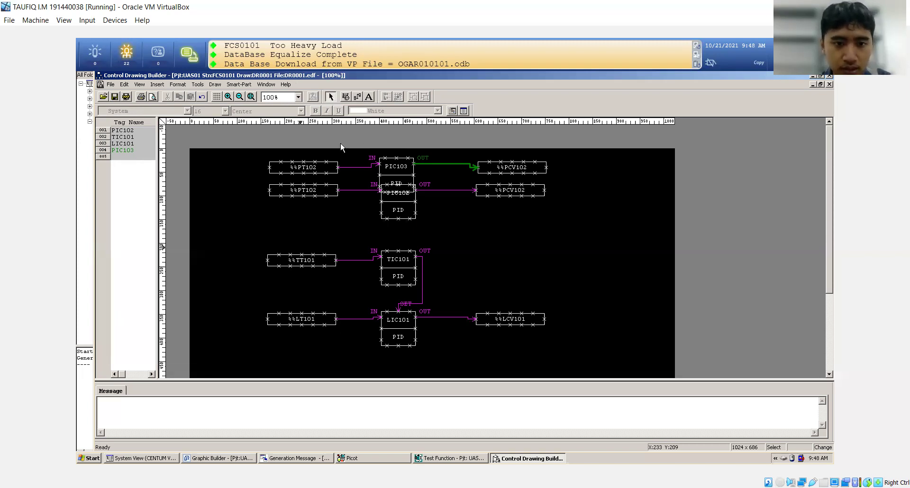
pyautogui.click(316, 164)
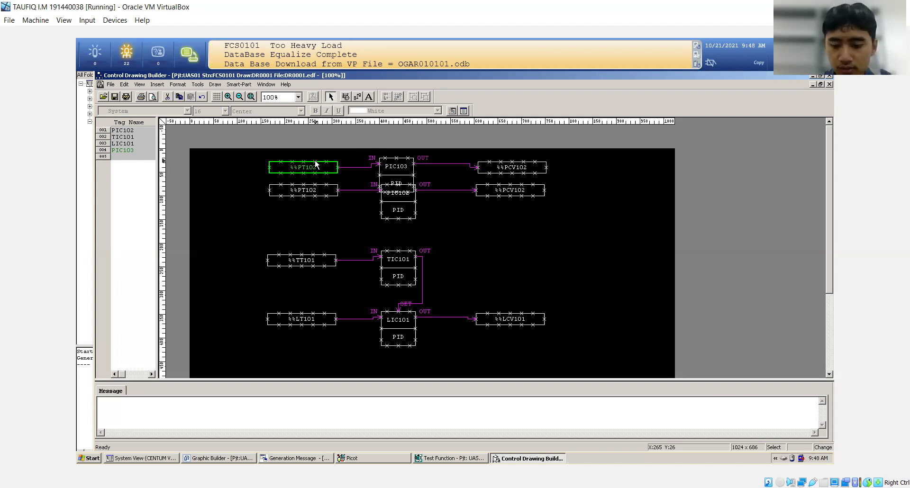
pyautogui.press('Delete')
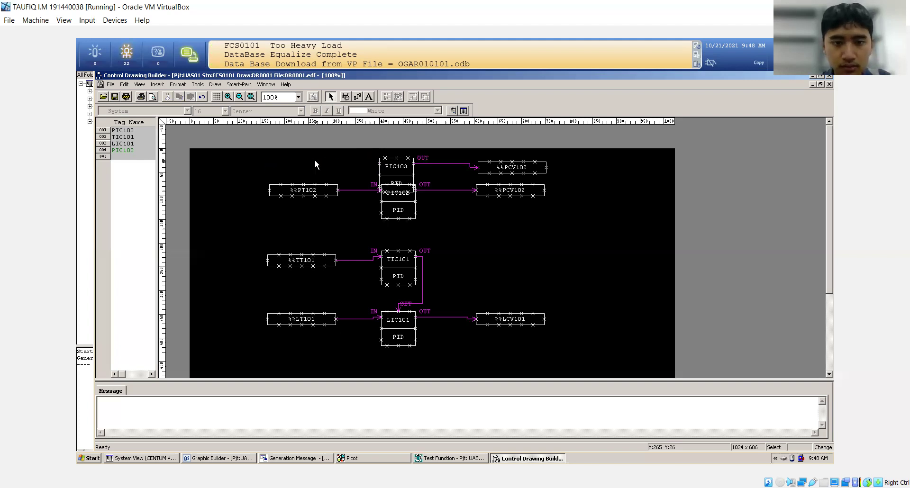
pyautogui.click(397, 161)
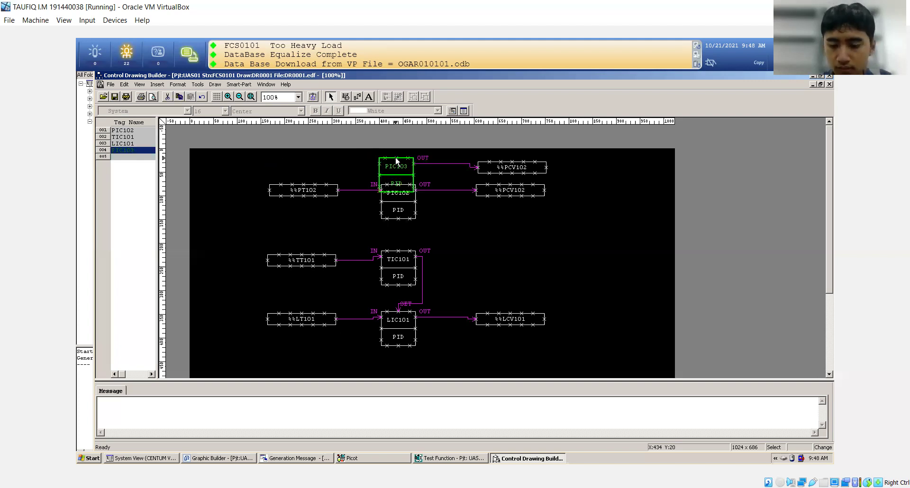
pyautogui.press('Delete')
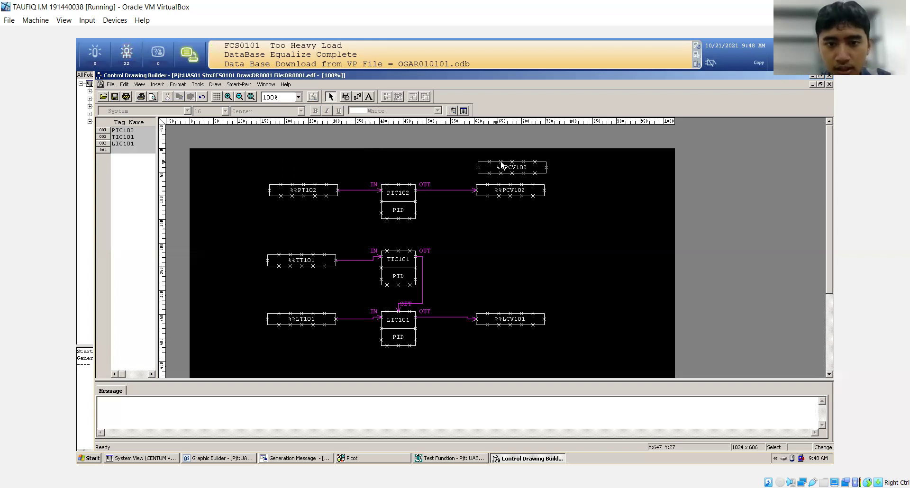
pyautogui.click(501, 164)
pyautogui.press('Delete')
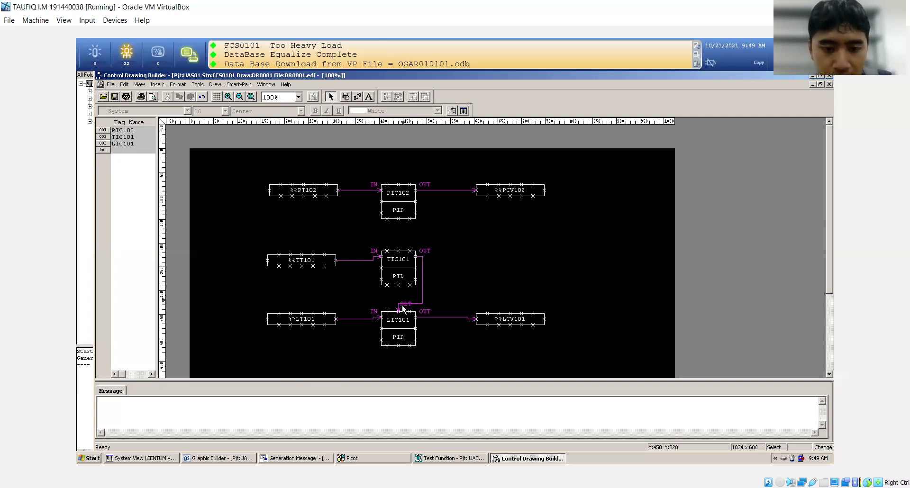
pyautogui.rightClick(374, 314)
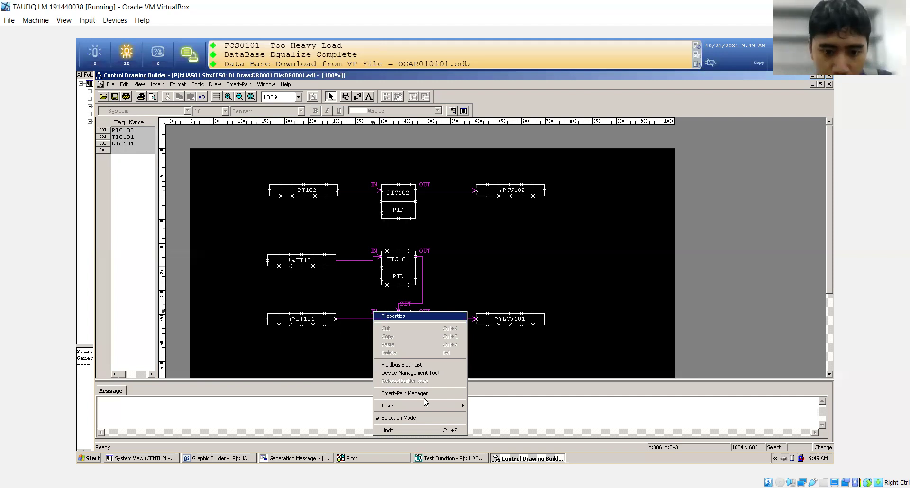
pyautogui.moveTo(450, 406)
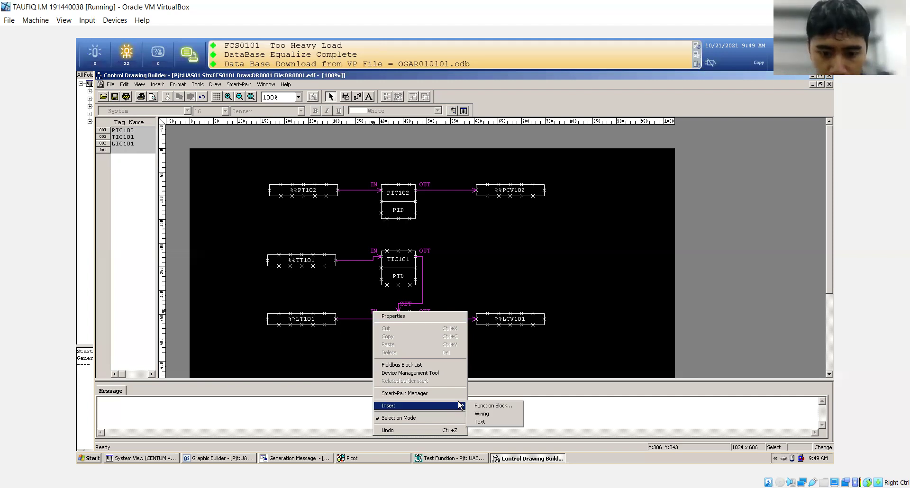
pyautogui.click(483, 414)
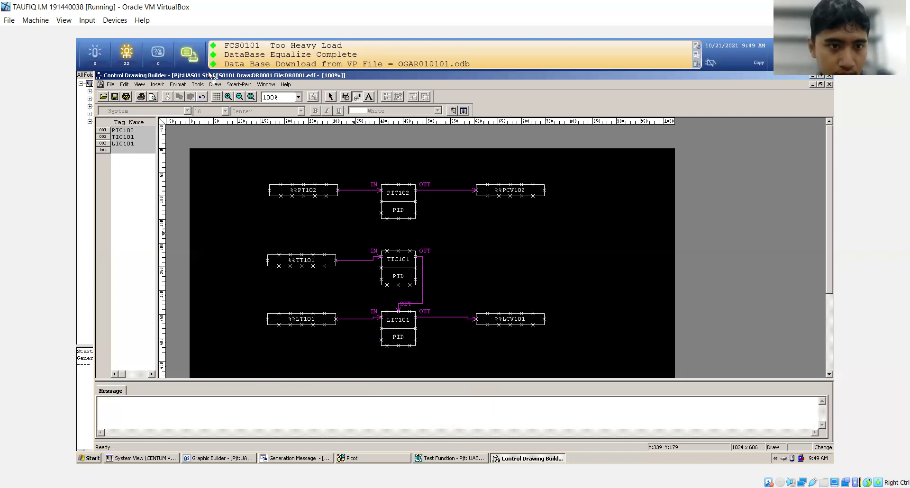
pyautogui.click(166, 86)
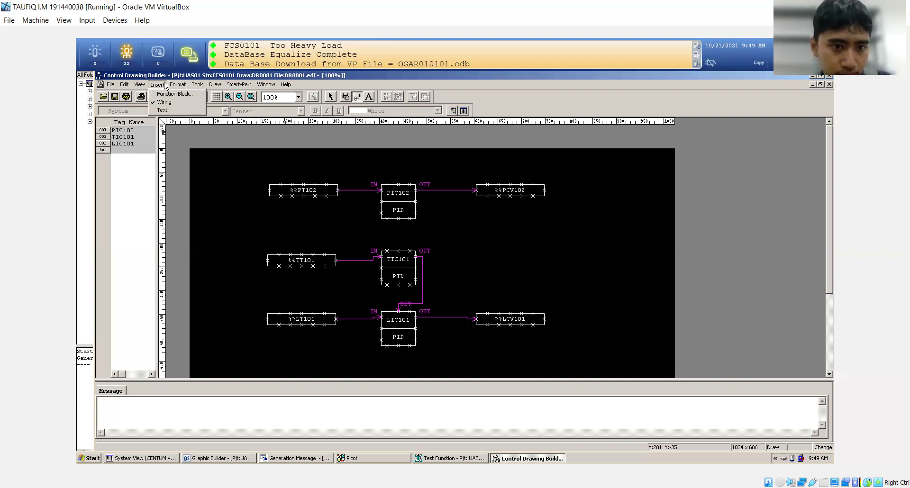
pyautogui.click(166, 86)
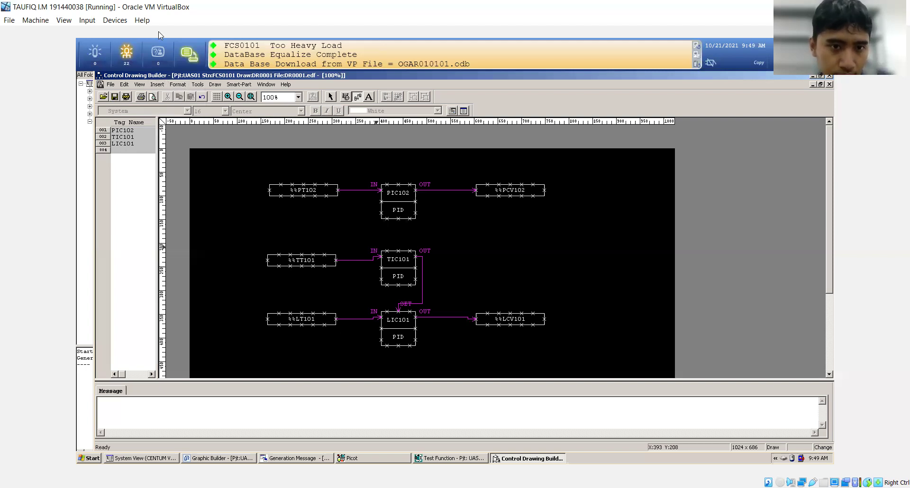
pyautogui.click(329, 99)
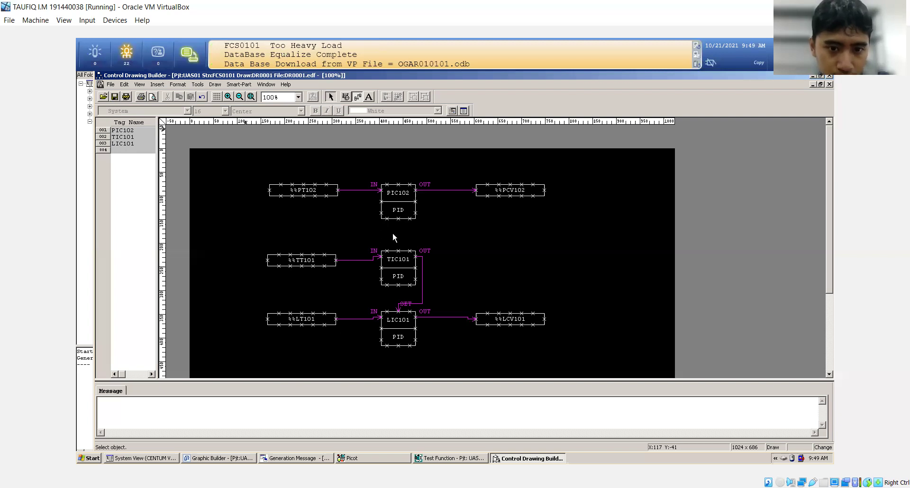
pyautogui.doubleClick(376, 253)
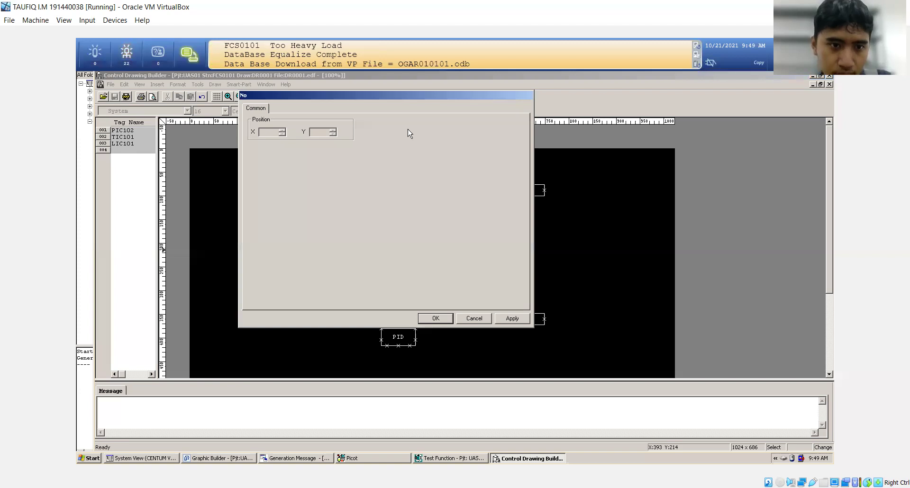
pyautogui.click(472, 319)
pyautogui.press('Delete')
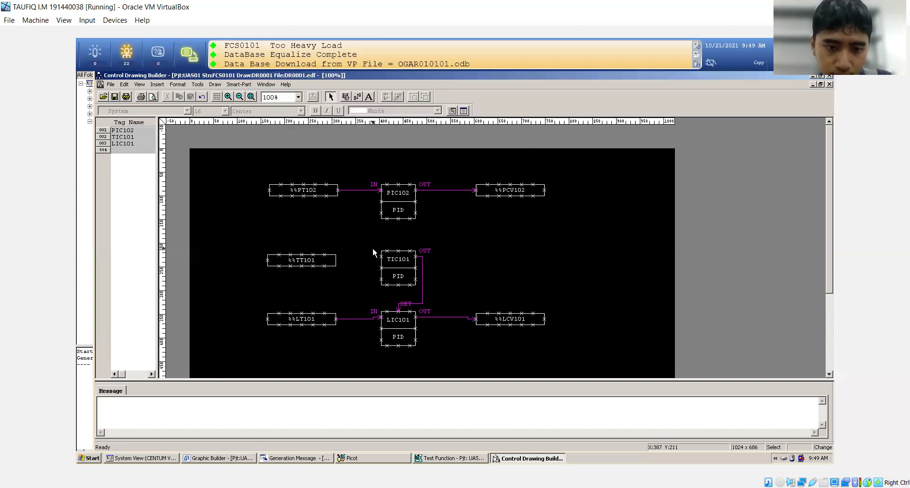
# Step: Display the IO1 terminal name options for the wire from %%TT101 to TIC101 and leave its terminal unchanged
pyautogui.rightClick(372, 247)
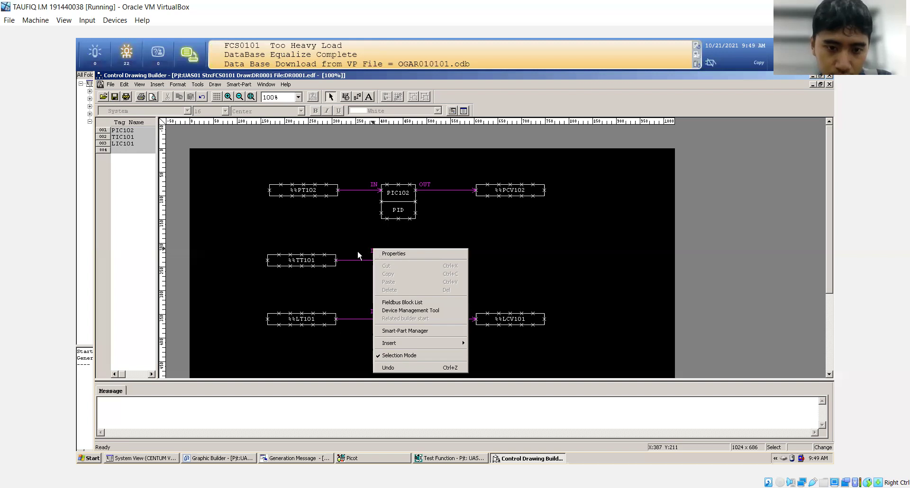
pyautogui.click(357, 252)
pyautogui.click(375, 252)
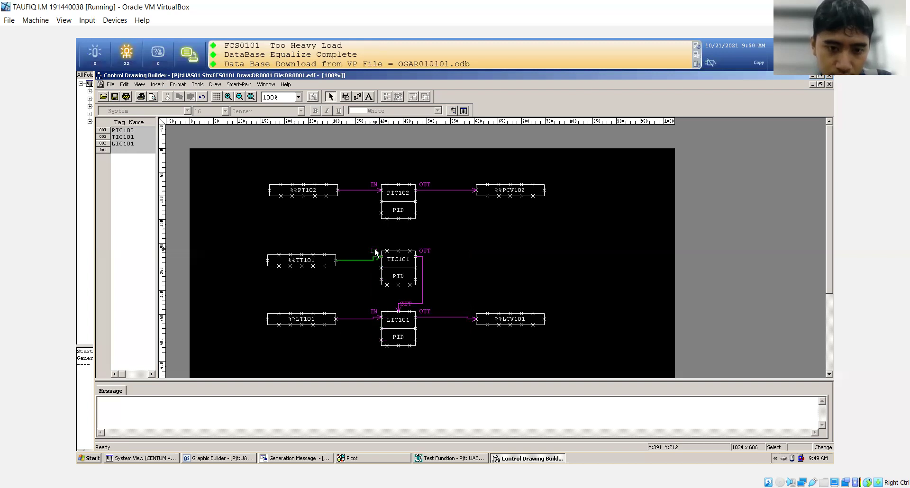
pyautogui.rightClick(375, 253)
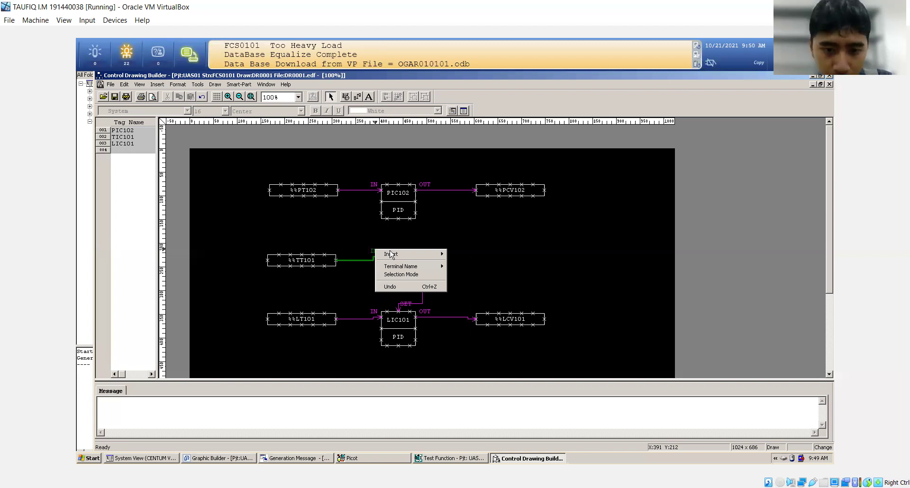
pyautogui.moveTo(390, 254)
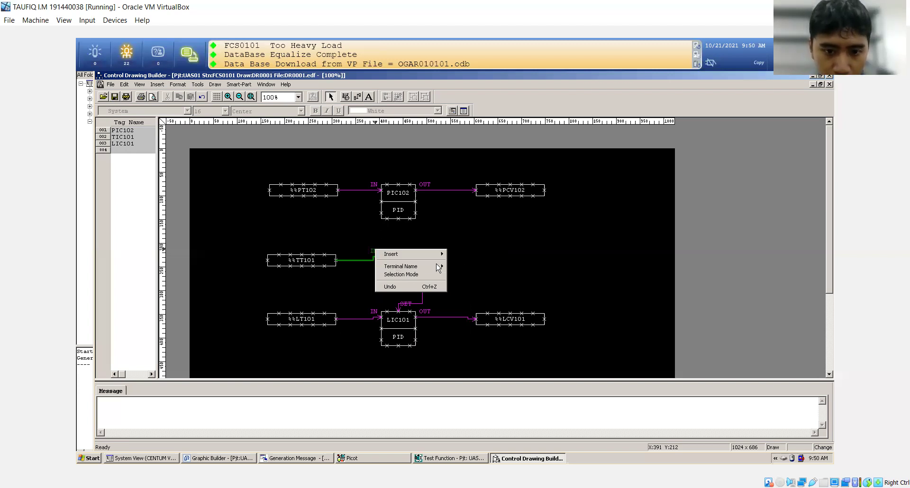
pyautogui.moveTo(461, 266)
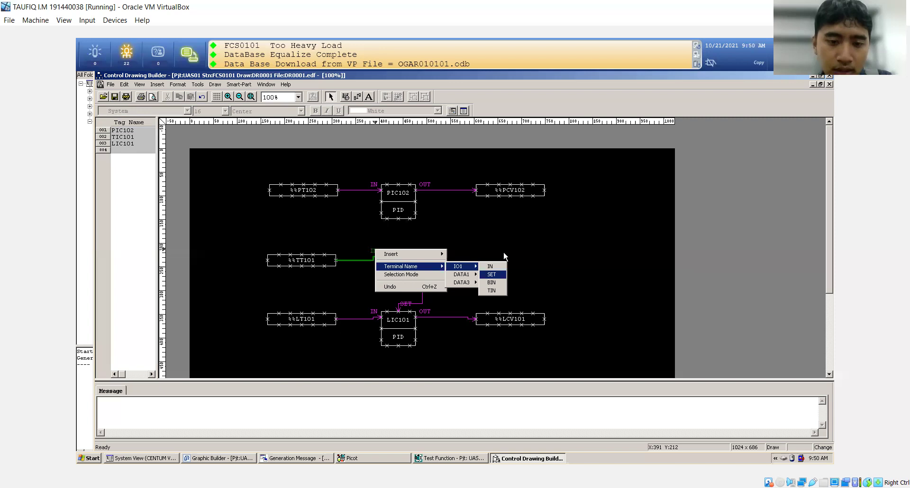
pyautogui.click(405, 297)
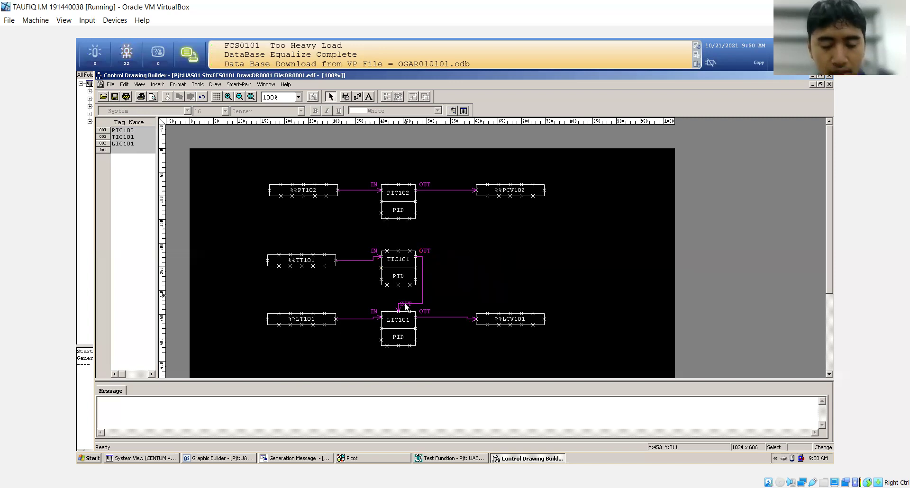
pyautogui.click(405, 306)
pyautogui.click(405, 304)
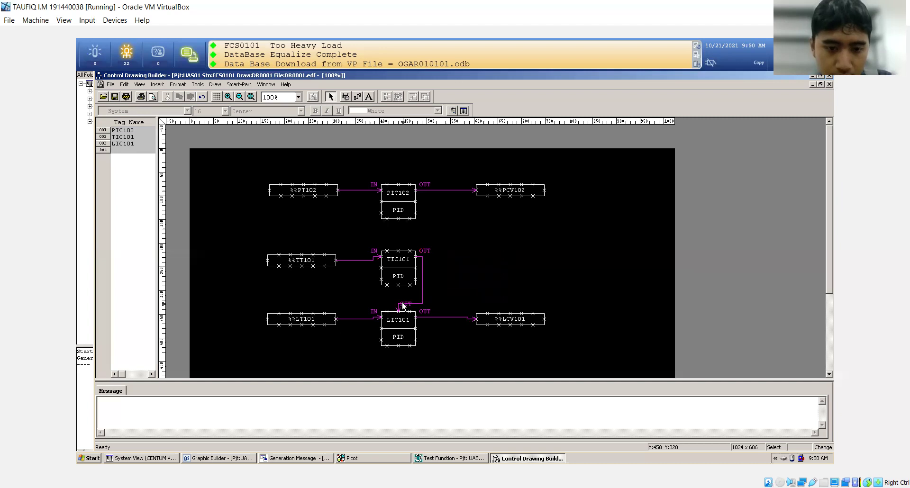
pyautogui.doubleClick(402, 306)
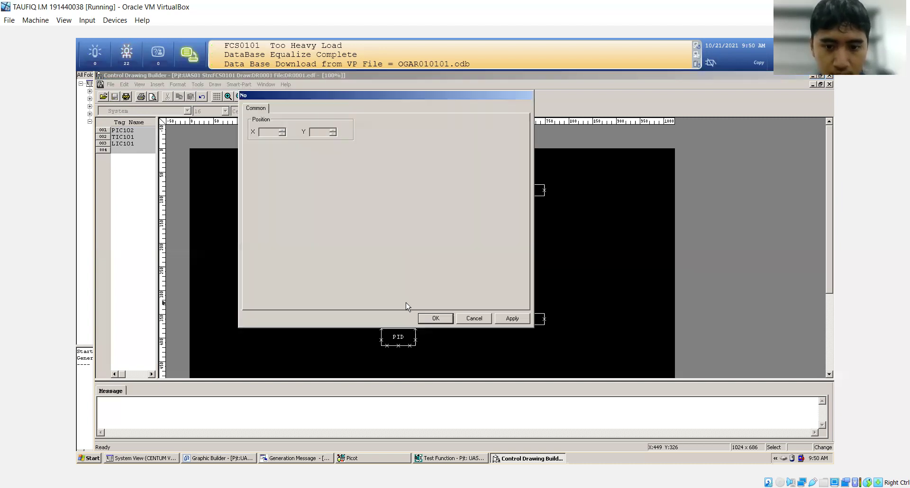
pyautogui.click(474, 318)
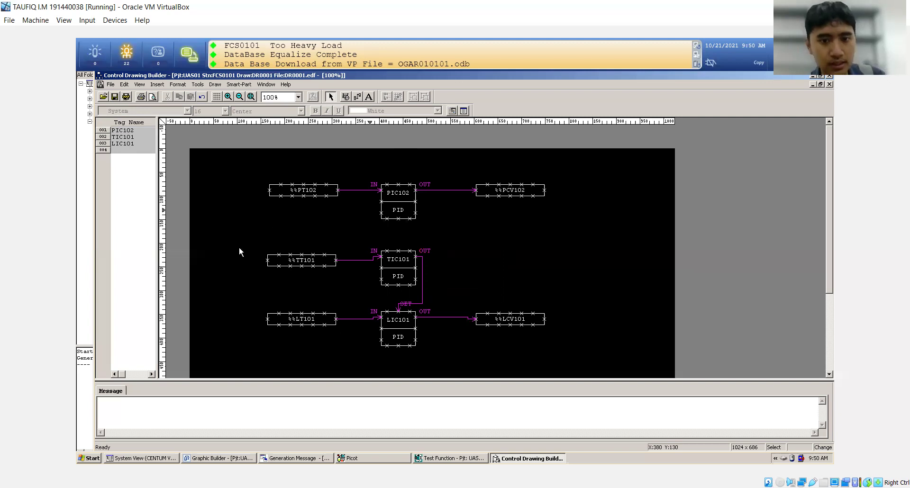
# Step: Save control drawing DR0001, confirm its download to the FCS, and close the drawing
pyautogui.click(114, 97)
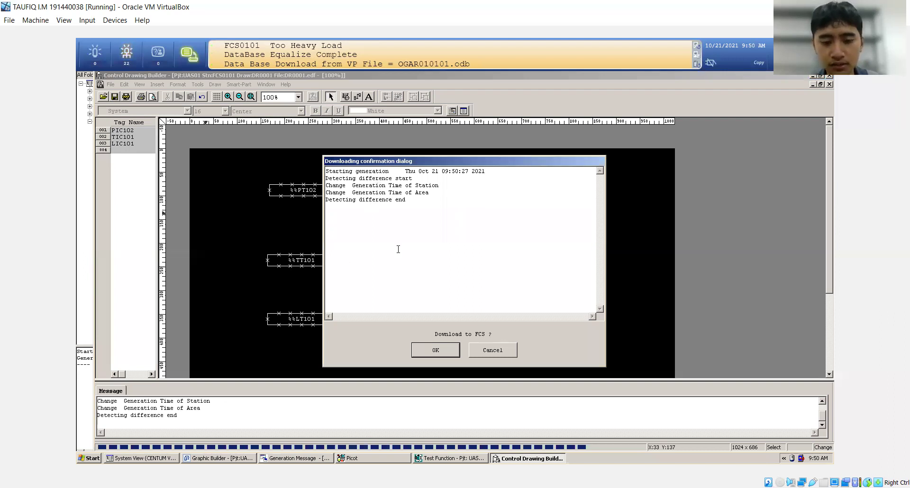
pyautogui.click(437, 354)
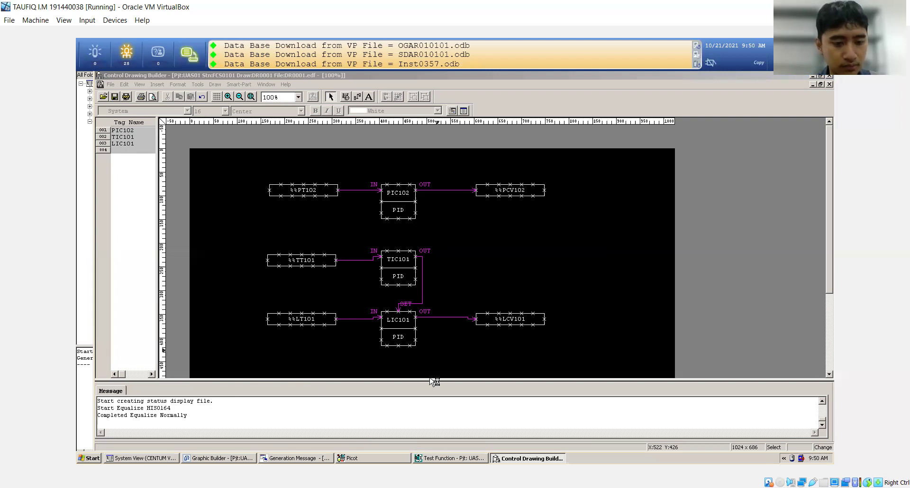
pyautogui.click(829, 76)
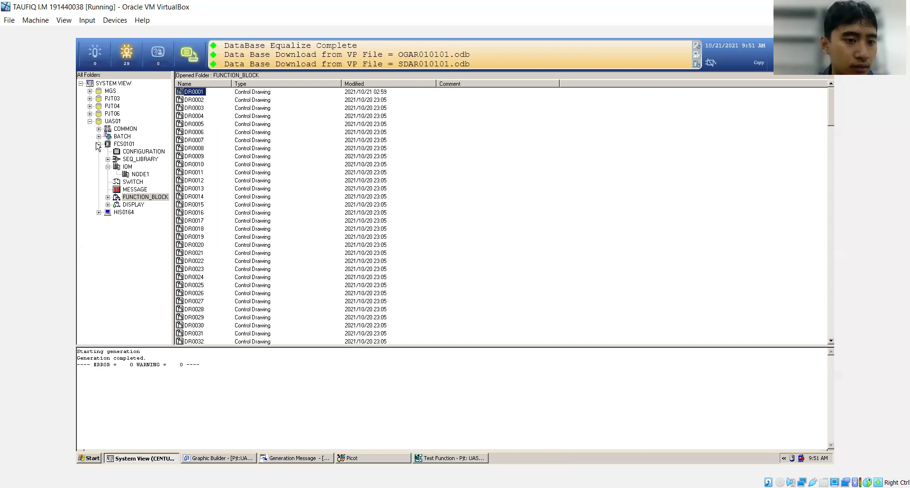
# Step: Open trend acquisition pen assignment TR0001 from the CONFIGURATION folder of HIS0164 in UAS01
pyautogui.click(98, 144)
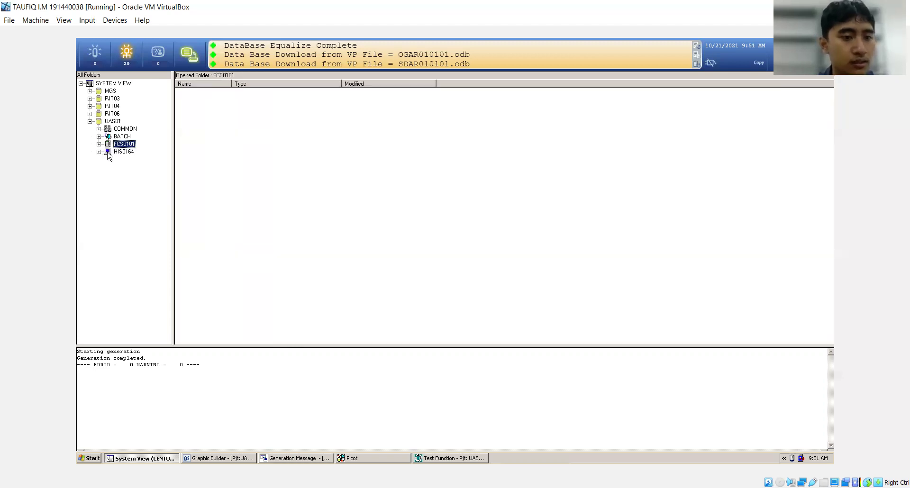
pyautogui.click(99, 152)
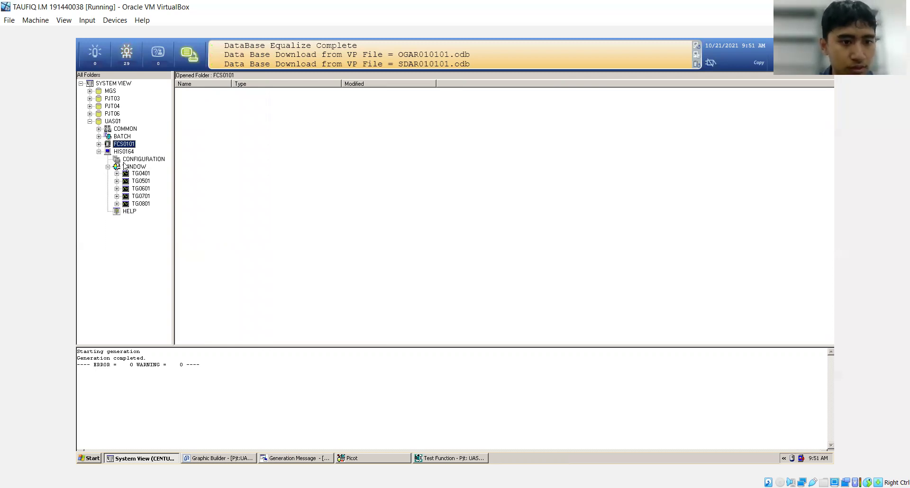
pyautogui.doubleClick(125, 167)
pyautogui.click(141, 160)
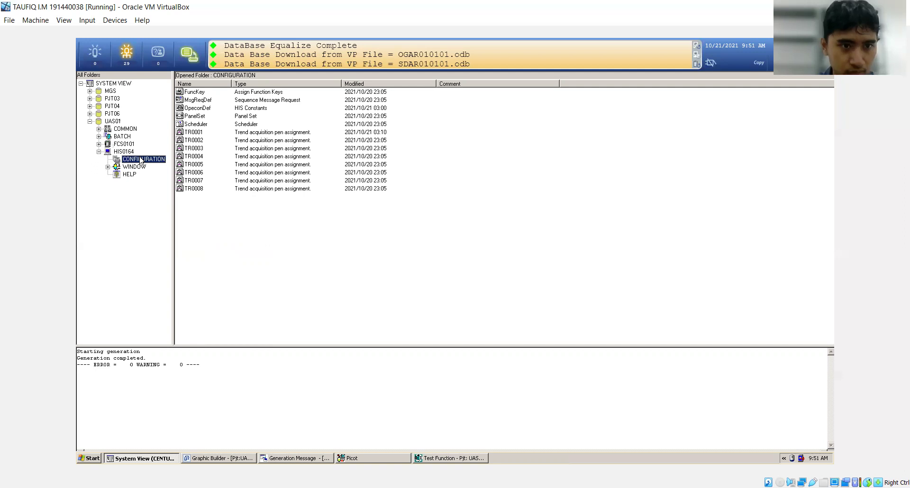
pyautogui.click(195, 132)
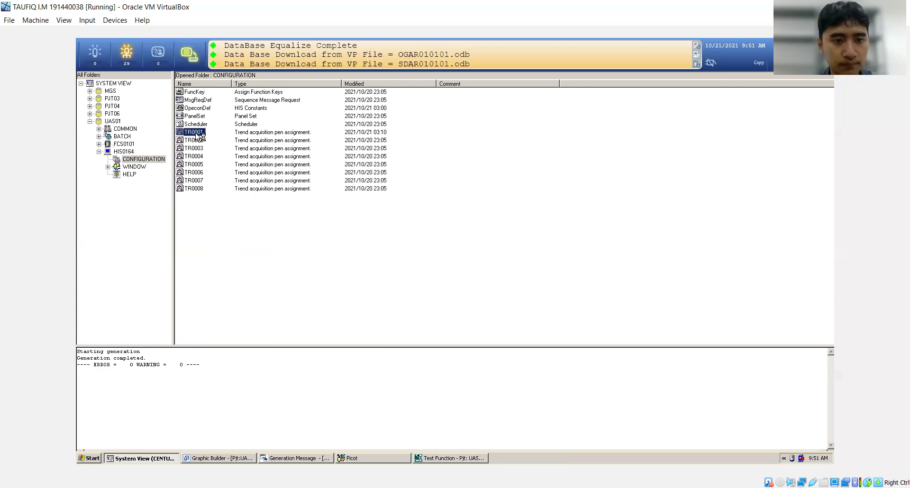
pyautogui.doubleClick(196, 133)
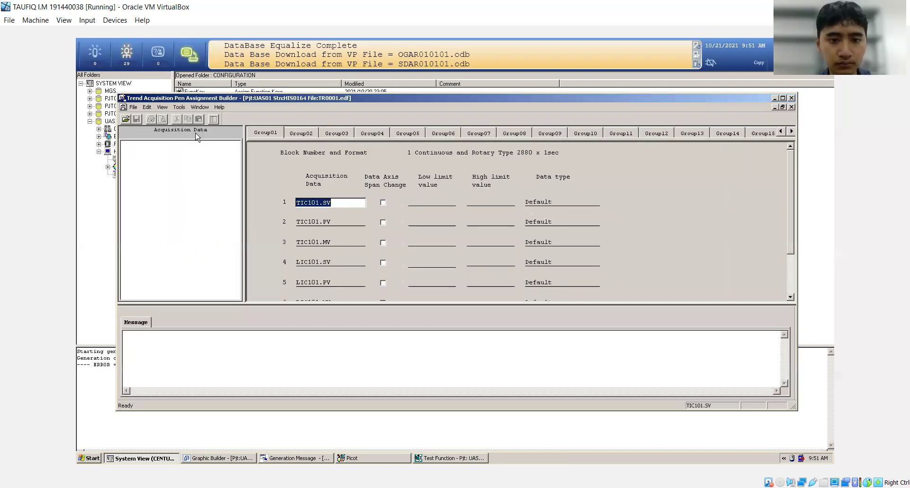
pyautogui.moveTo(503, 84); pyautogui.dragTo(575, 78)
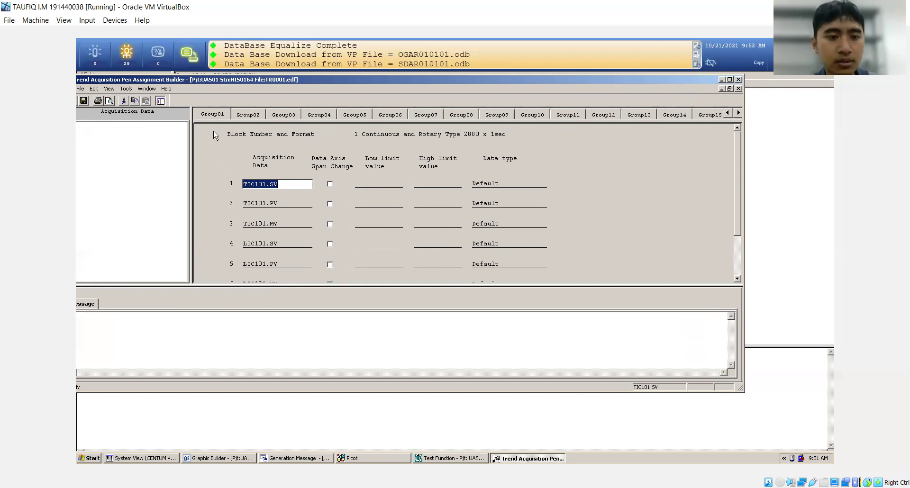
# Step: Examine the acquisition data assigned to the TR0001 pens in Group01, including the TIC101 and LIC101 entries, and in Group02
pyautogui.click(220, 115)
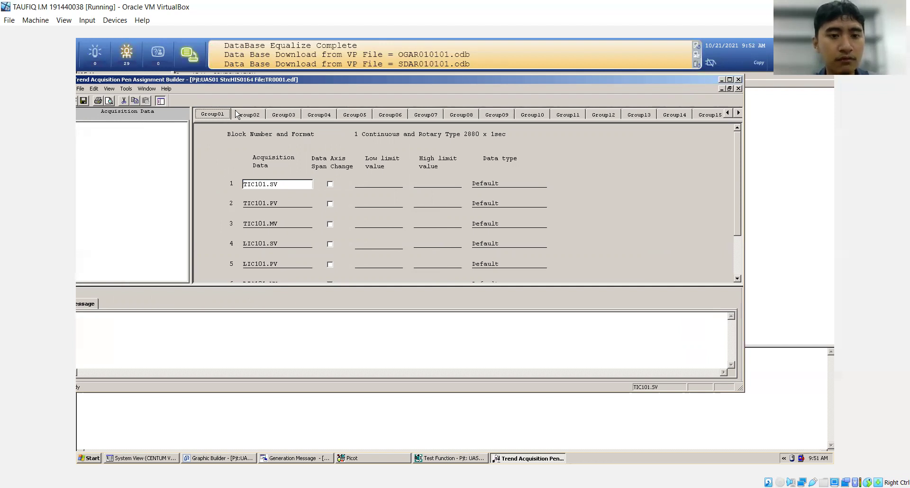
pyautogui.click(245, 117)
pyautogui.click(210, 117)
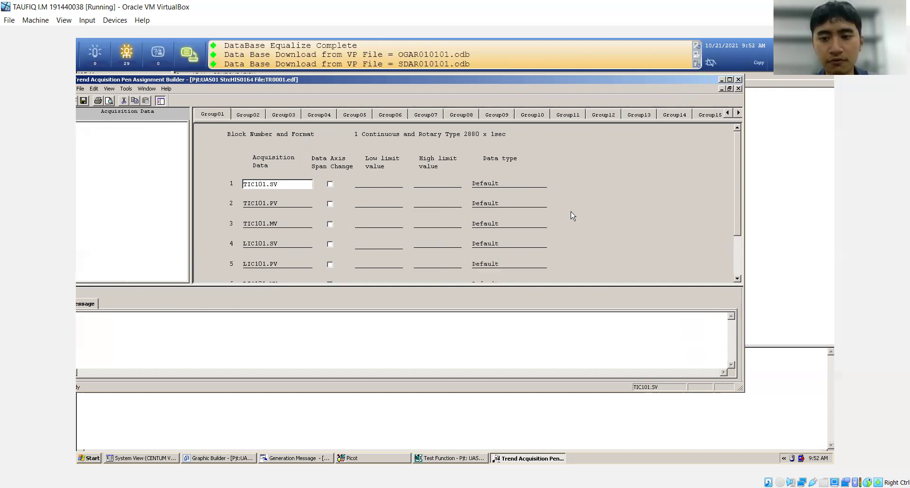
pyautogui.click(737, 282)
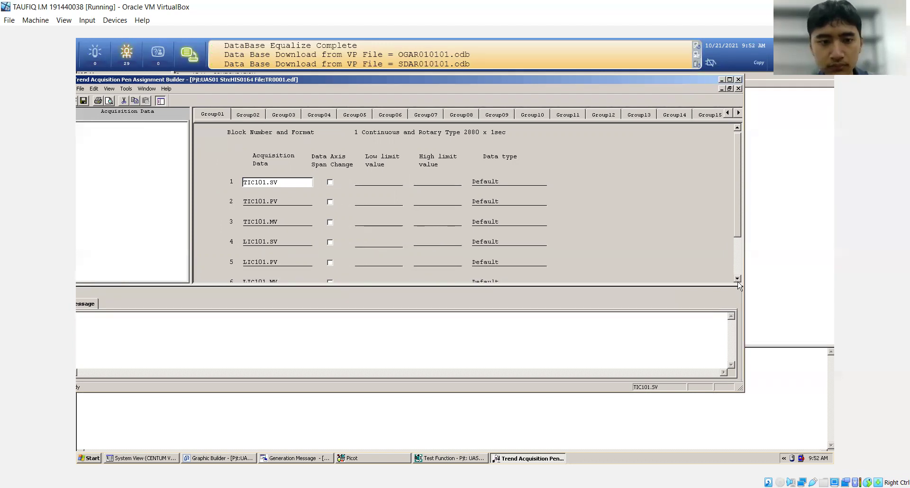
pyautogui.click(737, 281)
pyautogui.click(737, 280)
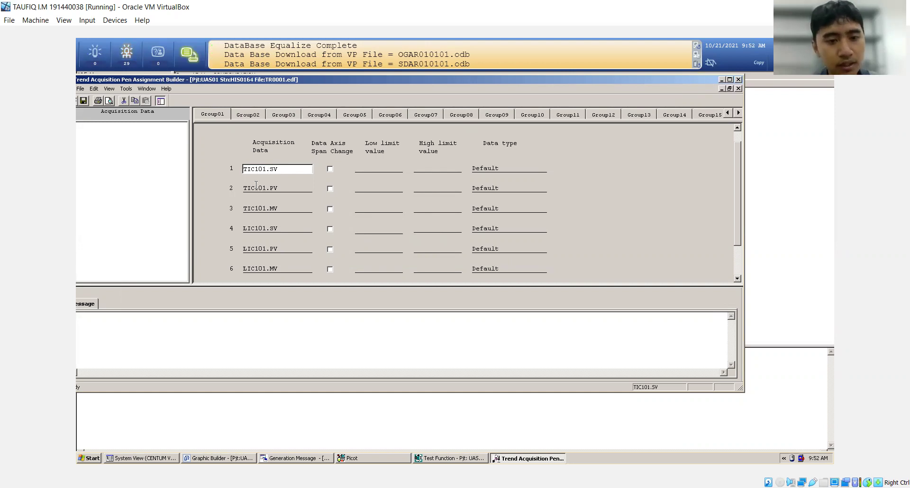
pyautogui.click(256, 187)
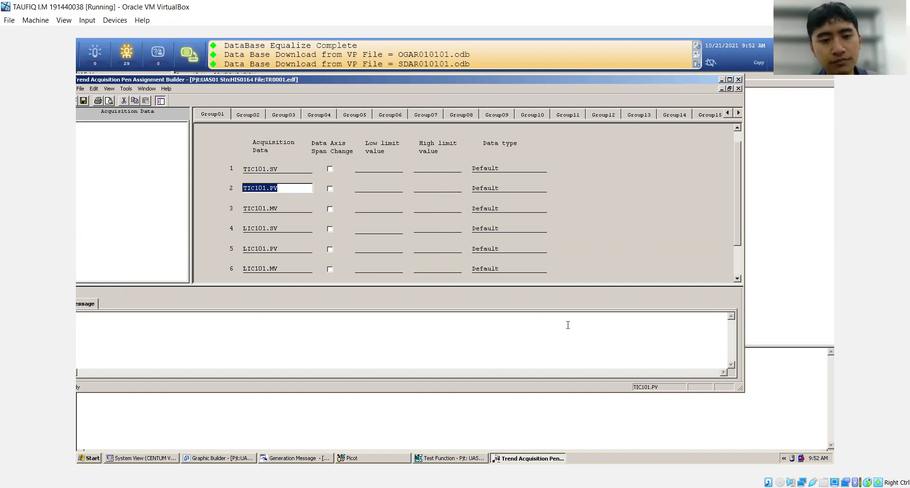
pyautogui.click(252, 209)
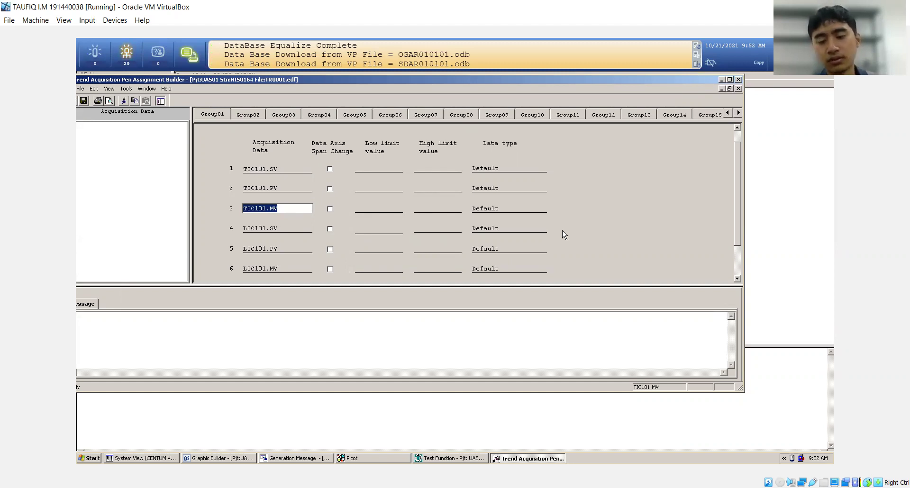
pyautogui.click(738, 279)
pyautogui.click(737, 279)
pyautogui.click(737, 279)
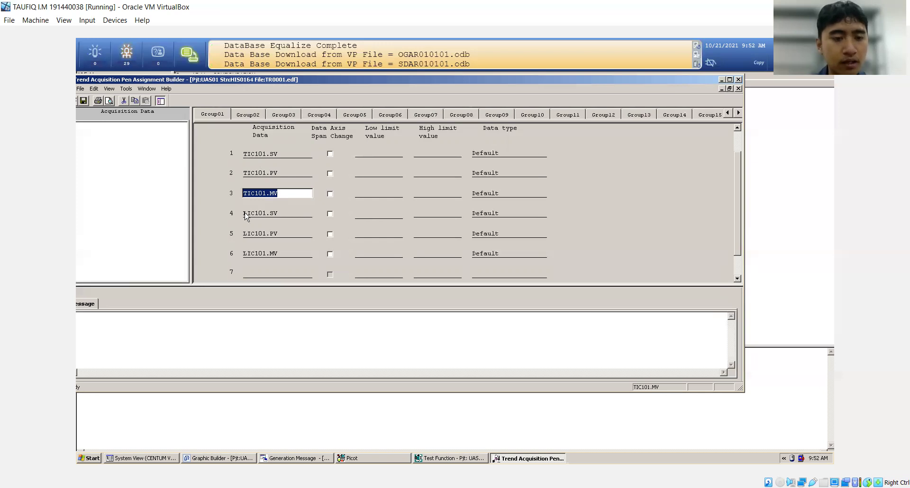
pyautogui.click(217, 119)
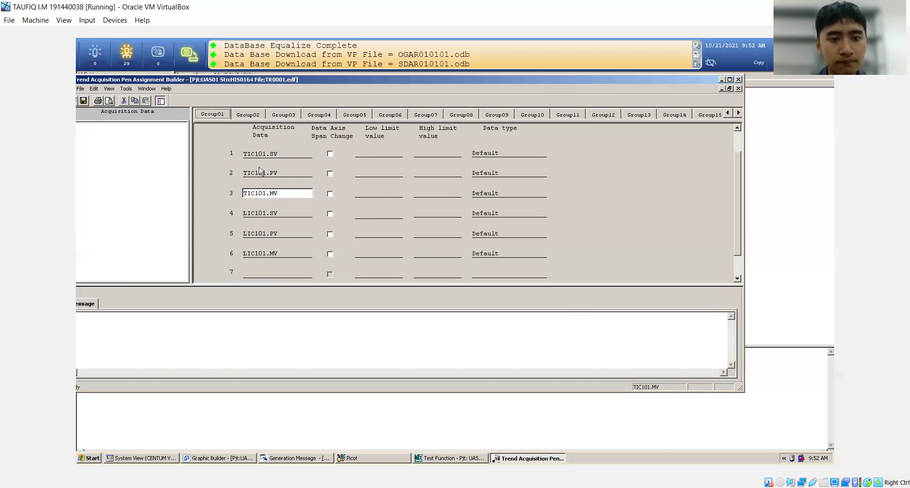
pyautogui.click(252, 116)
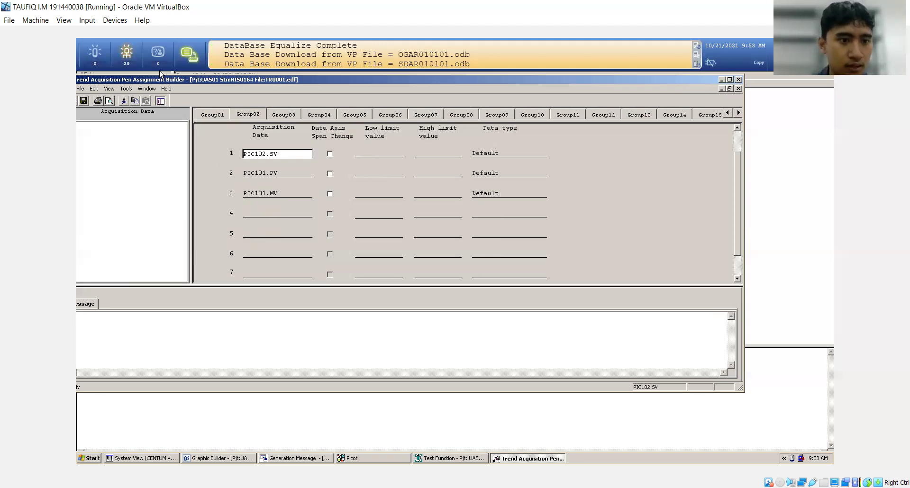
# Step: Save trend acquisition pen assignment TR0001 of HIS0164 and close its builder
pyautogui.moveTo(158, 76); pyautogui.dragTo(182, 103)
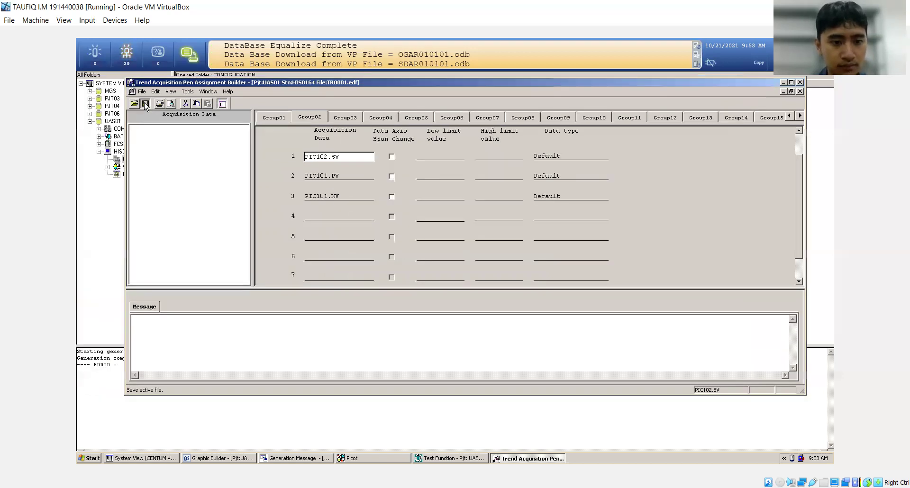
pyautogui.click(145, 103)
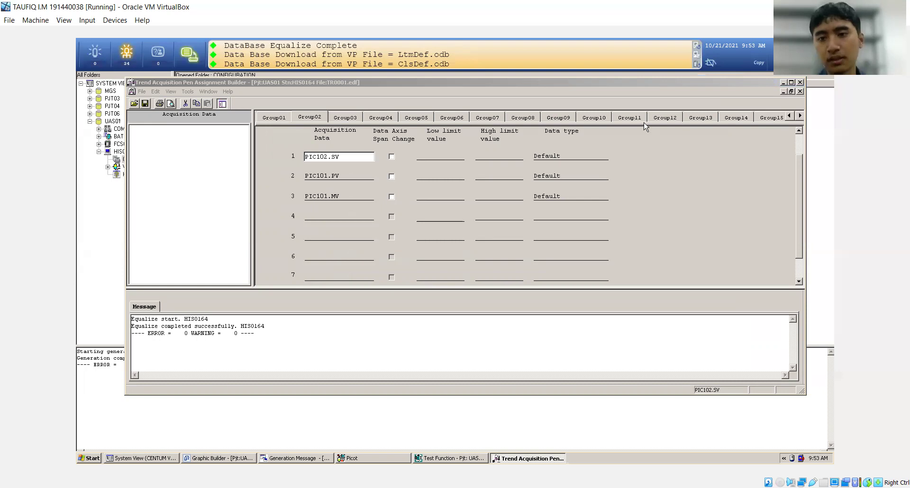
pyautogui.click(799, 83)
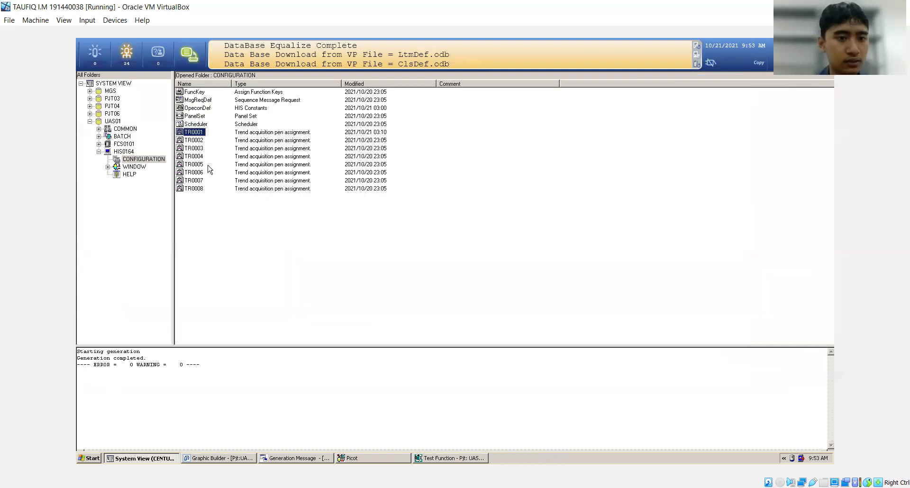
# Step: Try to start the FCS test function for FCS0101 in UAS01, and dismiss the warning
pyautogui.click(99, 151)
pyautogui.click(116, 145)
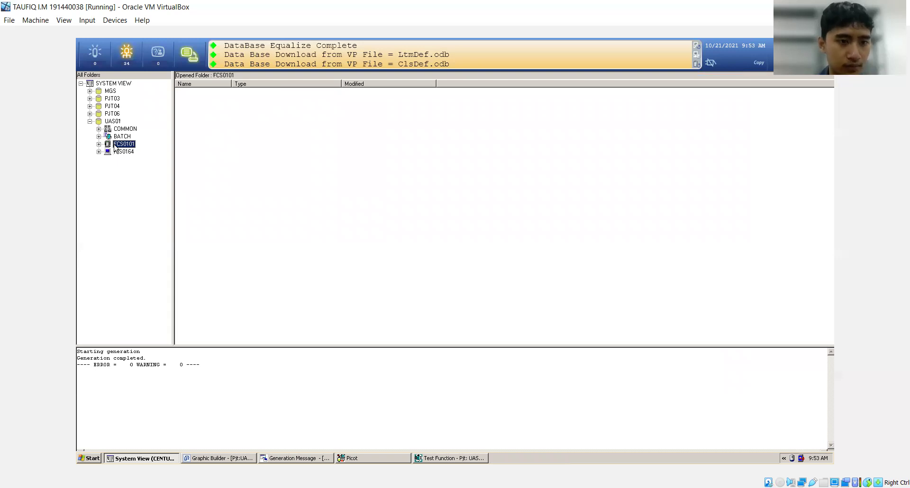
pyautogui.rightClick(115, 148)
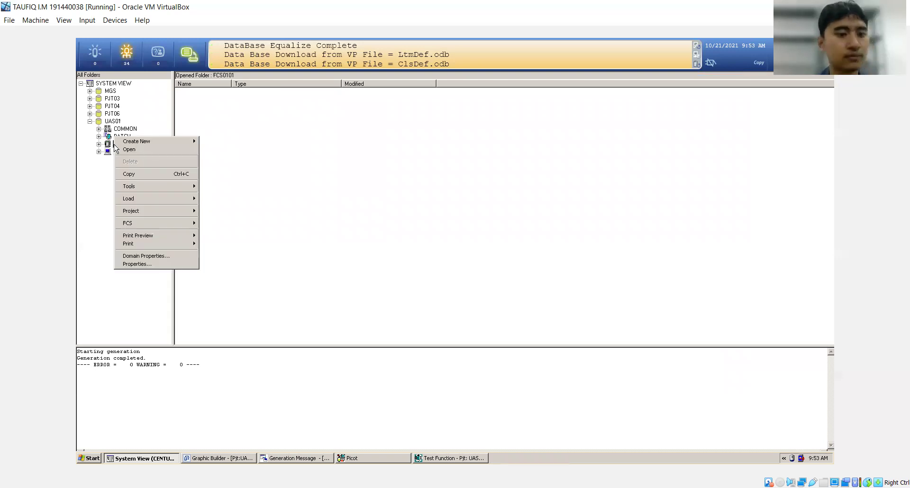
pyautogui.click(155, 224)
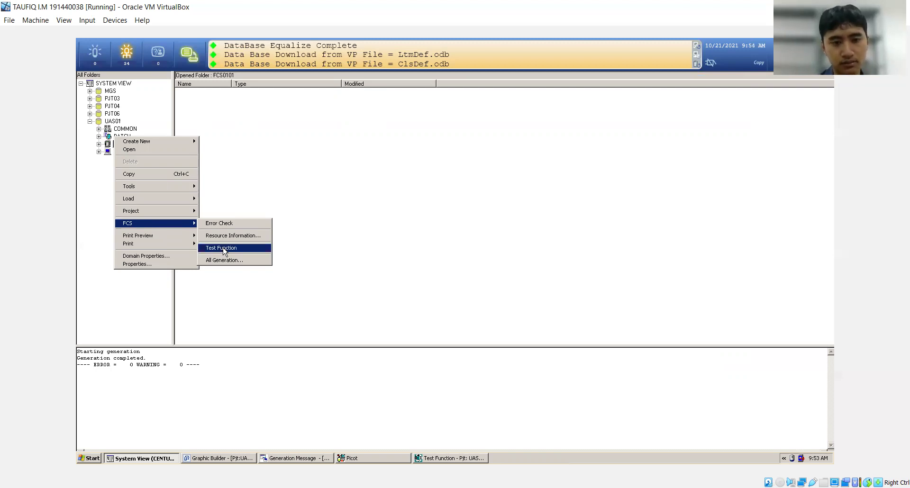
pyautogui.click(224, 251)
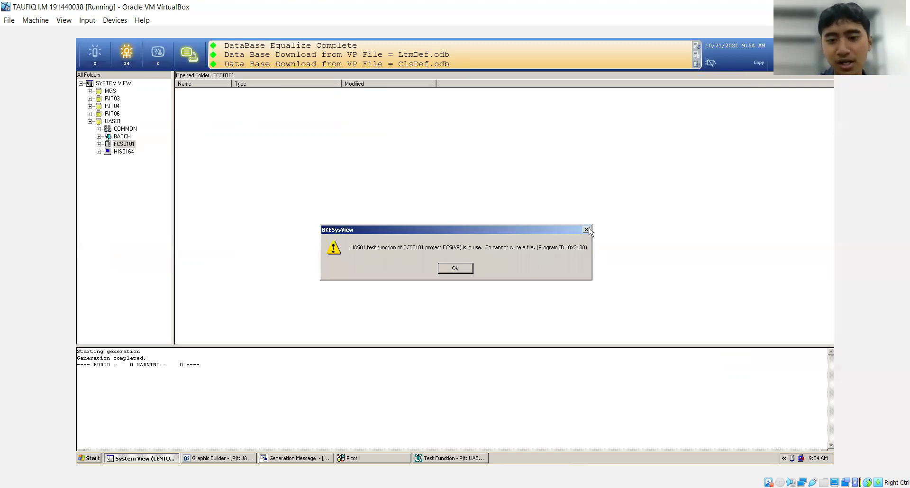
pyautogui.click(455, 268)
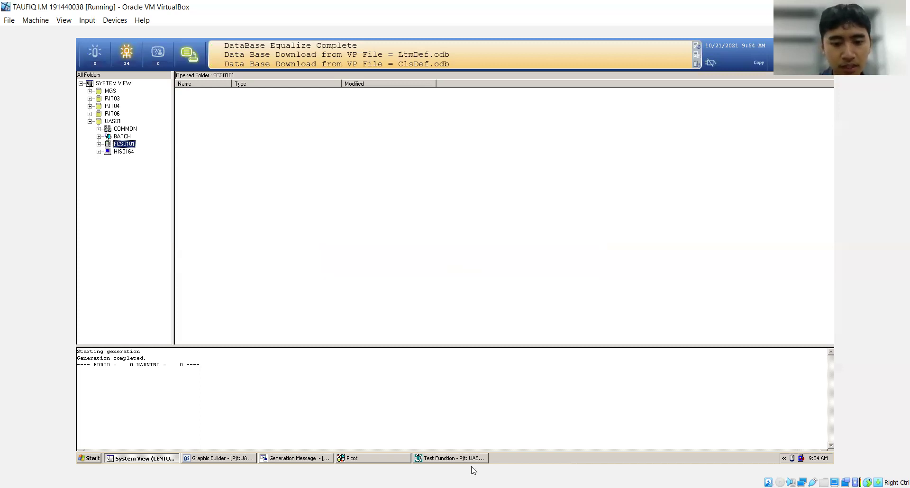
# Step: Open wiring file DR0001.wrs in the Wiring editor of the running Test Function and save it
pyautogui.click(462, 458)
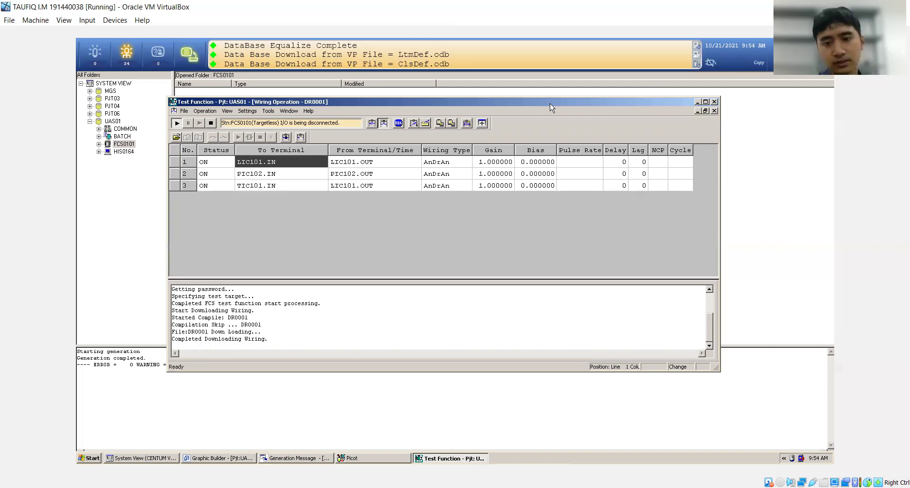
pyautogui.click(267, 111)
pyautogui.click(266, 121)
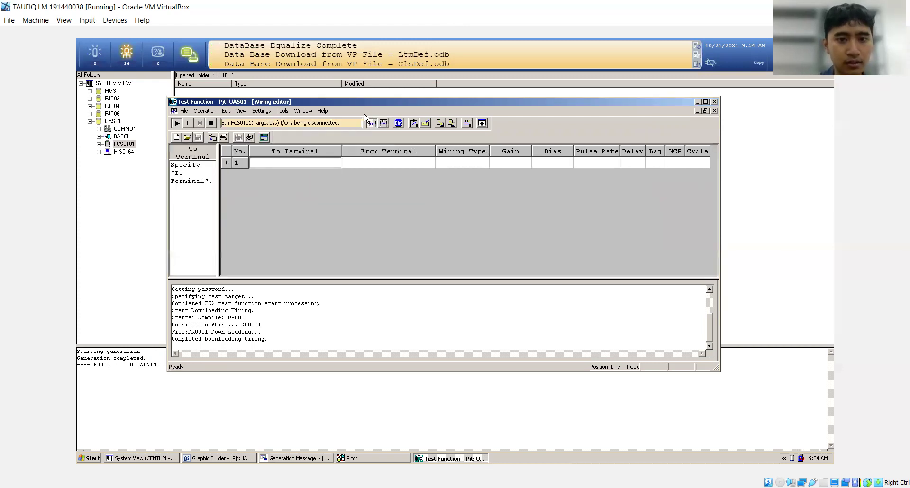
pyautogui.click(188, 138)
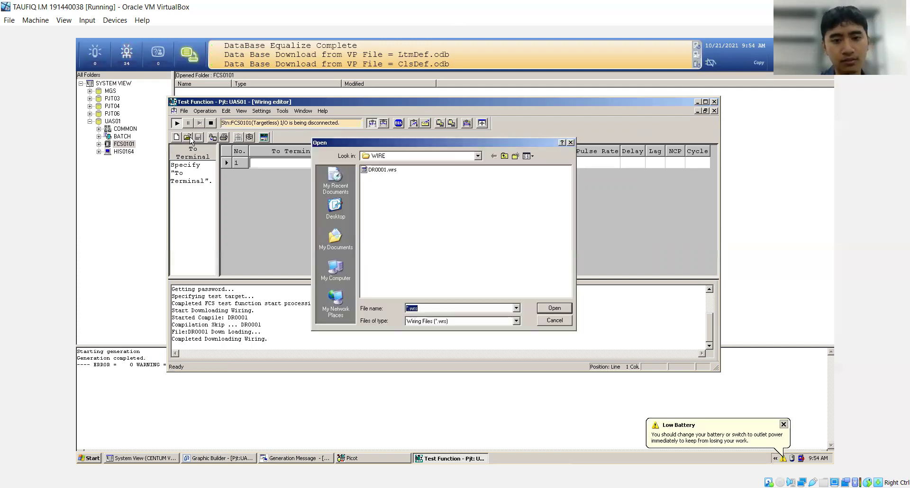
pyautogui.click(379, 170)
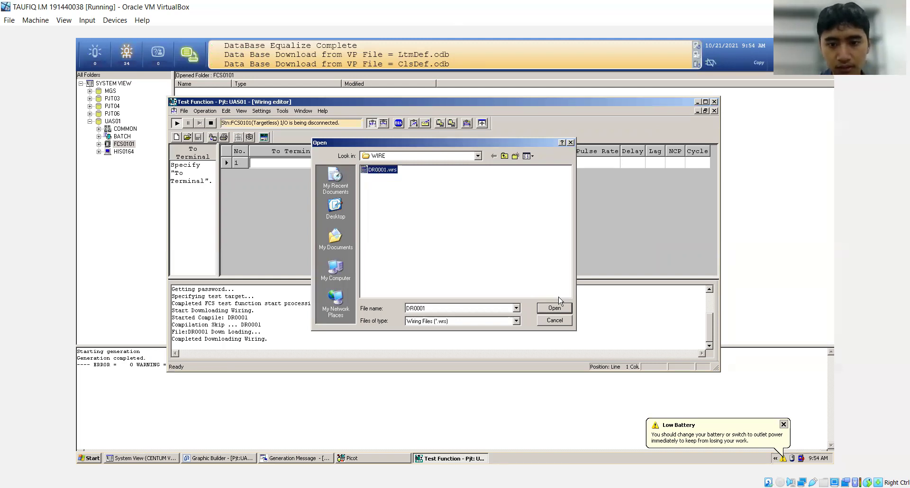
pyautogui.click(553, 308)
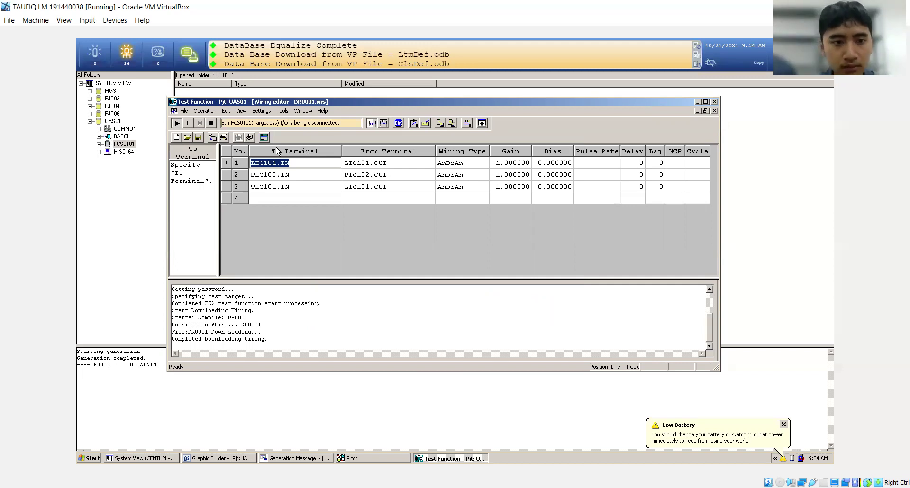
pyautogui.click(199, 138)
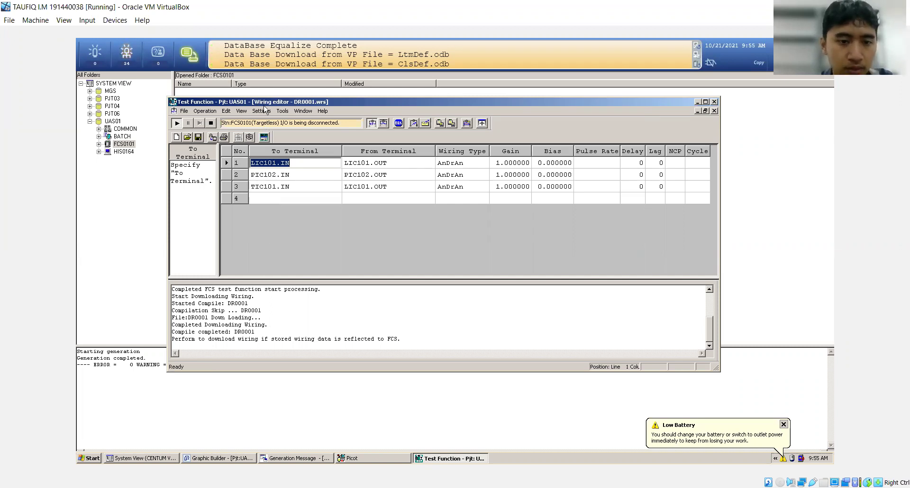
# Step: Display the DR0001 wiring in Wiring Operation, and minimize the Test Function without exiting it
pyautogui.click(281, 111)
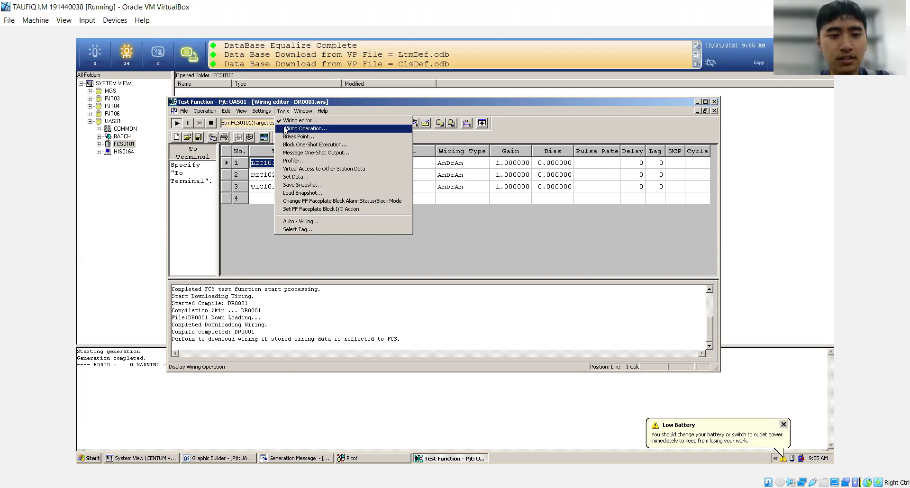
pyautogui.click(286, 128)
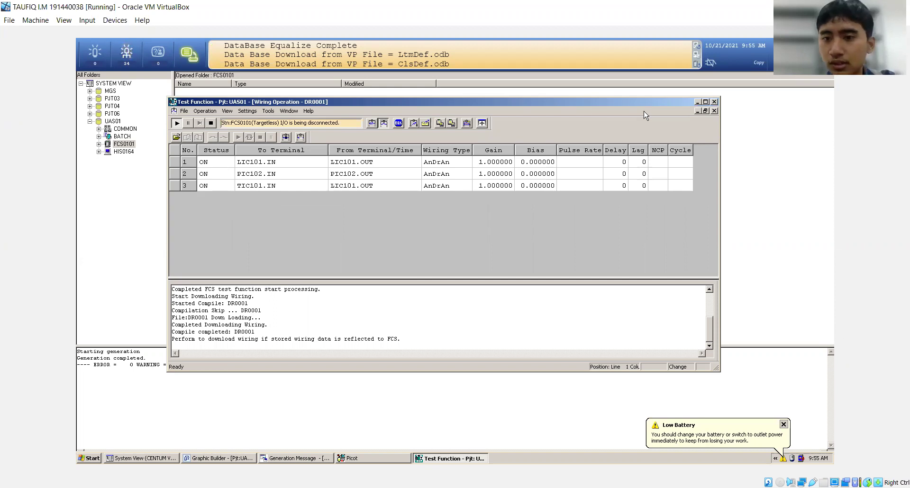
pyautogui.click(713, 102)
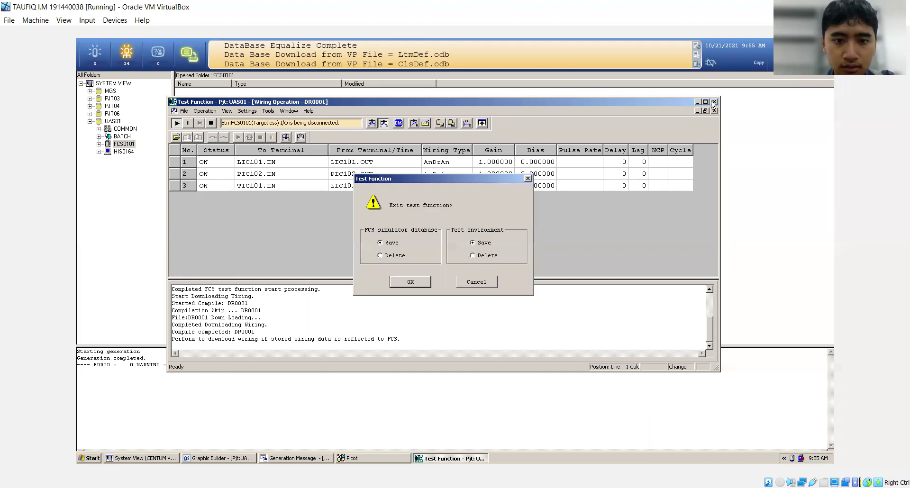
pyautogui.click(467, 285)
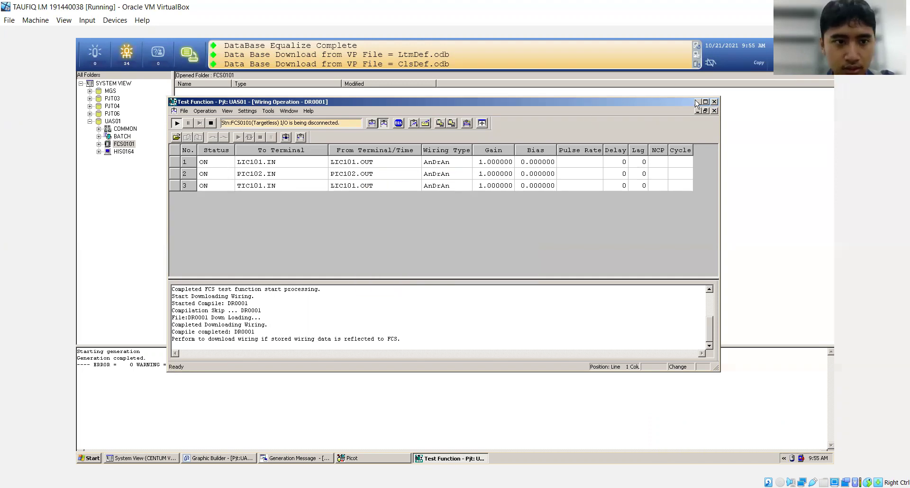
pyautogui.click(696, 103)
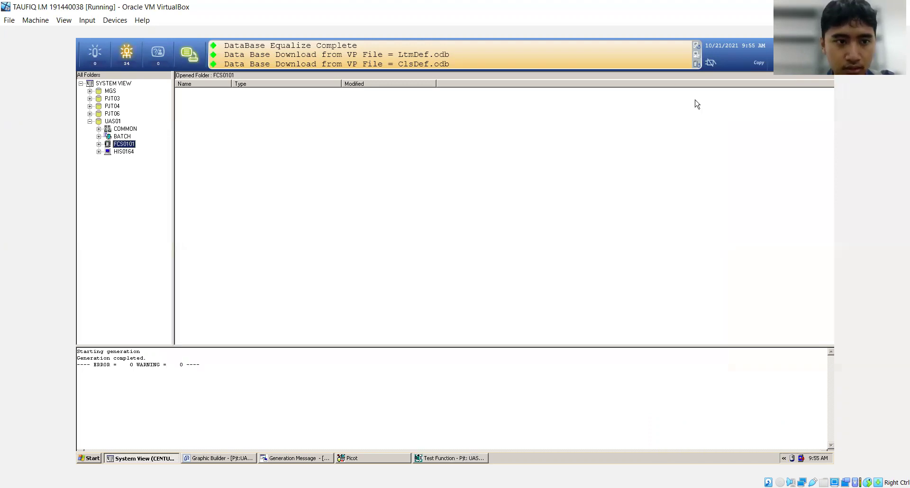
pyautogui.click(428, 458)
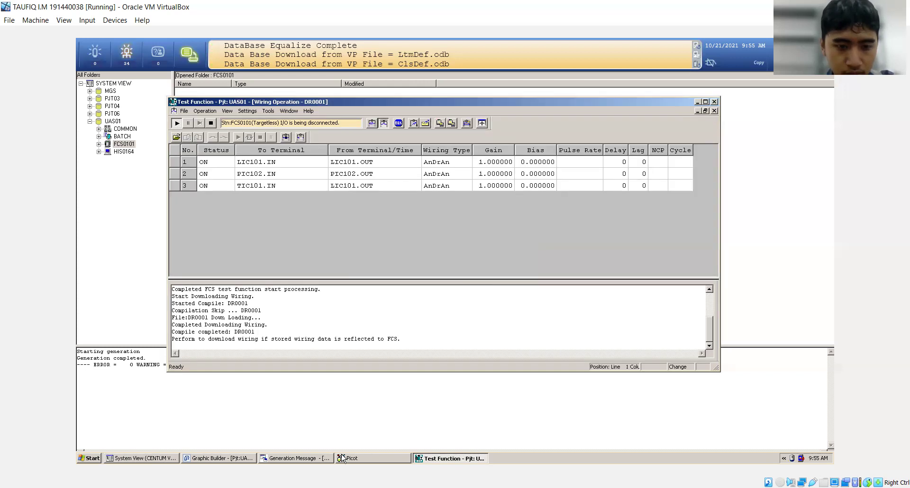
pyautogui.click(342, 458)
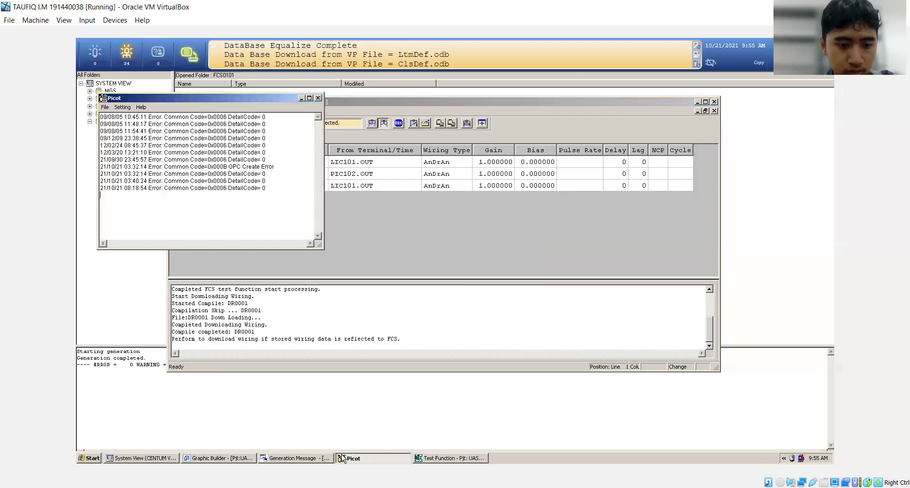
pyautogui.click(256, 458)
pyautogui.click(245, 459)
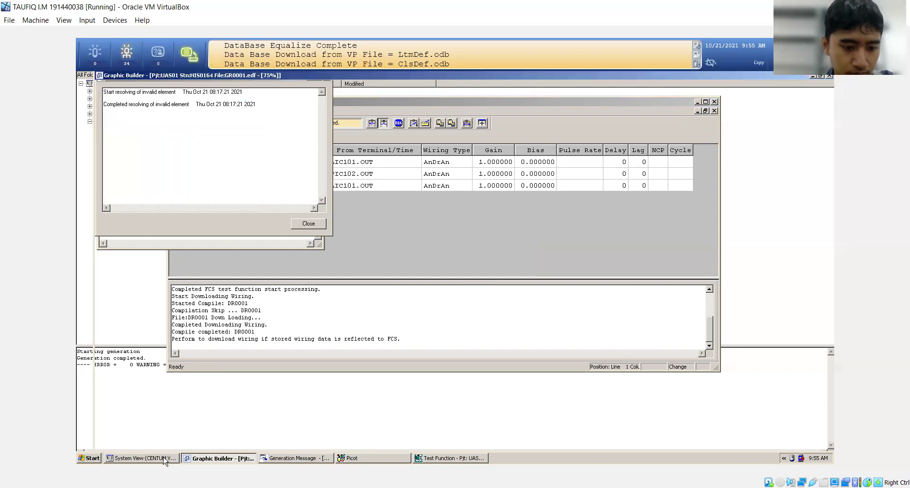
pyautogui.click(164, 460)
pyautogui.click(201, 459)
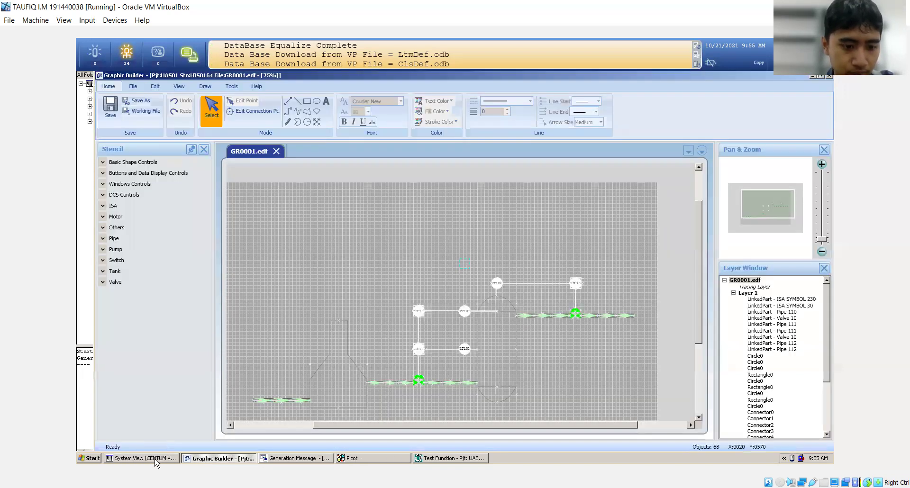
pyautogui.click(156, 462)
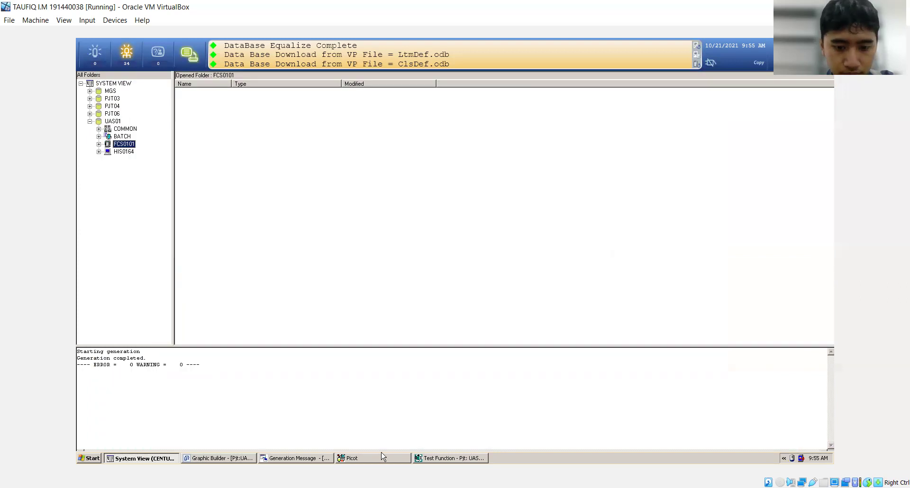
# Step: Exit the UAS01 test function, saving both the FCS simulator database and the test environment
pyautogui.click(427, 459)
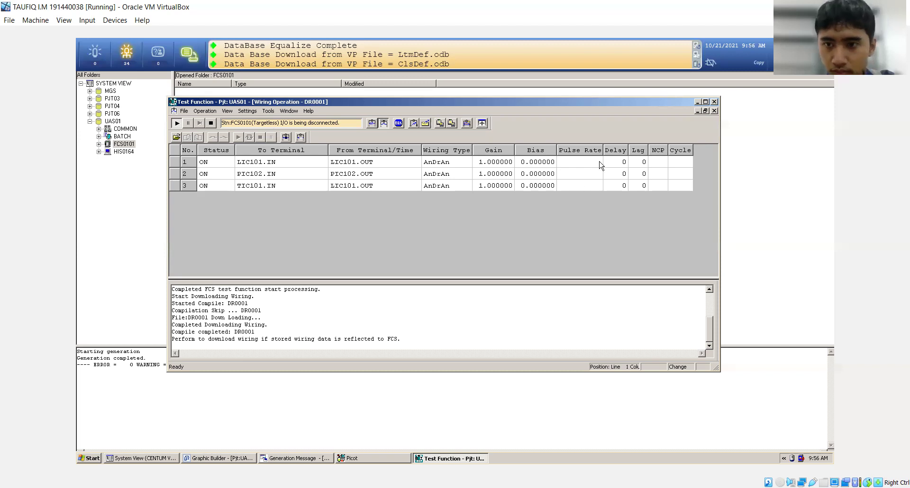
pyautogui.click(714, 102)
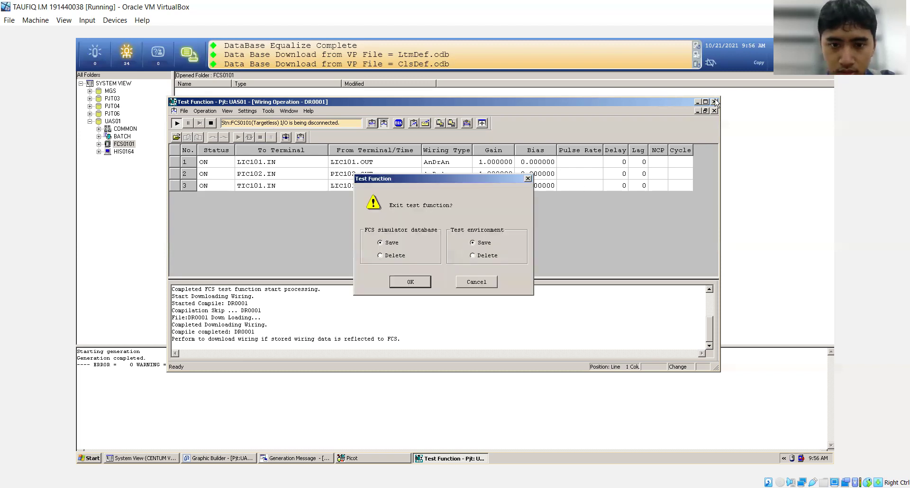
pyautogui.click(416, 285)
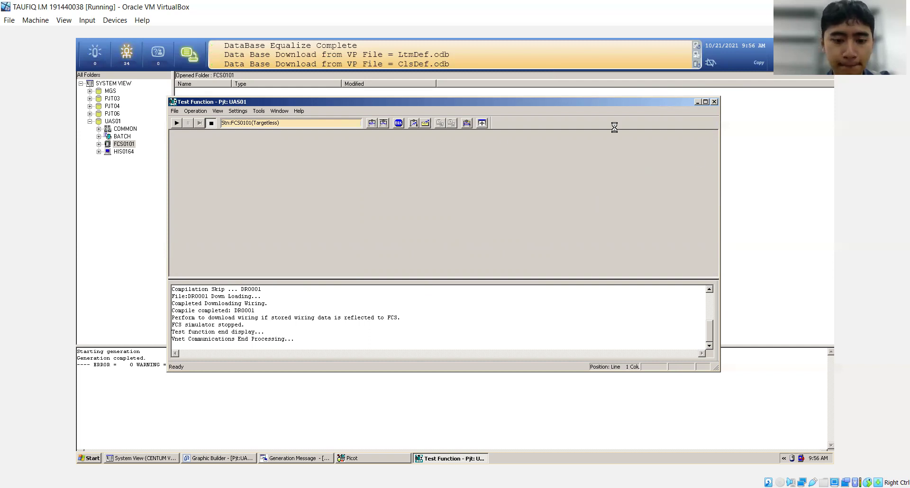
# Step: Close the Generation Message window of FCS0101 and return to the Test Function window
pyautogui.click(293, 459)
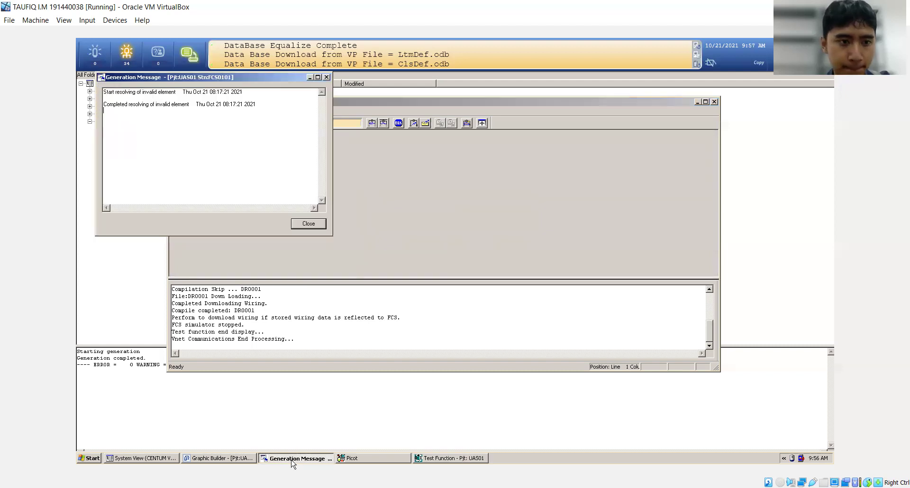
pyautogui.click(309, 225)
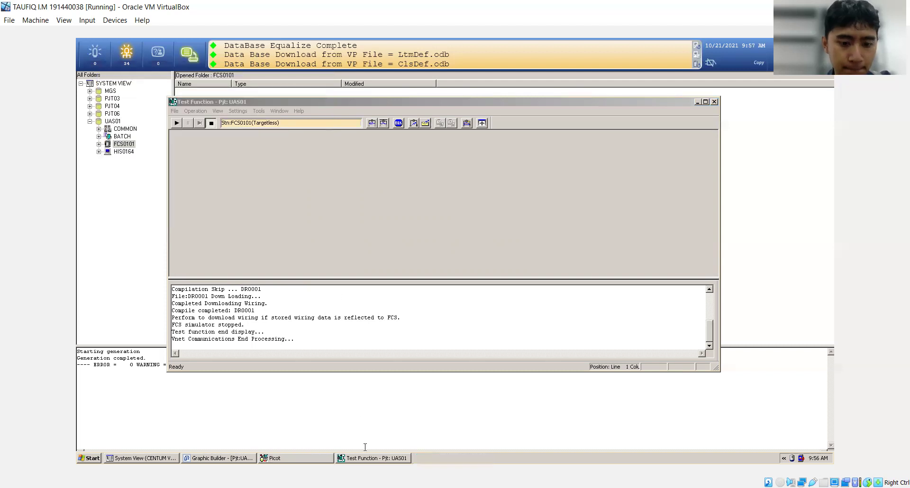
pyautogui.click(369, 462)
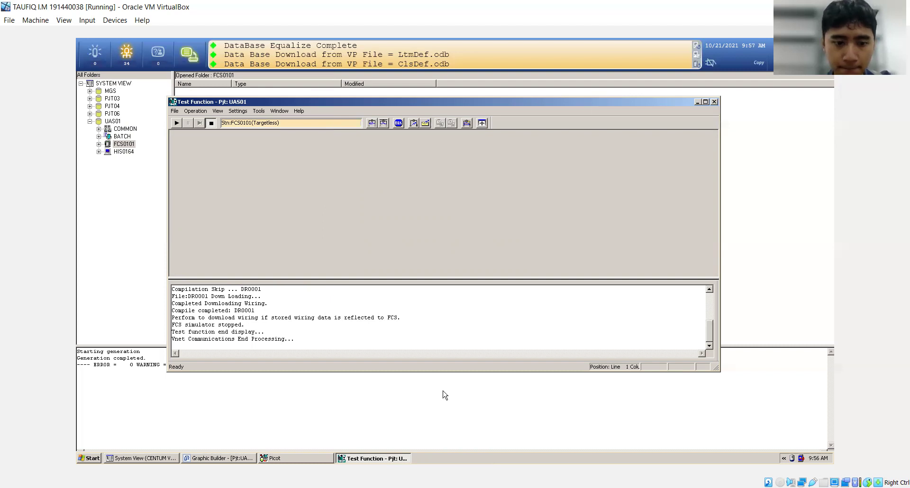
# Step: Minimize the Graphic Builder and Picot windows to return to System View
pyautogui.click(291, 460)
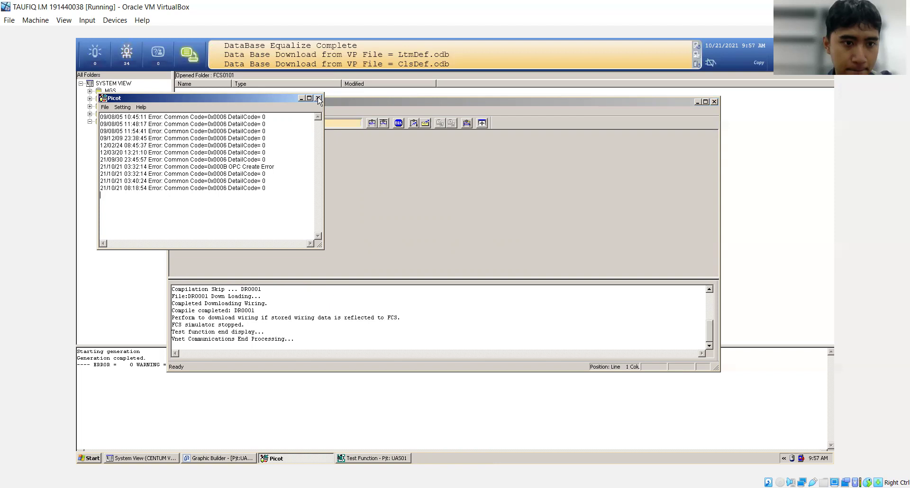
pyautogui.click(304, 101)
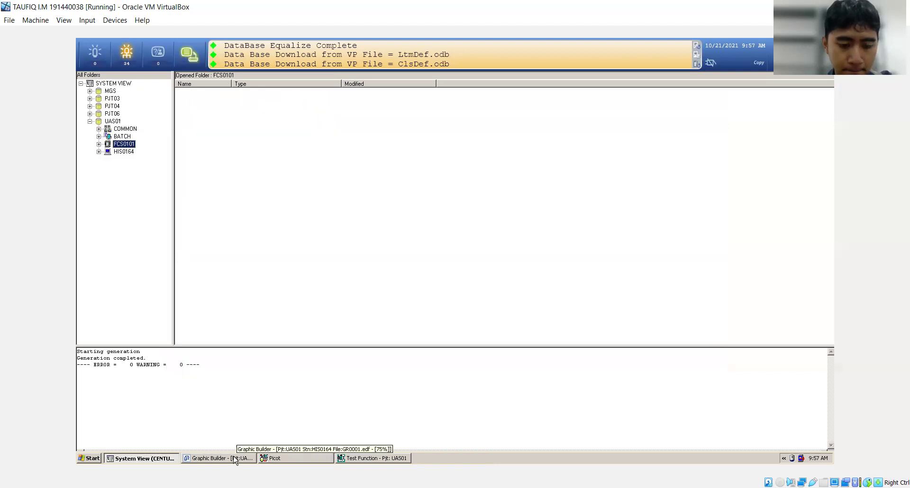
pyautogui.click(268, 459)
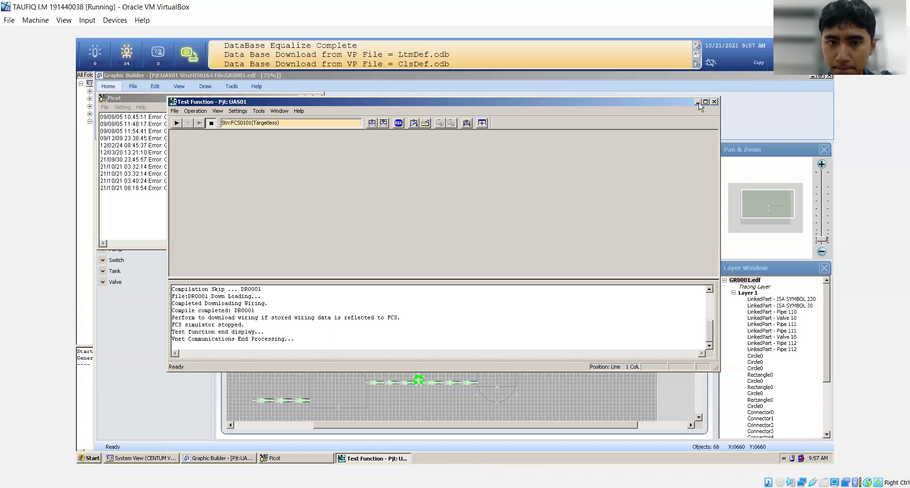
pyautogui.click(721, 85)
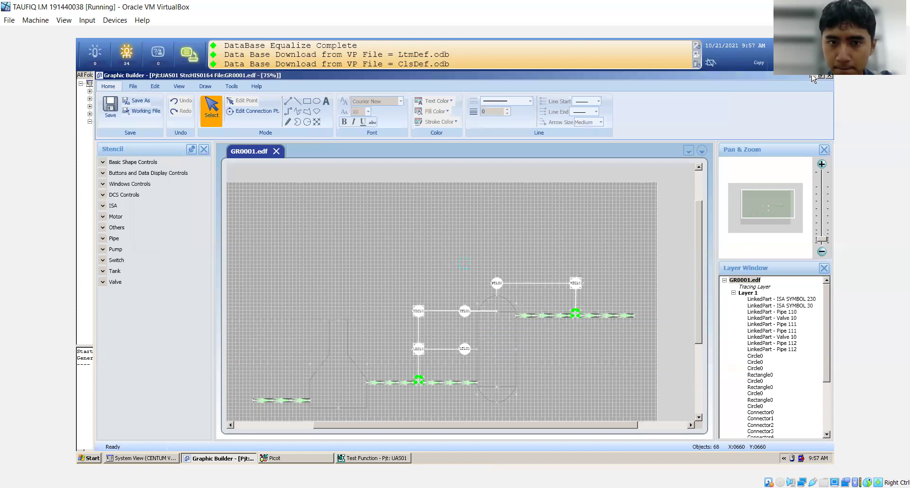
pyautogui.click(812, 77)
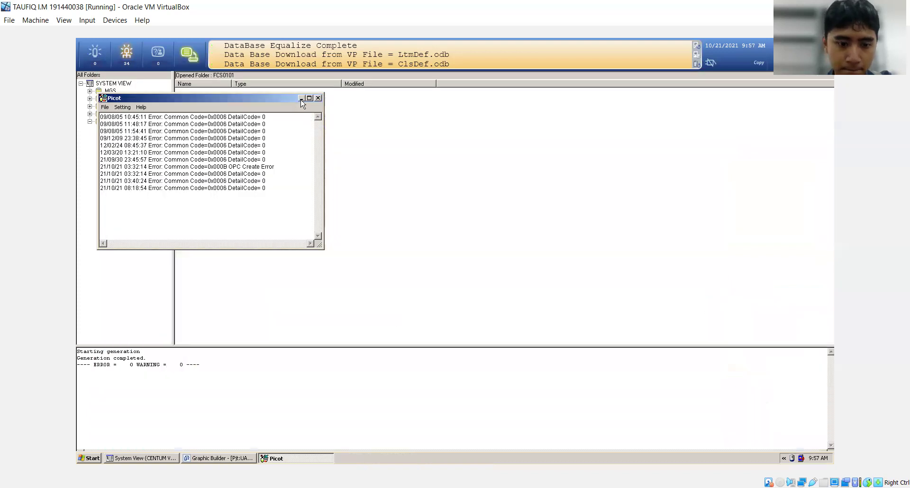
pyautogui.click(301, 99)
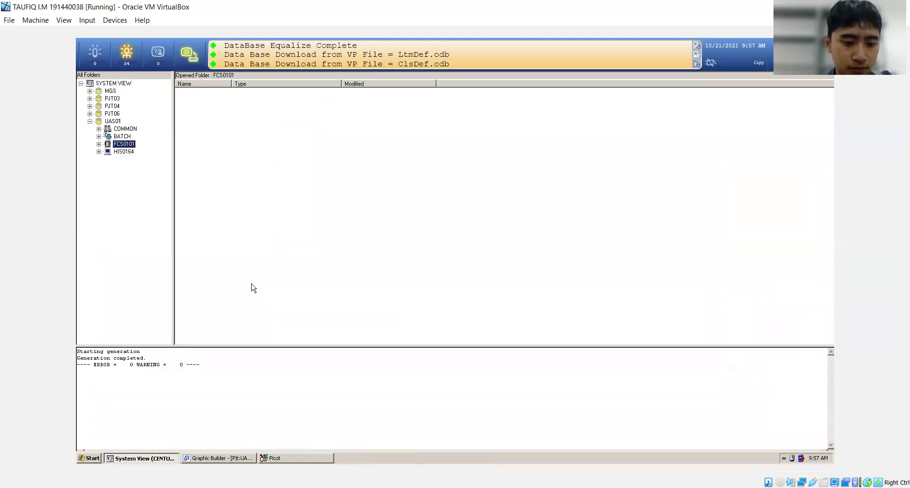
pyautogui.click(148, 459)
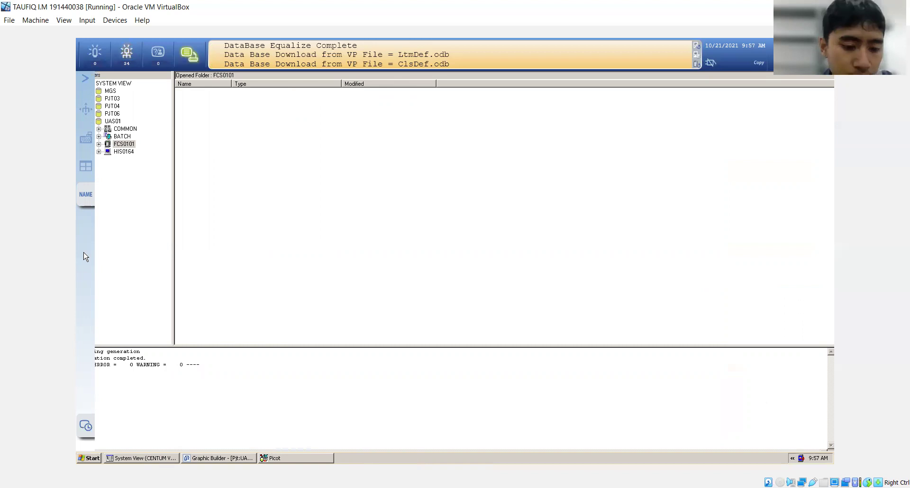
pyautogui.click(275, 458)
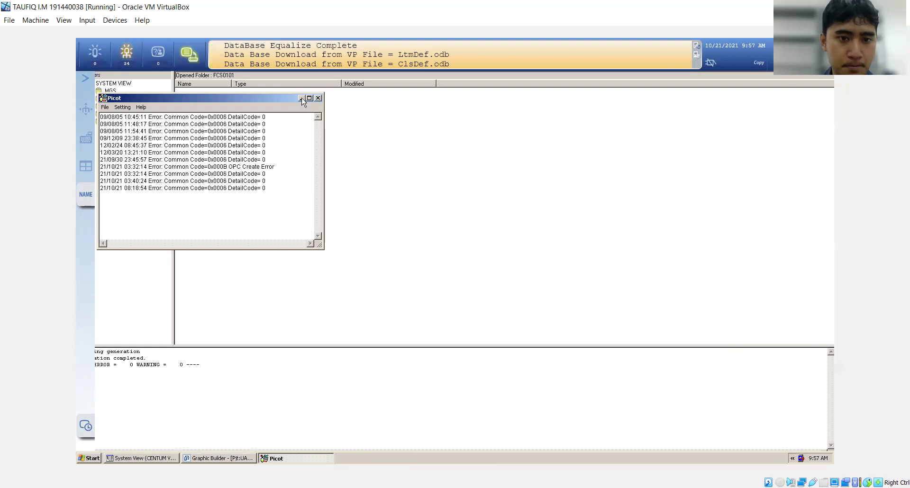
pyautogui.click(221, 459)
pyautogui.click(275, 459)
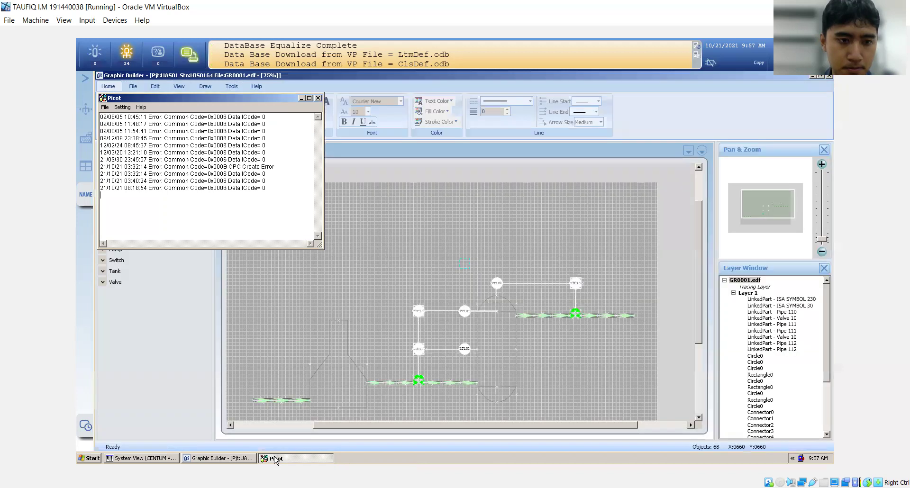
pyautogui.click(275, 459)
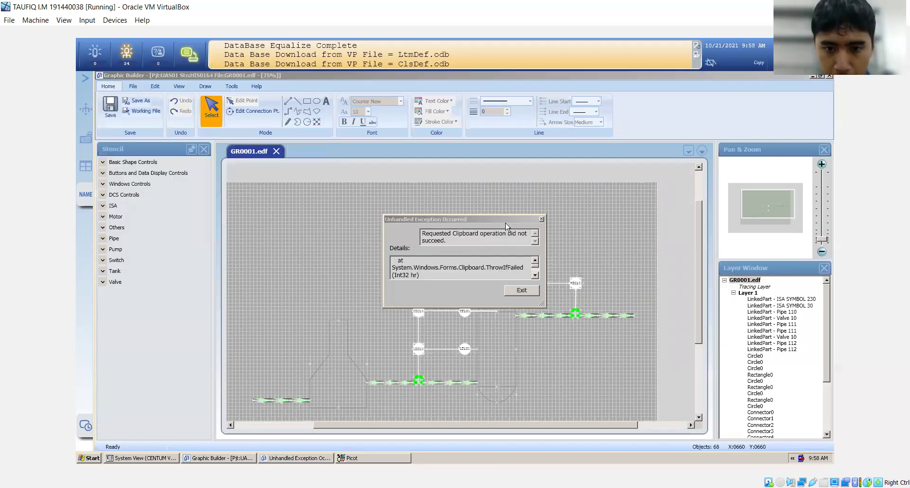
# Step: Try to exit the Unhandled Exception Occurred dialog of Graphic Builder, and switch back to System View
pyautogui.click(532, 294)
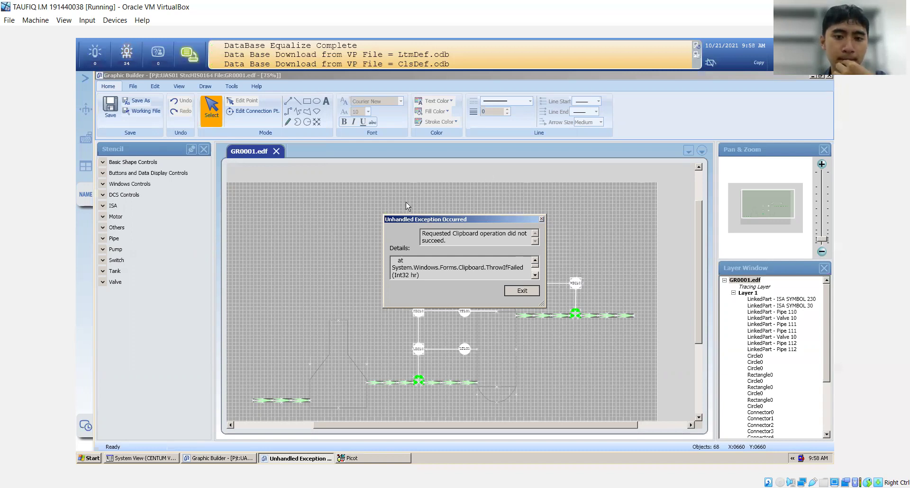
pyautogui.click(521, 290)
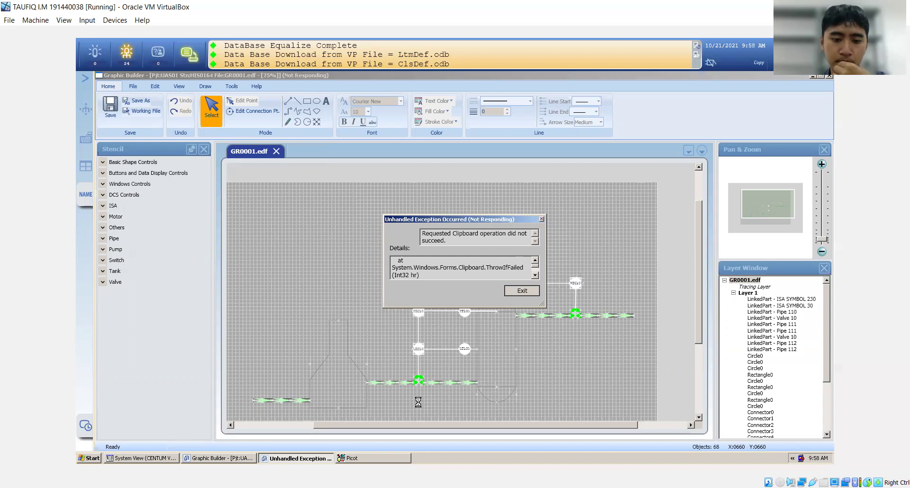
pyautogui.click(372, 459)
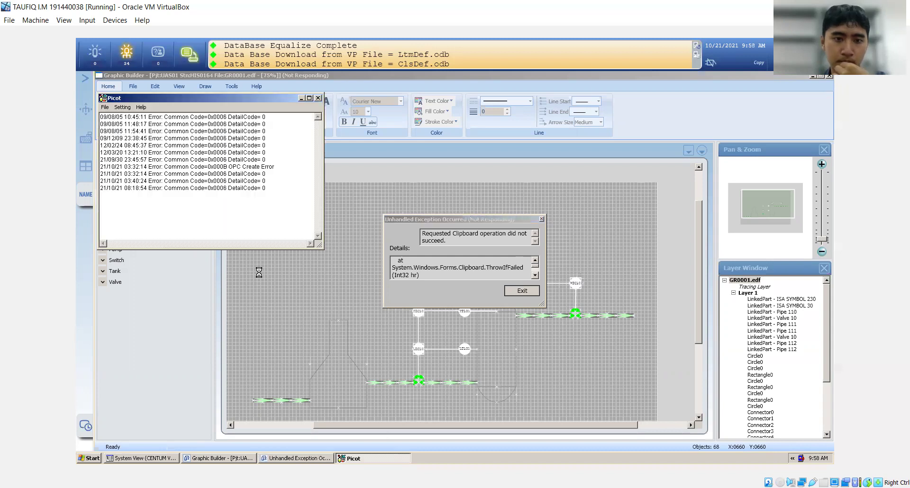
pyautogui.click(300, 99)
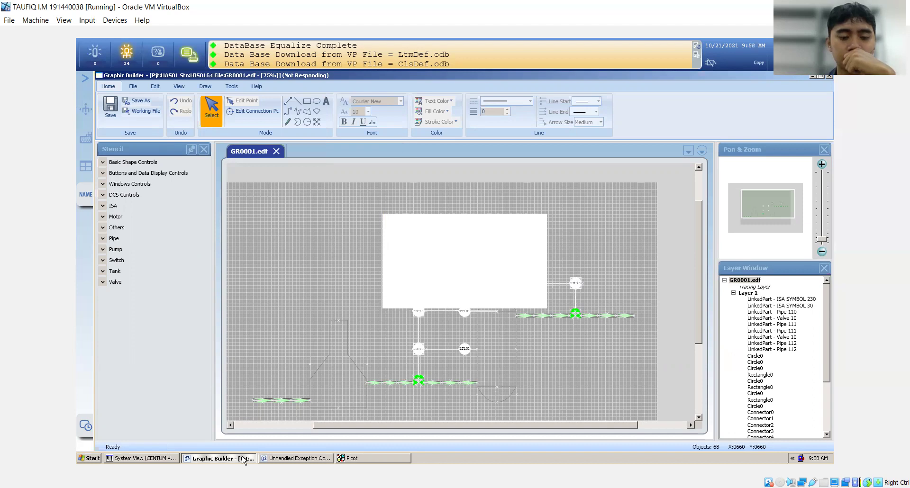
pyautogui.click(159, 462)
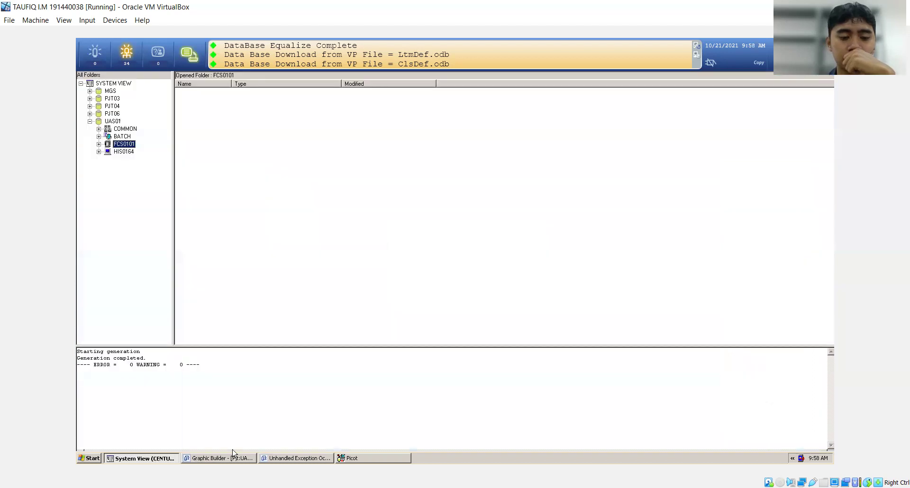
pyautogui.click(349, 459)
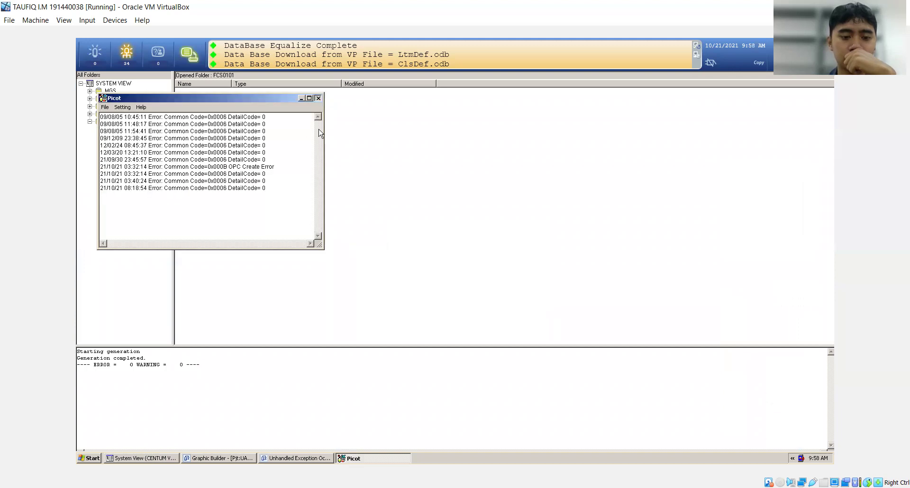
# Step: Force the unresponsive Unhandled Exception Occurred program to end, and close the hung Graphic Builder window
pyautogui.click(309, 460)
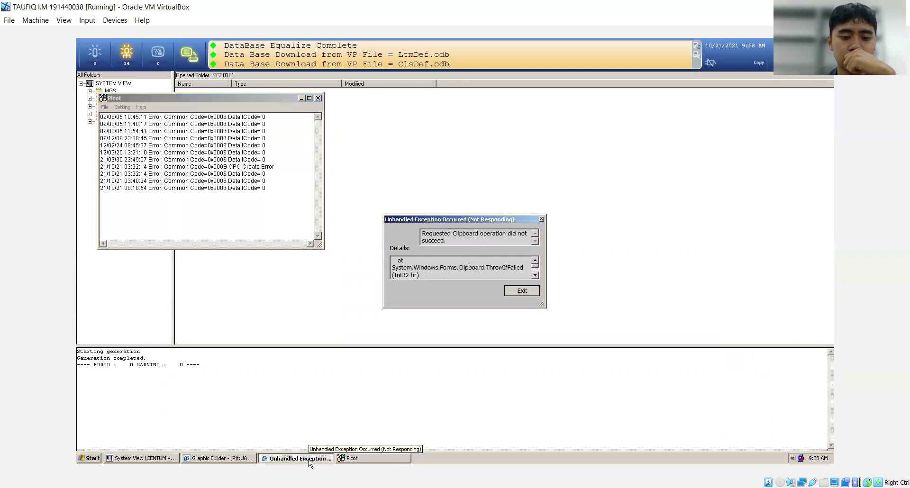
pyautogui.rightClick(309, 463)
pyautogui.click(317, 454)
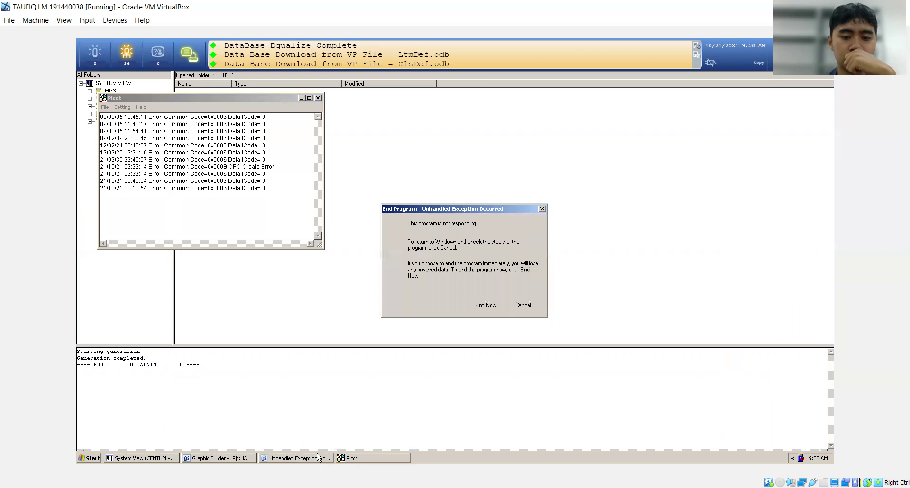
pyautogui.click(485, 305)
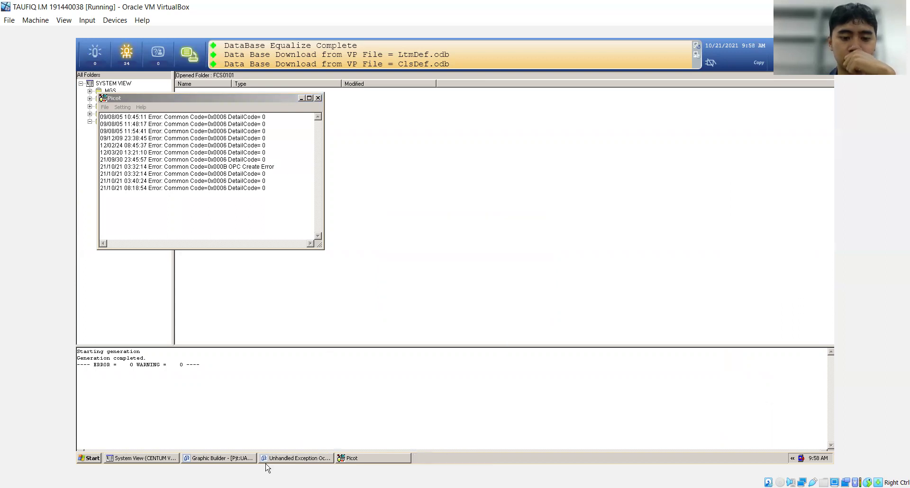
pyautogui.rightClick(220, 456)
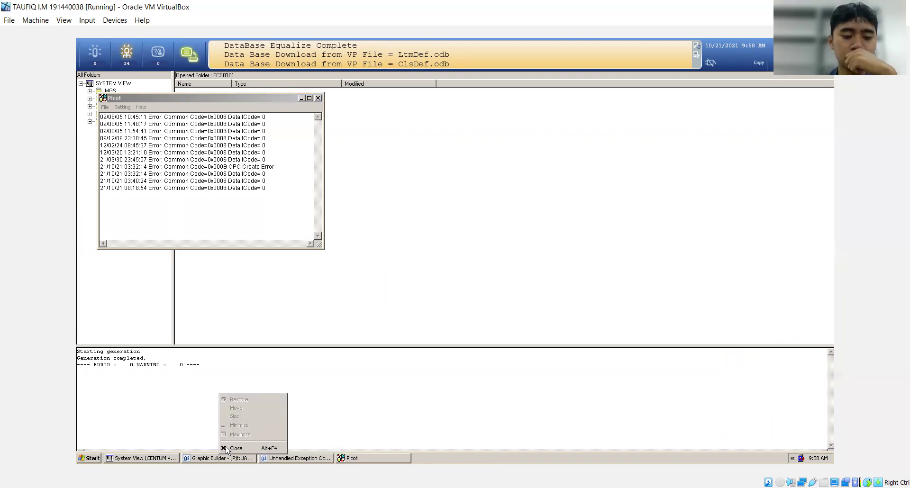
pyautogui.click(227, 448)
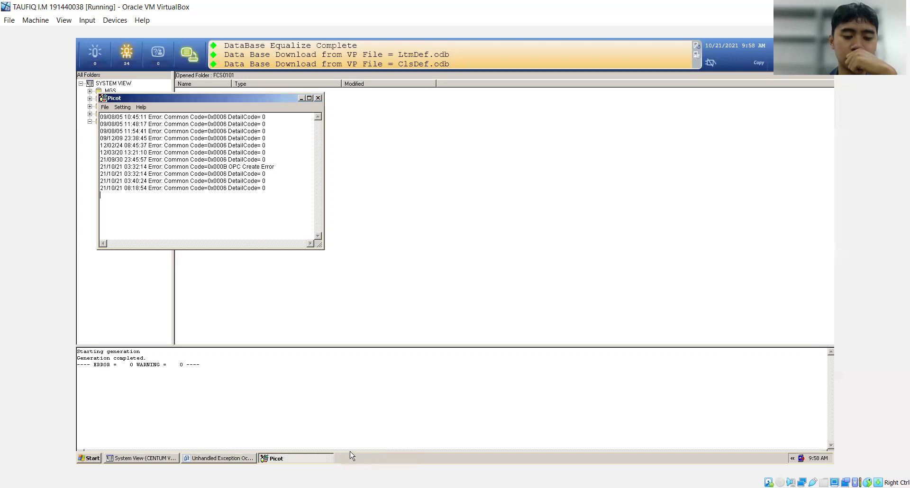
pyautogui.rightClick(227, 459)
pyautogui.press('Escape')
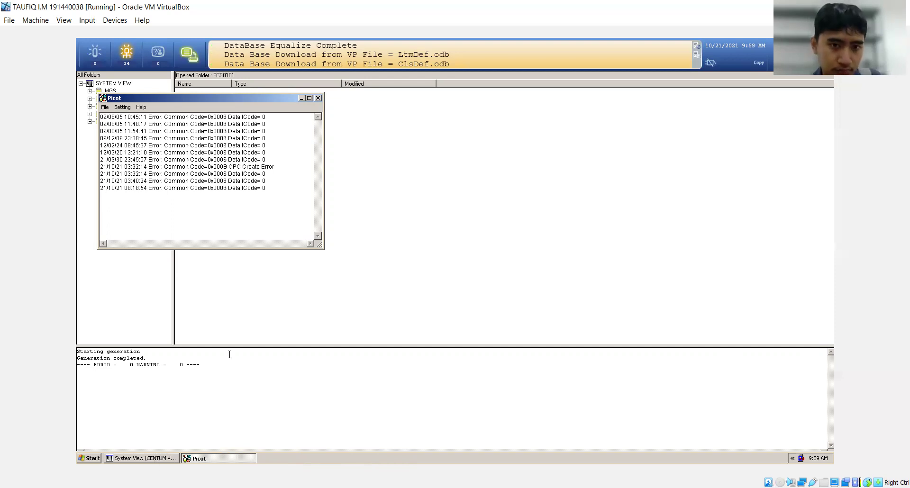
# Step: Minimize the Picot window so the UAS01 project tree is accessible
pyautogui.click(360, 174)
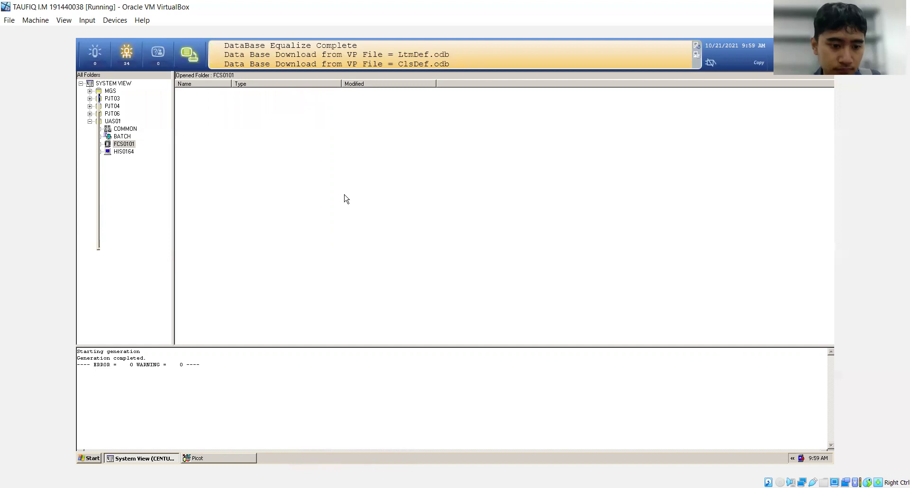
pyautogui.rightClick(211, 455)
pyautogui.click(219, 450)
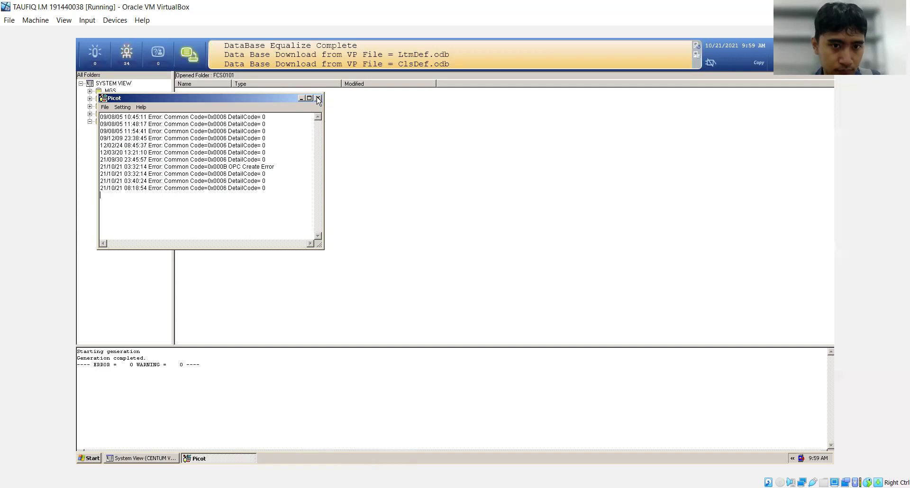
pyautogui.click(301, 99)
pyautogui.click(148, 154)
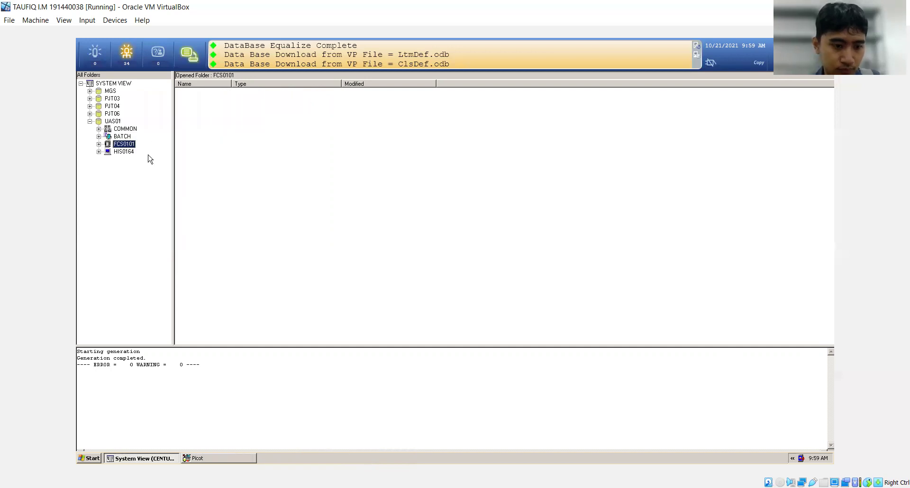
# Step: Try to launch the test function for FCS0101 in UAS01, and dismiss the resulting message
pyautogui.rightClick(122, 147)
pyautogui.moveTo(166, 224)
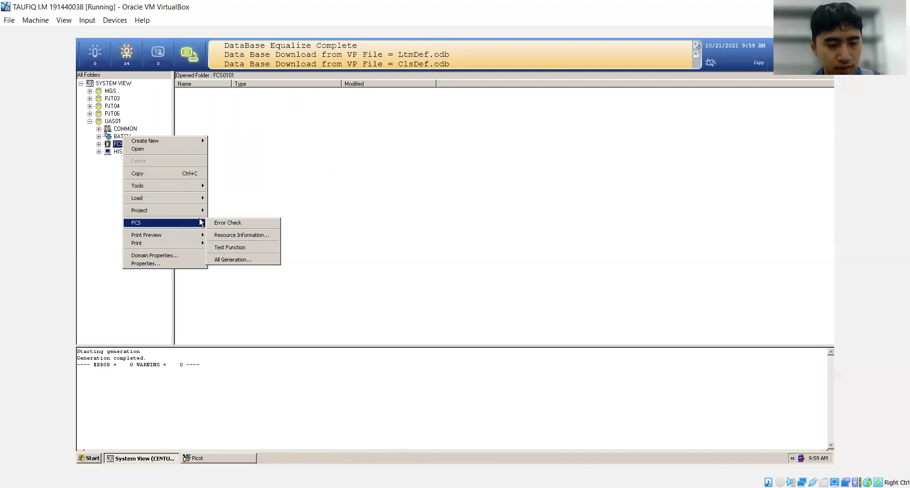
pyautogui.click(237, 252)
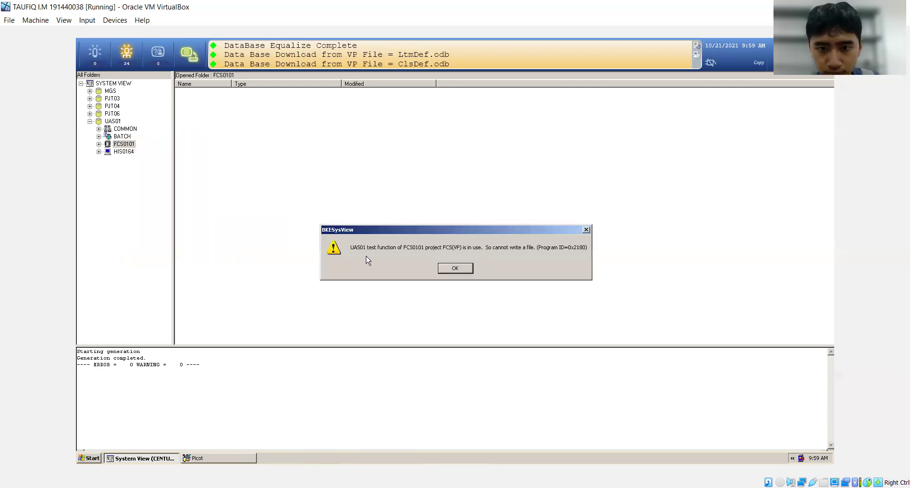
pyautogui.click(464, 273)
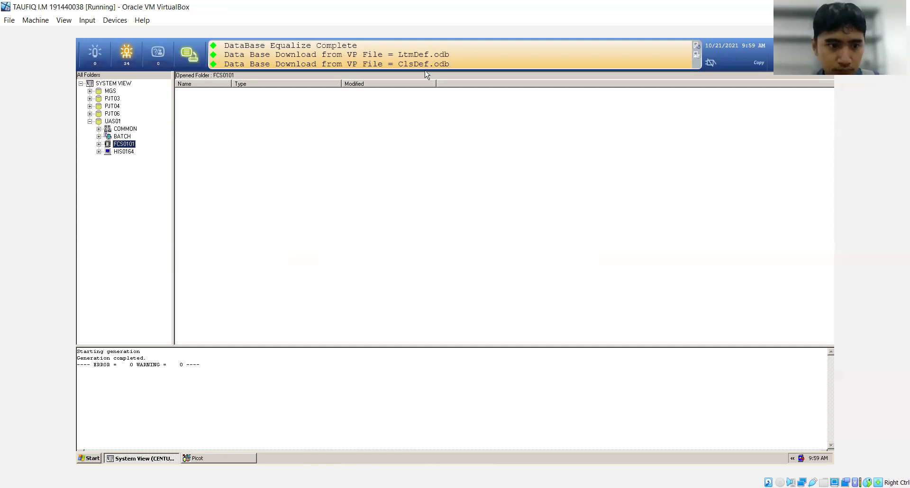
# Step: Minimize Picot and close the virtual machine with the option to power off the machine
pyautogui.click(206, 459)
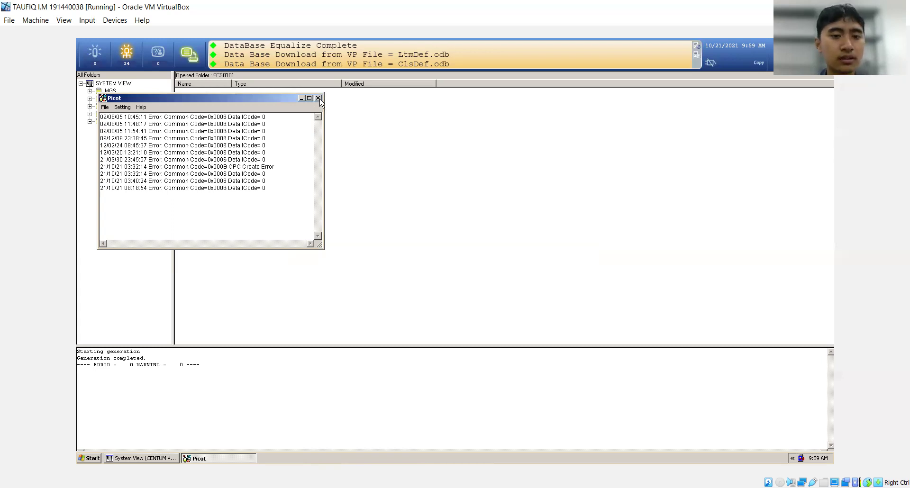
pyautogui.click(301, 99)
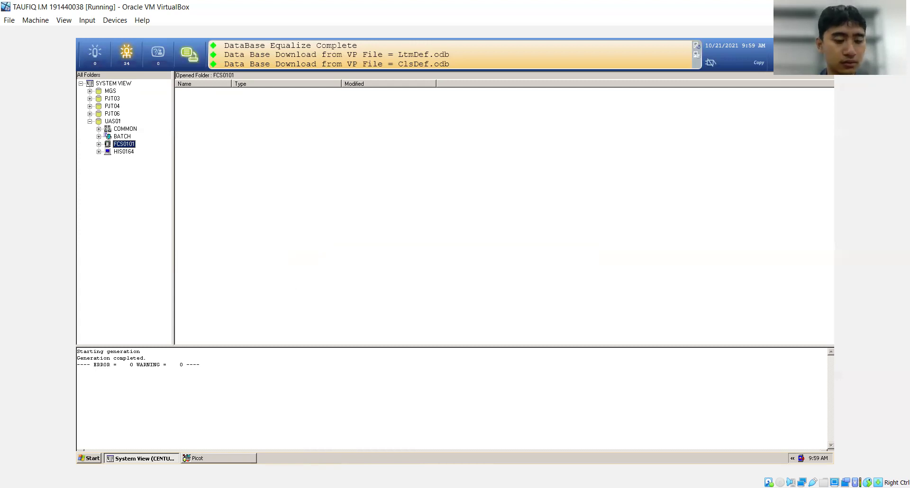
pyautogui.click(92, 458)
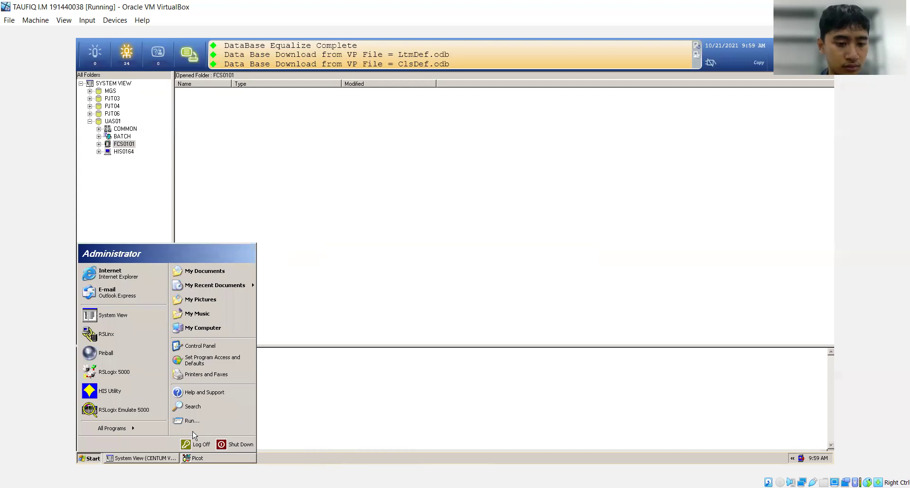
pyautogui.click(289, 313)
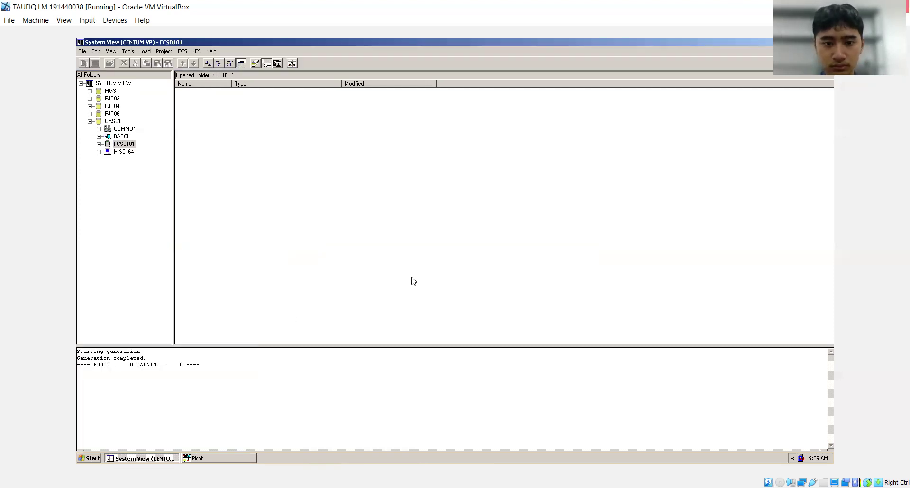
pyautogui.hotkey('ctrl', 'q')
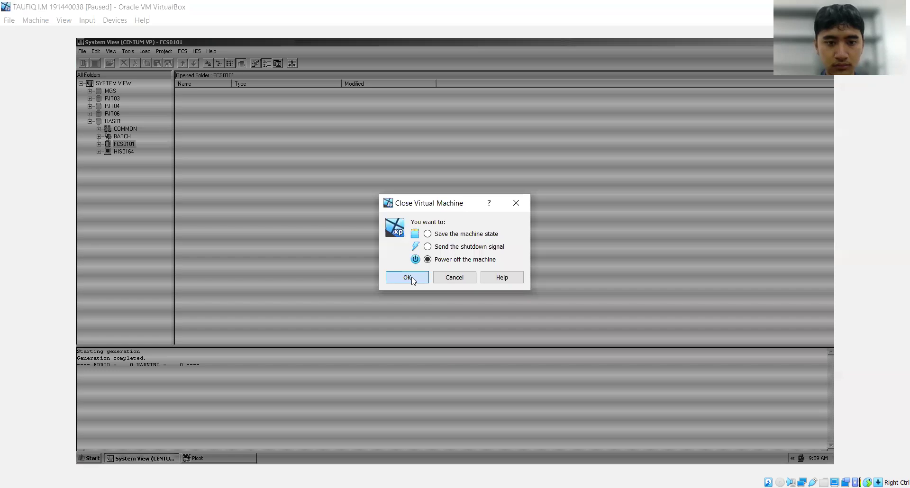
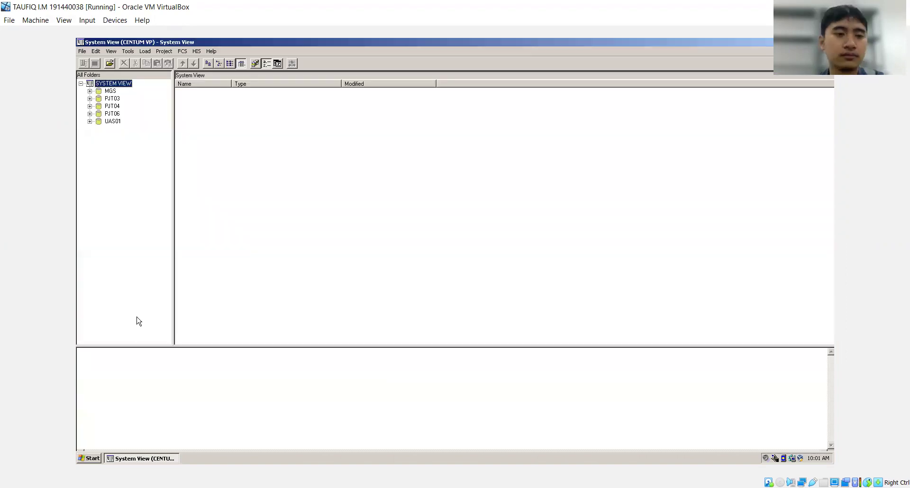
# Step: Delete the PJT06 project from the system tree and confirm the deletion
pyautogui.click(112, 122)
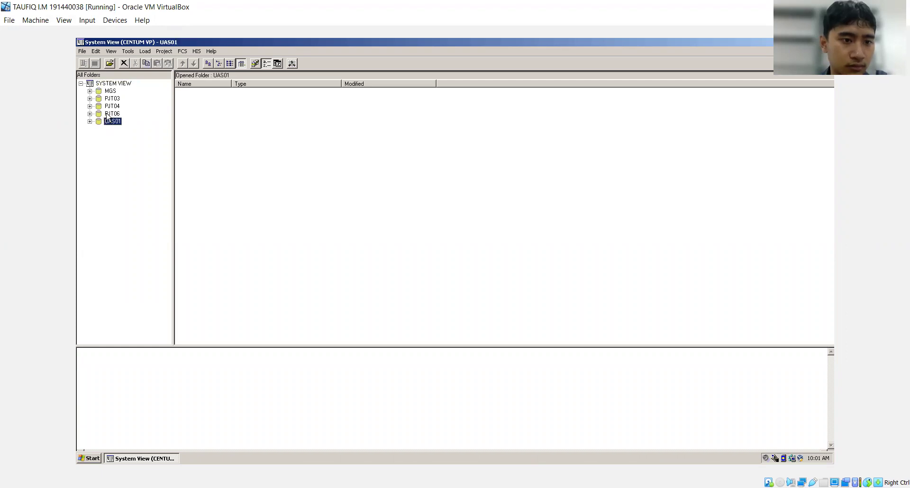
pyautogui.click(107, 115)
pyautogui.press('Delete')
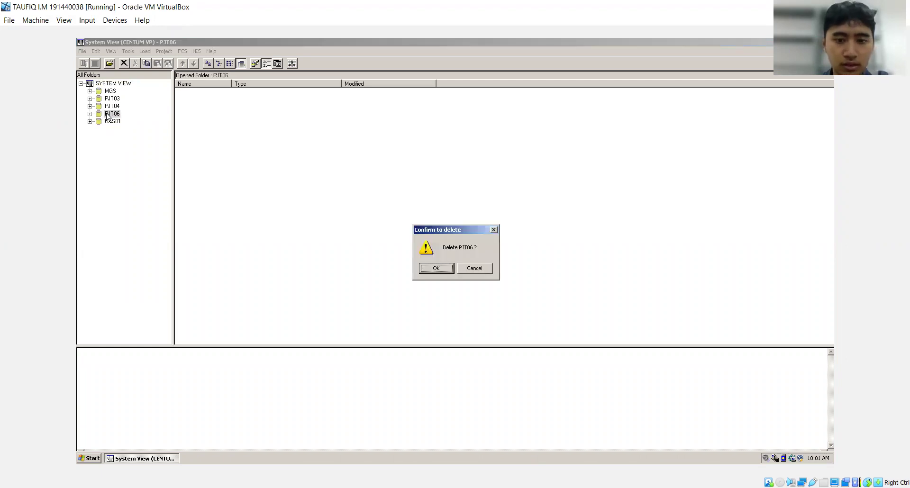
pyautogui.click(427, 268)
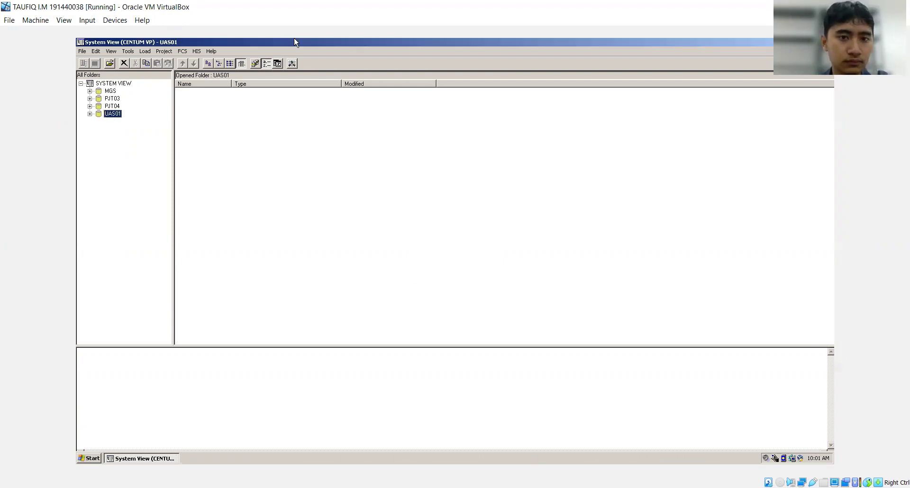
# Step: Start the test function for FCS0101 in UAS01 on HIS station HIS0164 without connecting to other PCs, and dismiss the low disk space notification
pyautogui.moveTo(110, 114); pyautogui.dragTo(109, 112)
pyautogui.doubleClick(109, 115)
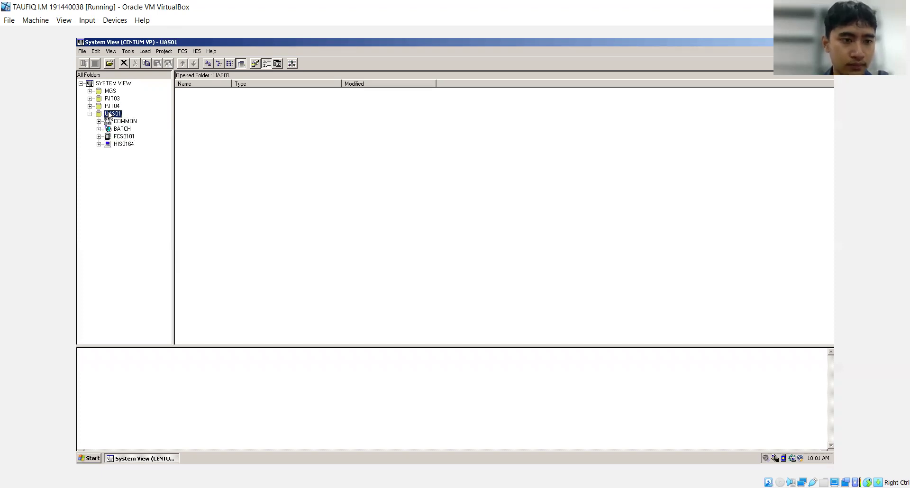
pyautogui.rightClick(115, 138)
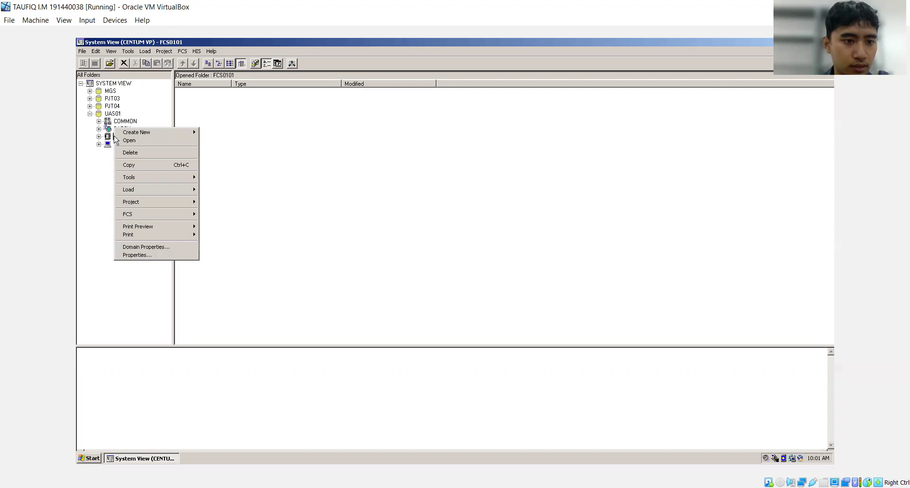
pyautogui.moveTo(166, 214)
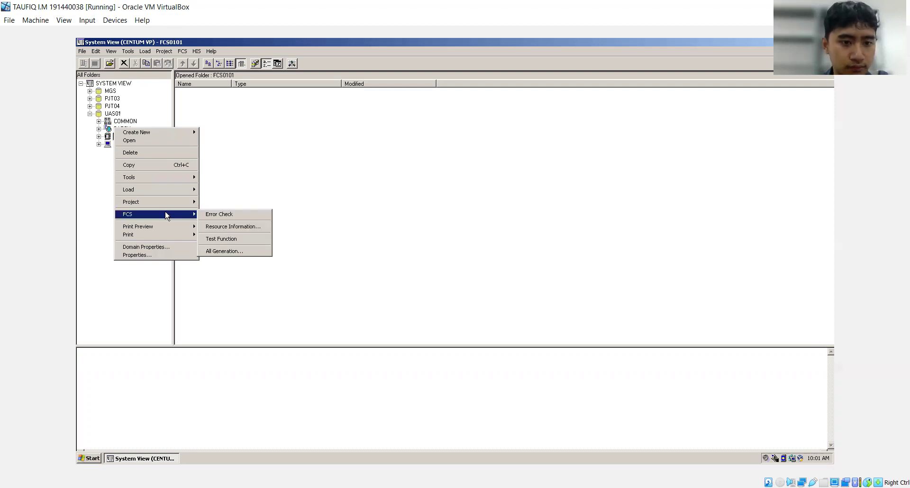
pyautogui.click(226, 240)
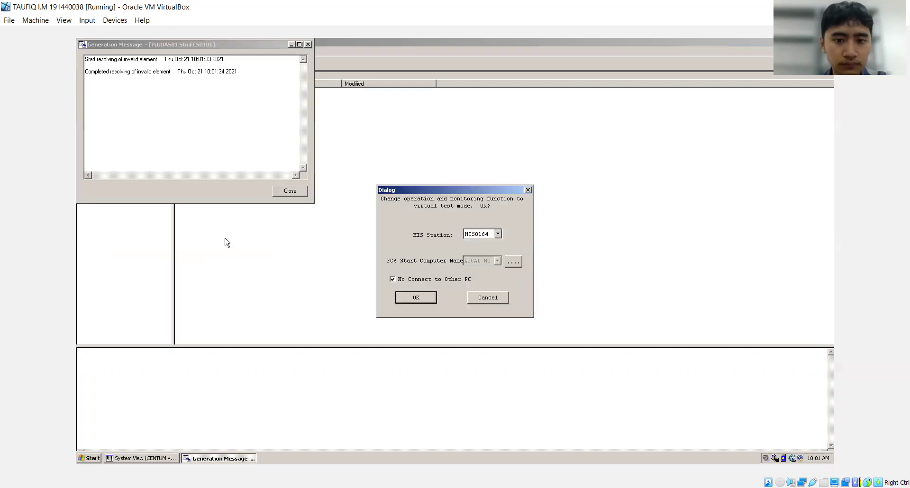
pyautogui.click(414, 299)
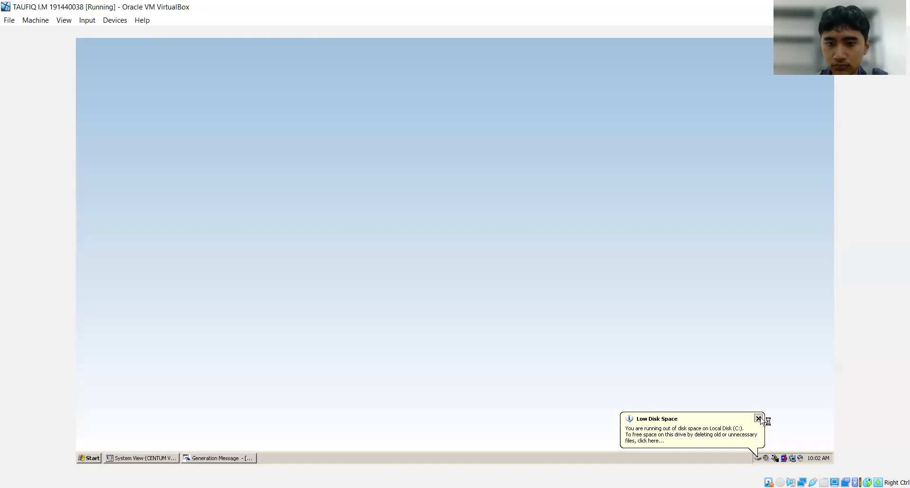
pyautogui.click(758, 418)
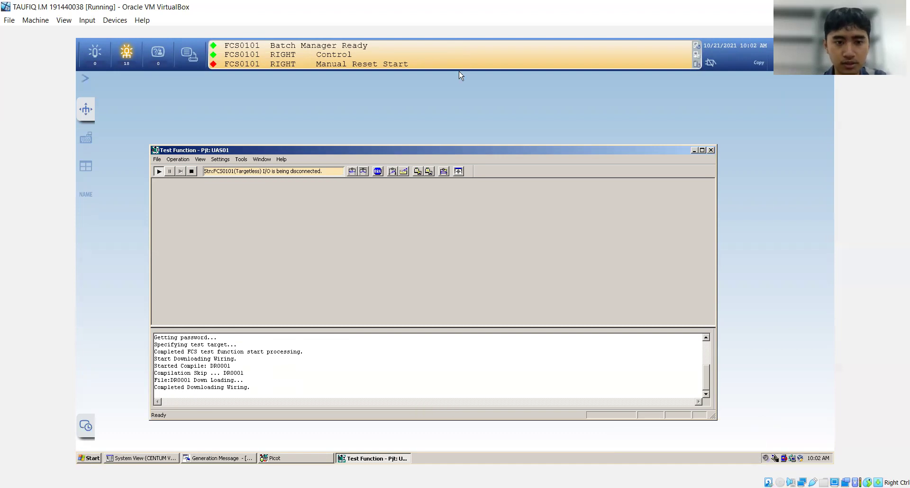
# Step: Open the Wiring editor in the Test Function window and load the wiring file DR0001.wrs
pyautogui.moveTo(401, 151); pyautogui.dragTo(413, 102)
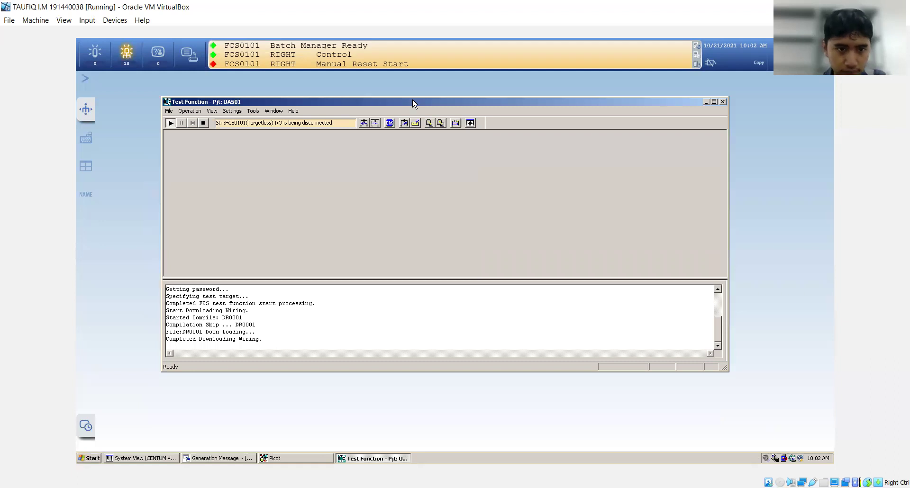
pyautogui.click(250, 113)
pyautogui.click(256, 122)
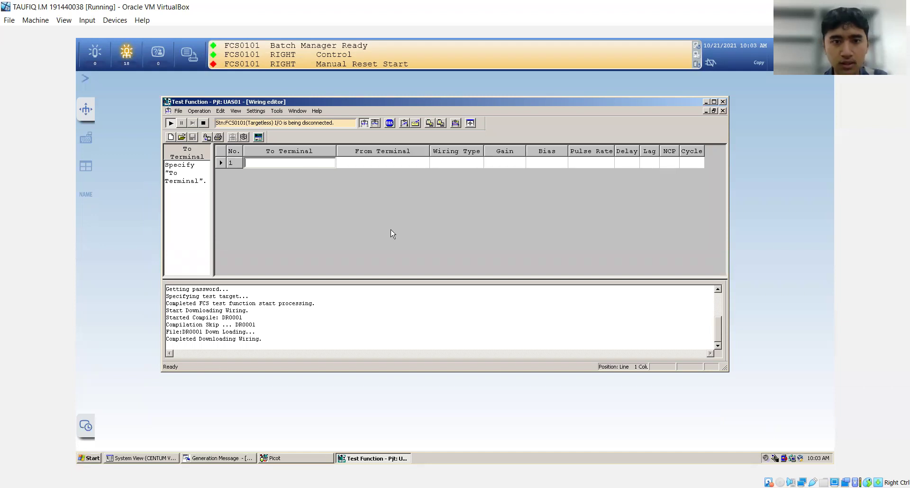
pyautogui.click(181, 138)
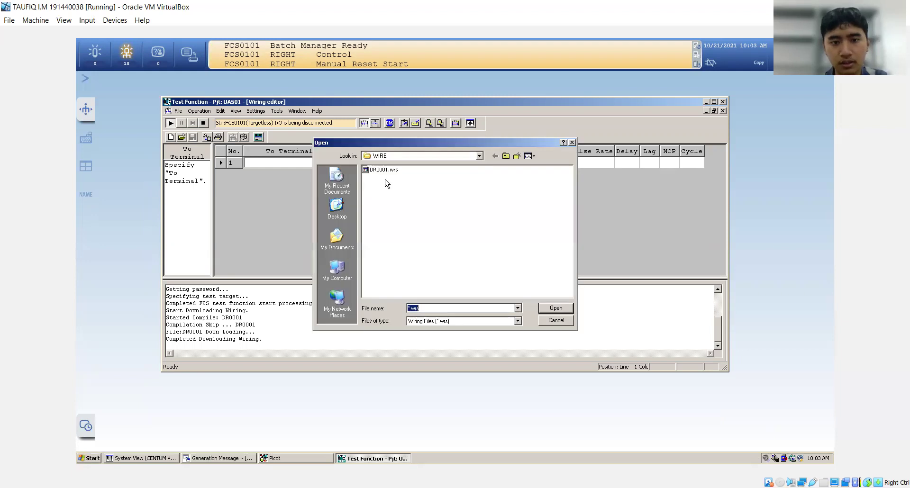
pyautogui.click(388, 172)
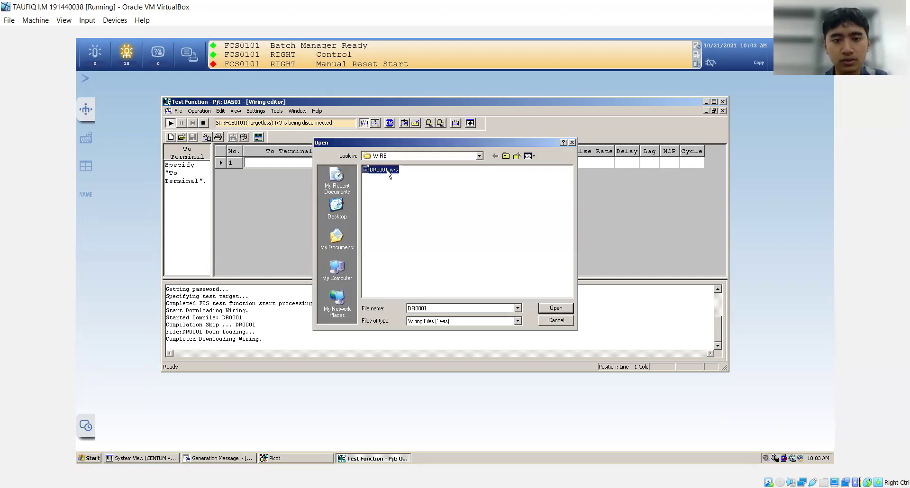
pyautogui.click(388, 171)
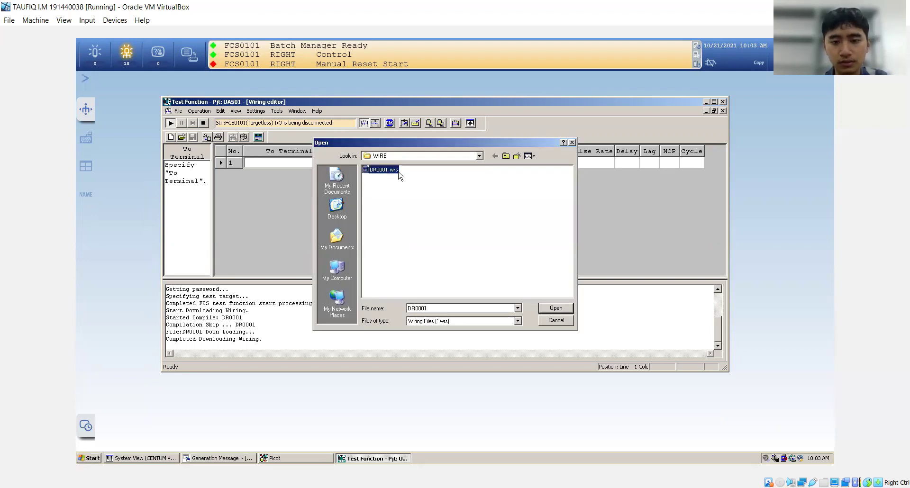
pyautogui.click(556, 307)
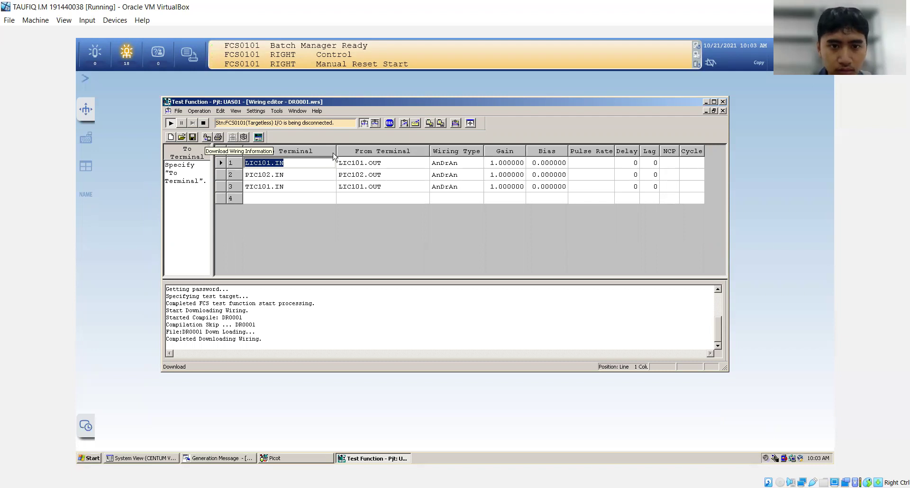
# Step: Save the DR0001 wiring, show it in Wiring Operation, and minimize the Test Function window
pyautogui.click(193, 137)
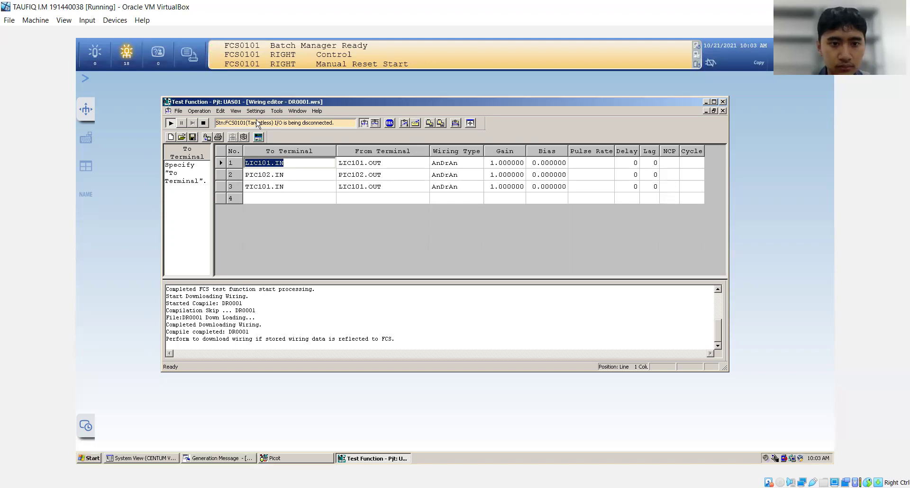
pyautogui.click(277, 112)
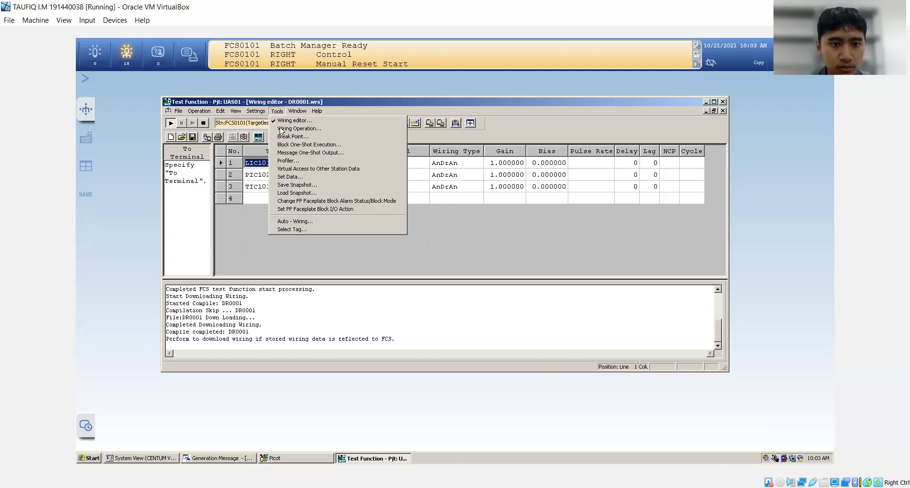
pyautogui.click(281, 129)
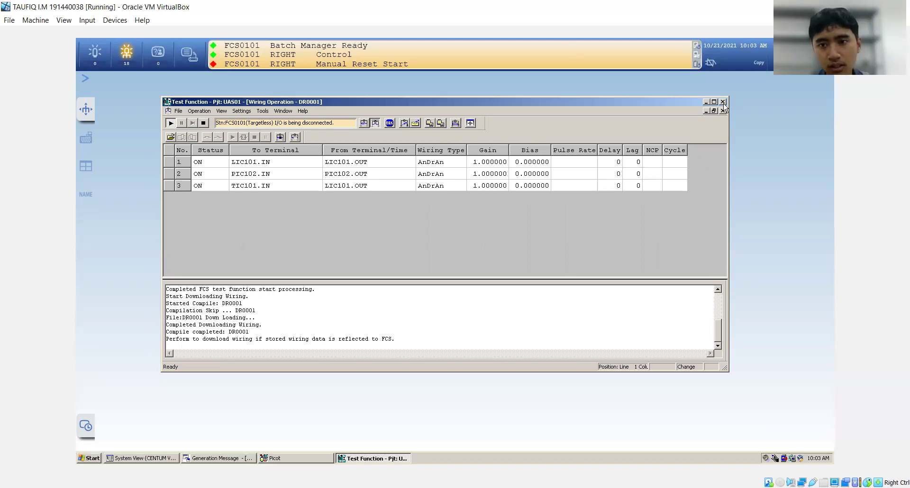
pyautogui.click(706, 102)
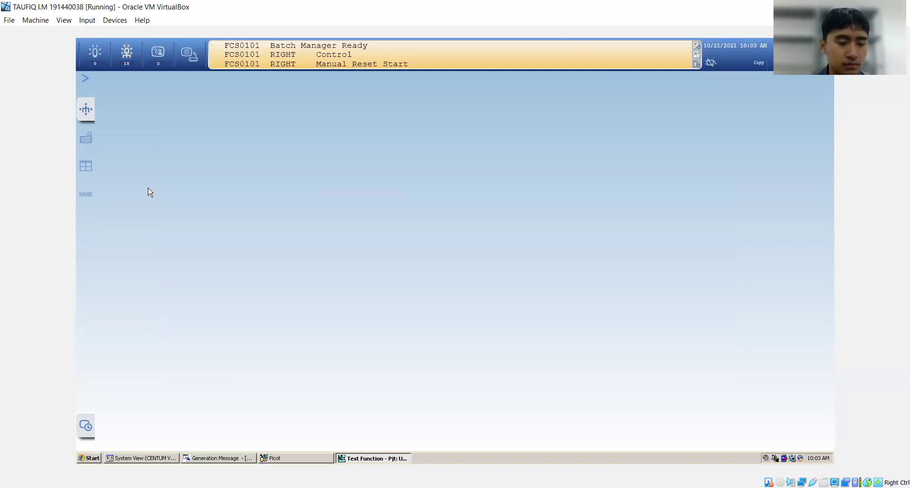
# Step: Call up the control group window CG0001 by entering its window name
pyautogui.click(90, 196)
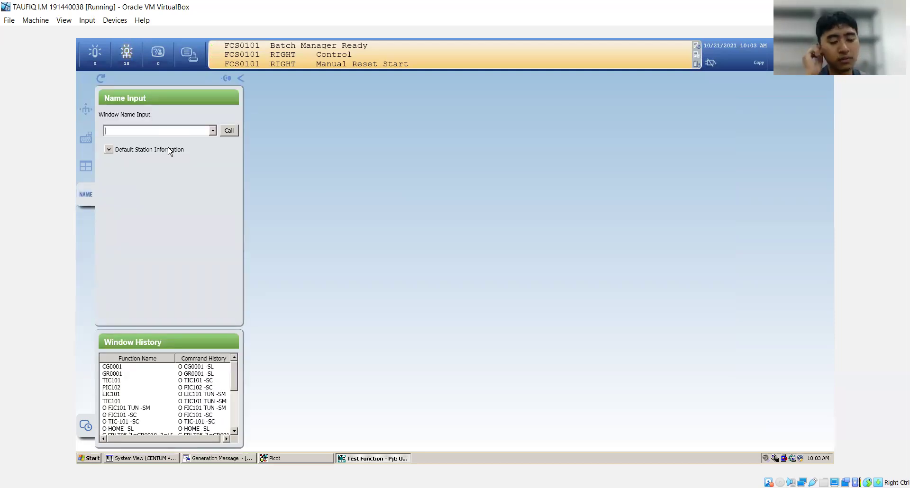
pyautogui.write('C')
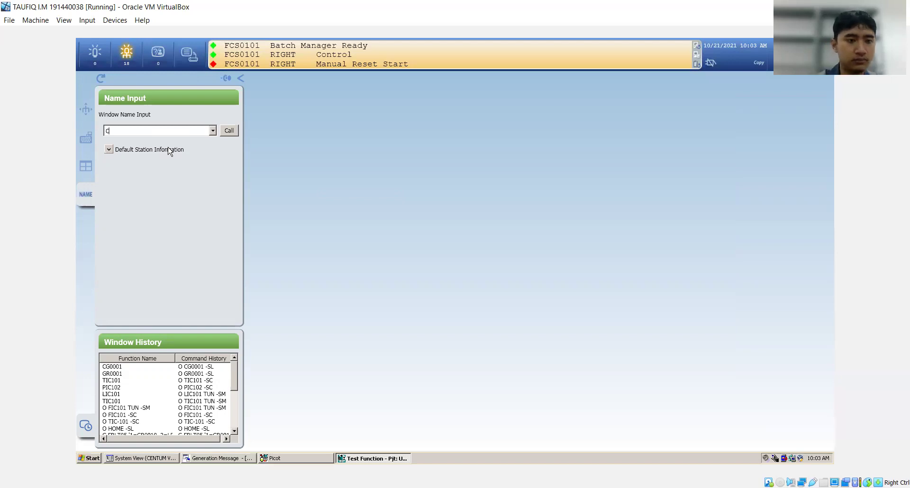
pyautogui.write('G00')
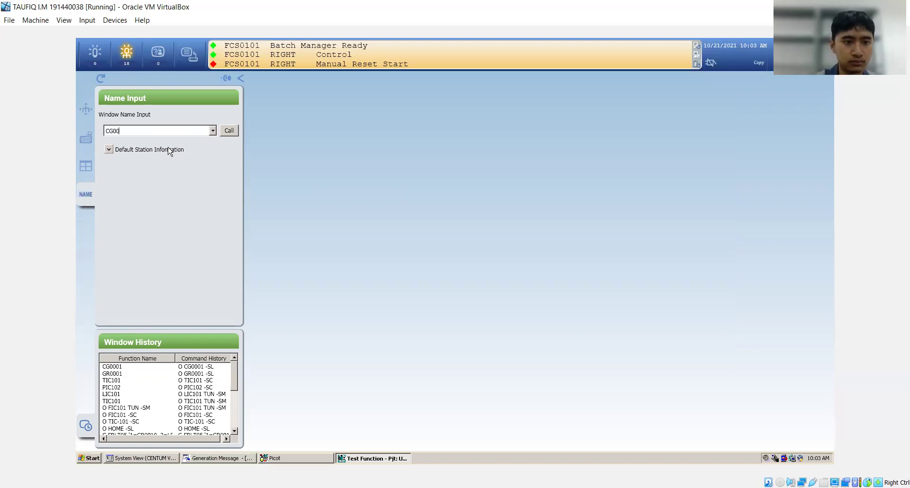
pyautogui.write('01')
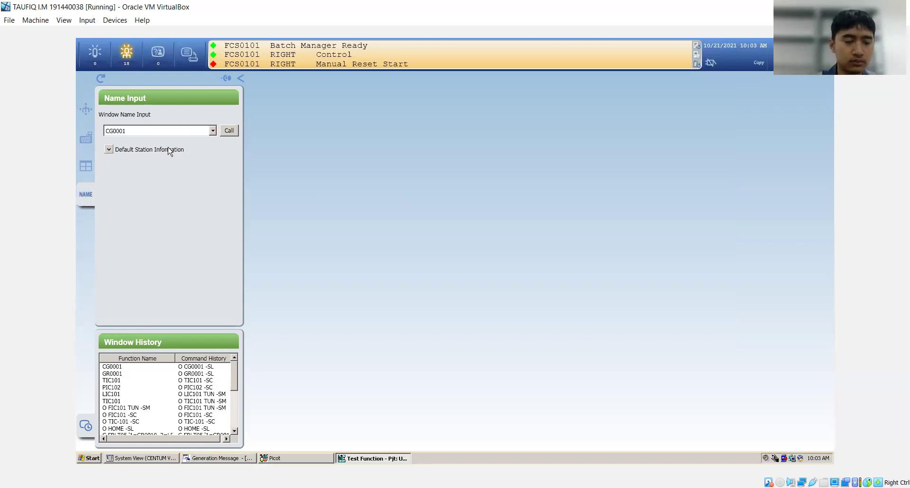
pyautogui.click(229, 130)
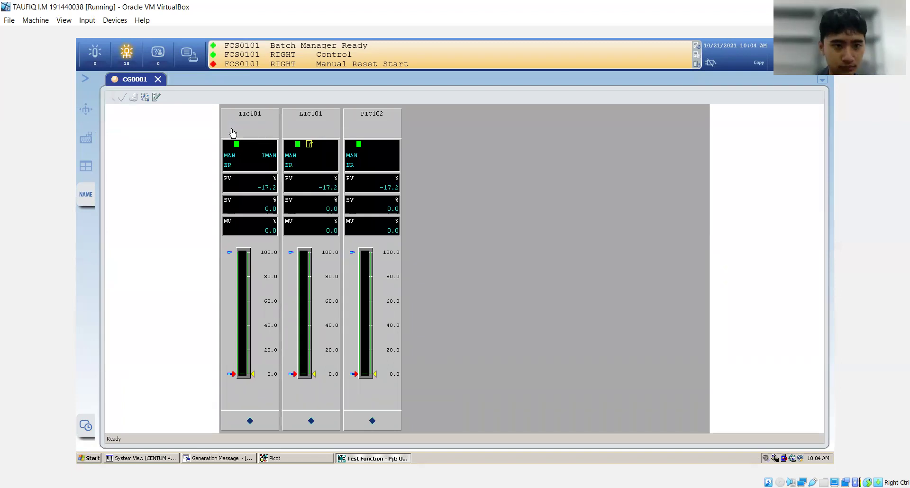
# Step: Select the TIC101 and LIC101 faceplates in turn in the CG0001 control group to inspect them
pyautogui.click(260, 127)
pyautogui.doubleClick(304, 131)
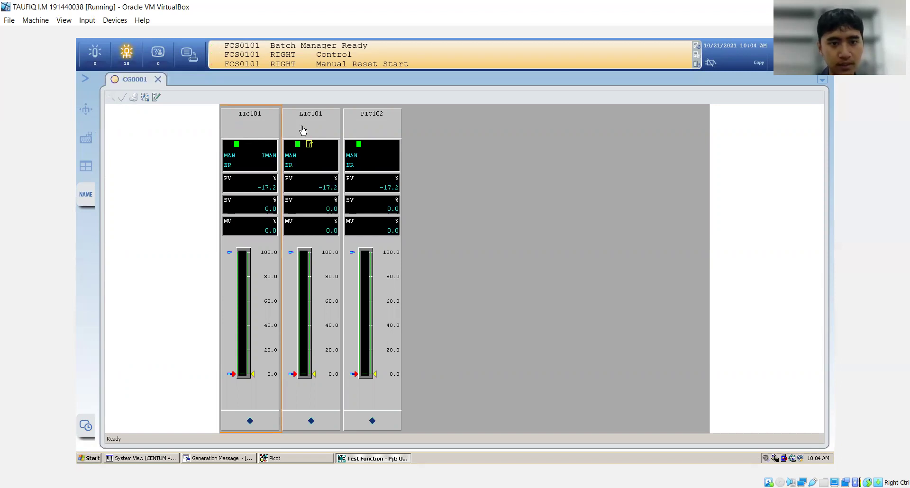
pyautogui.click(165, 93)
pyautogui.click(150, 78)
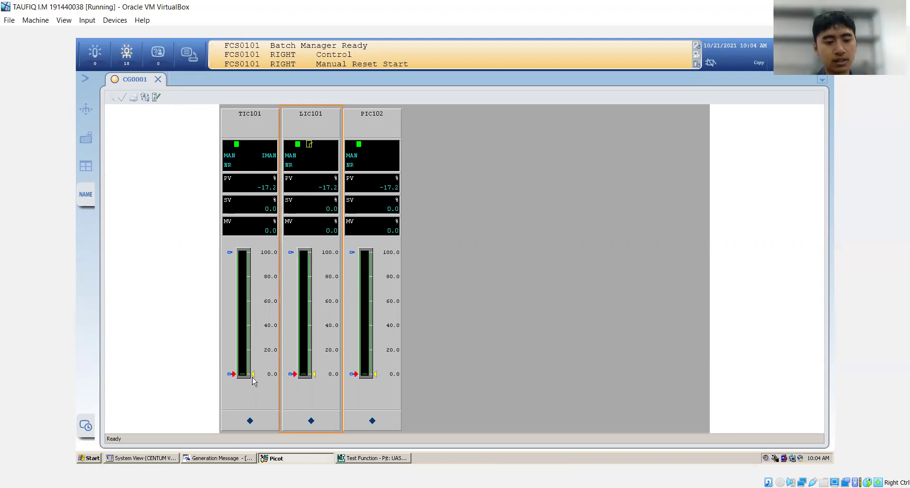
# Step: In System View, expand FCS0101 with its IOM folder and HIS0164, and show the contents of the HIS0164 CONFIGURATION folder
pyautogui.click(142, 458)
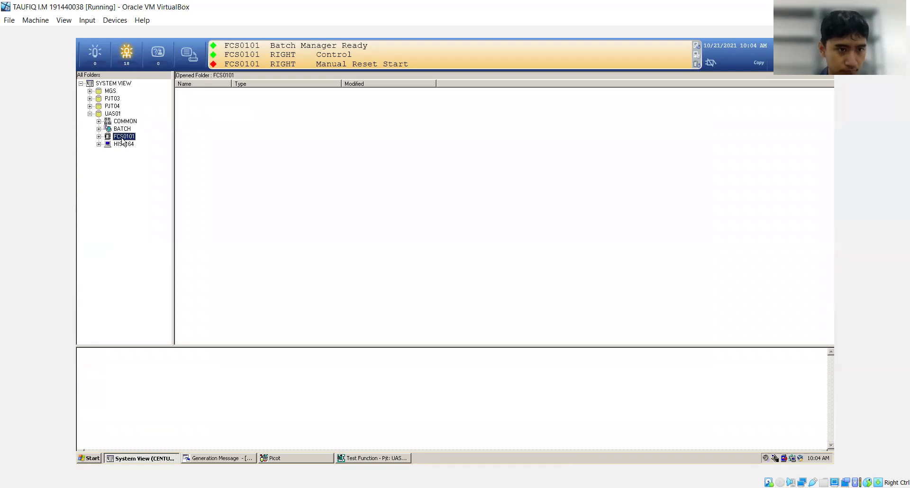
pyautogui.click(99, 136)
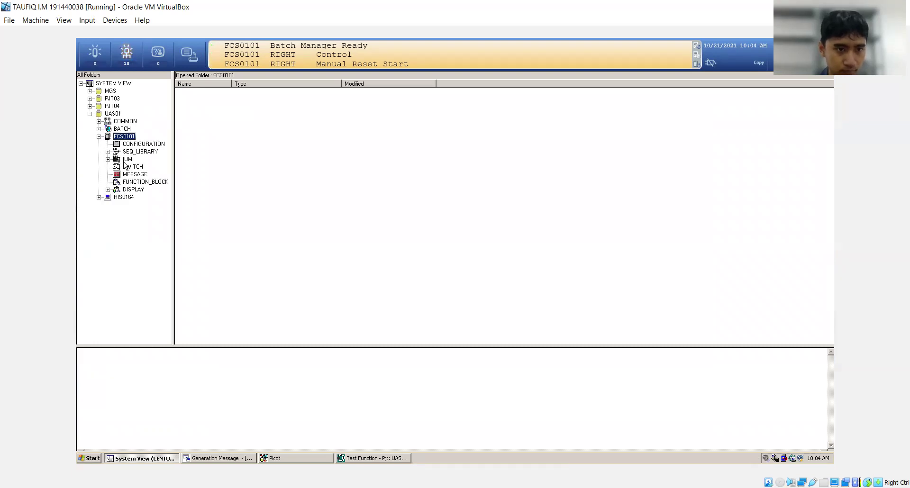
pyautogui.click(108, 160)
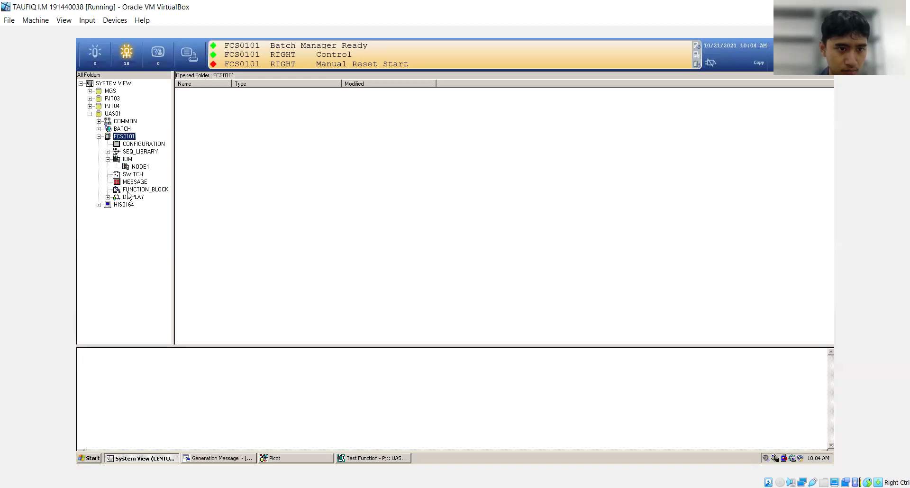
pyautogui.click(99, 205)
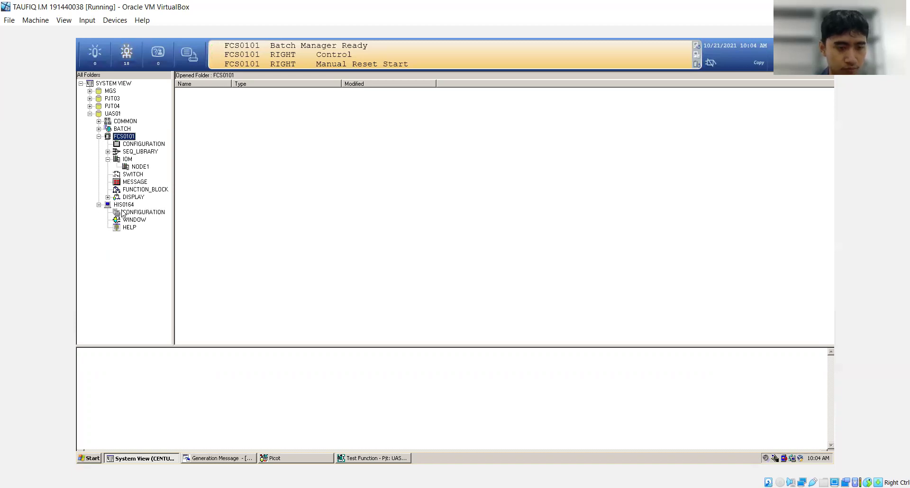
pyautogui.click(122, 213)
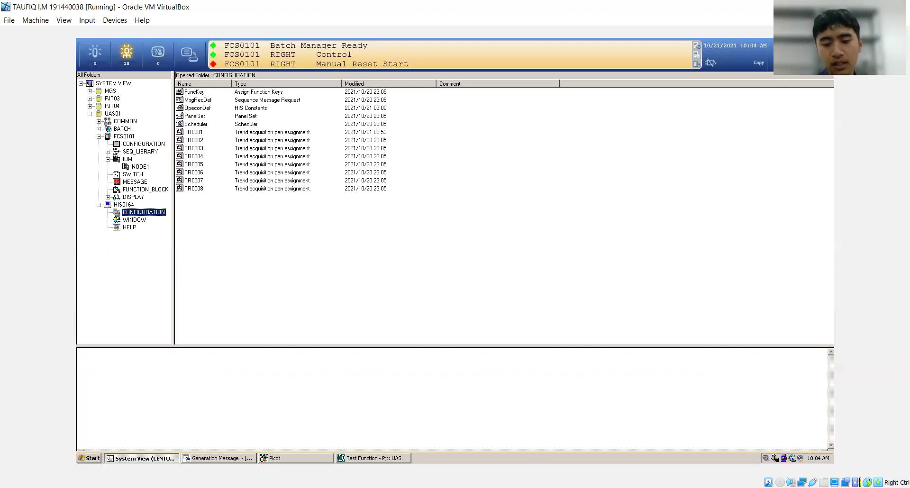
# Step: Bring up the Test Function and Picot windows, and minimize Test Function so that Picot is in front
pyautogui.click(369, 458)
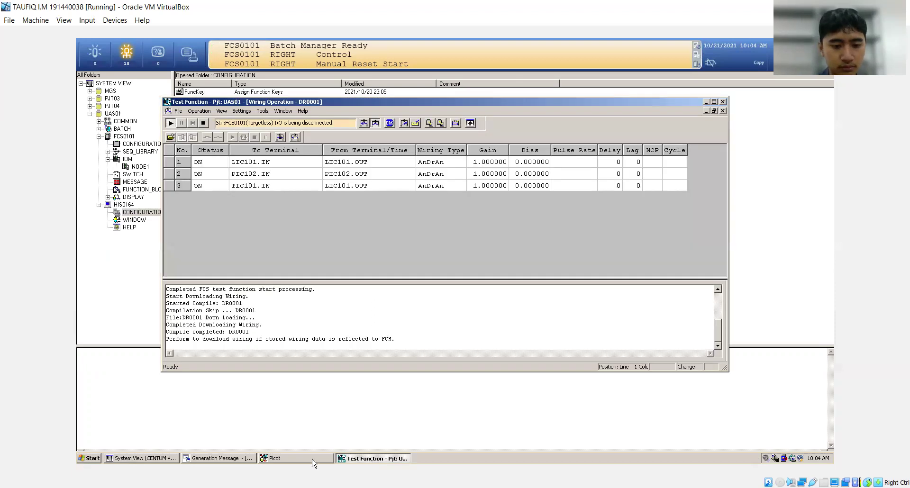
pyautogui.click(315, 458)
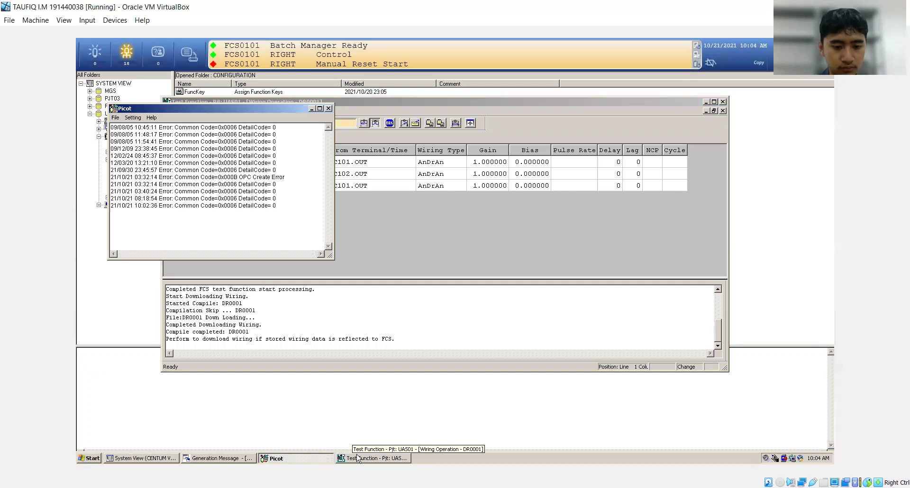
pyautogui.click(342, 458)
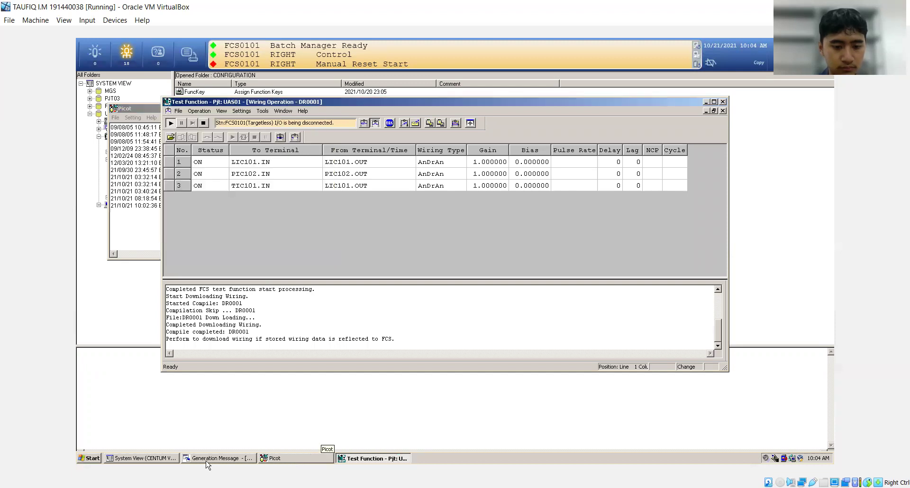
pyautogui.click(385, 459)
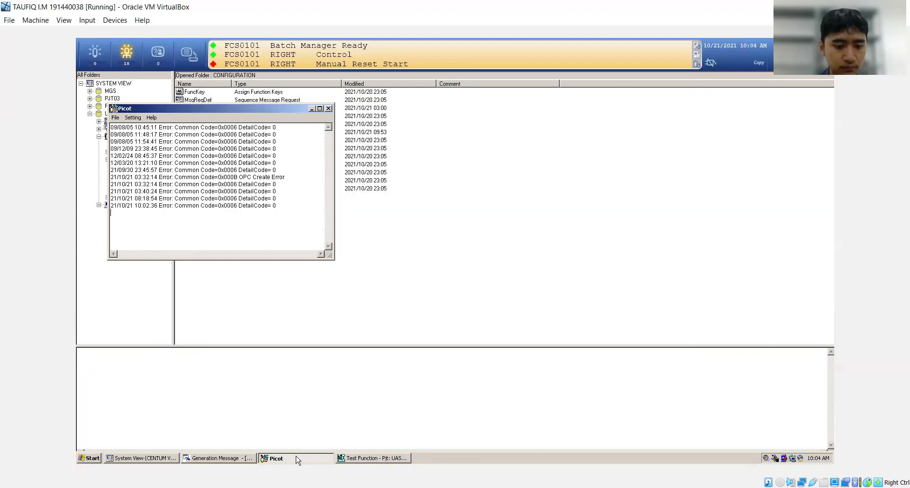
# Step: Return to the CG0001 control group and set the LIC101 manipulated variable (MV) to 50%
pyautogui.click(174, 460)
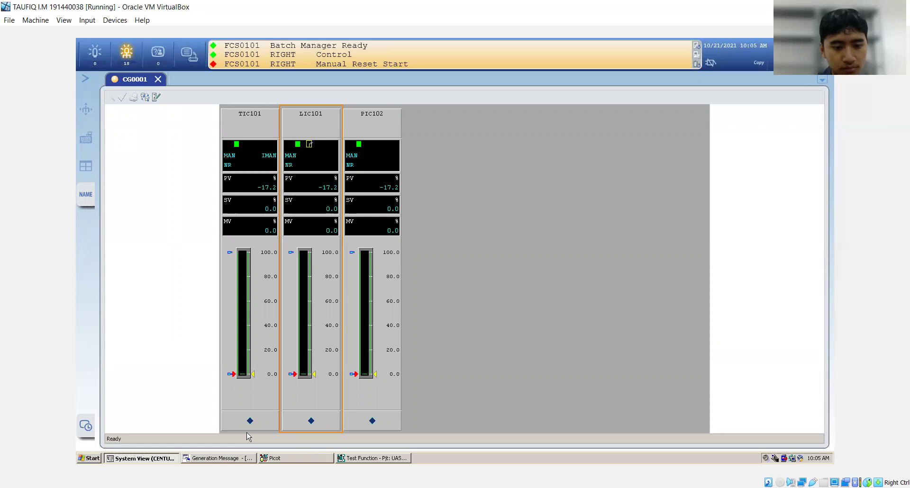
pyautogui.click(299, 425)
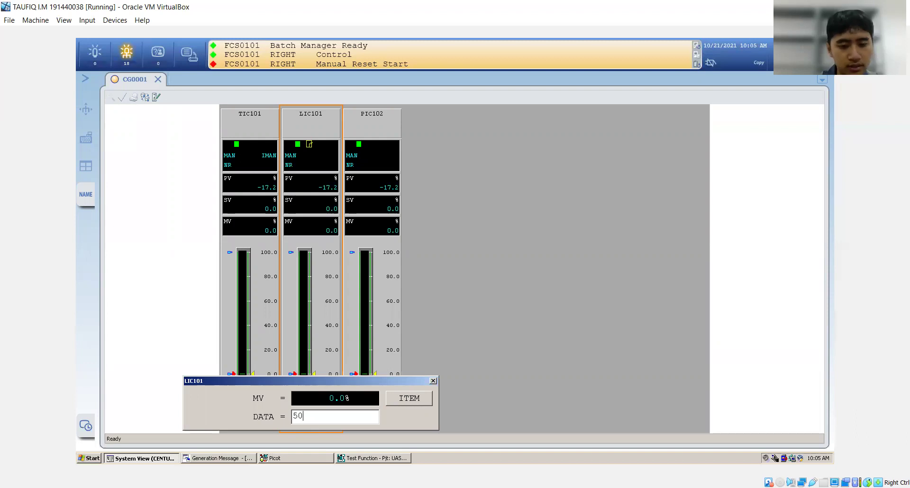
pyautogui.press('Return')
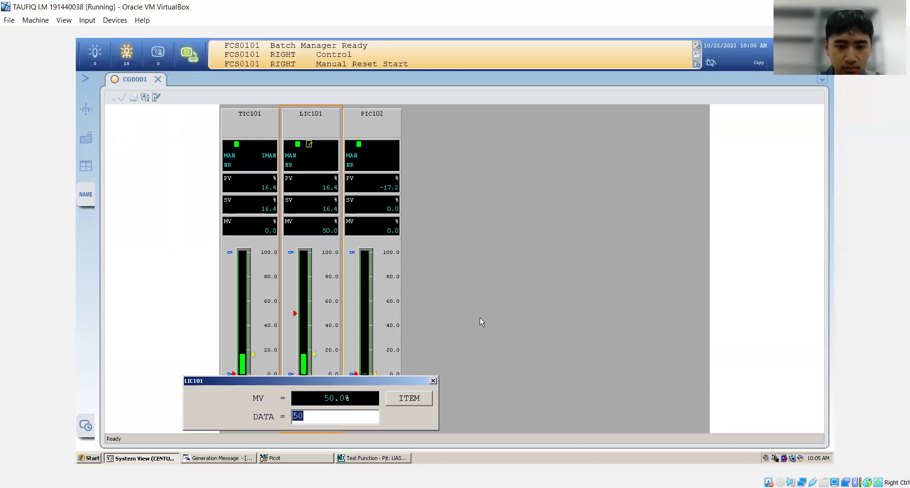
pyautogui.press('Escape')
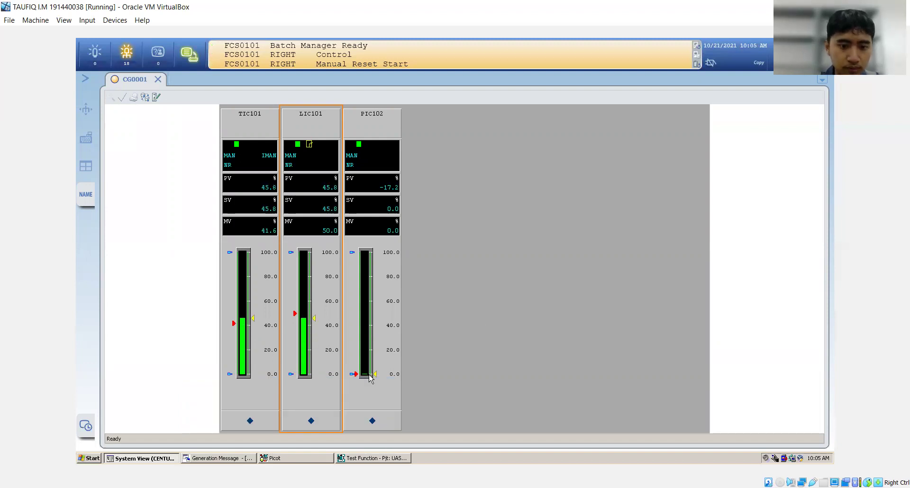
# Step: Set the PIC102 manipulated variable (MV) to 60% in the CG0001 control group
pyautogui.click(367, 418)
pyautogui.click(367, 417)
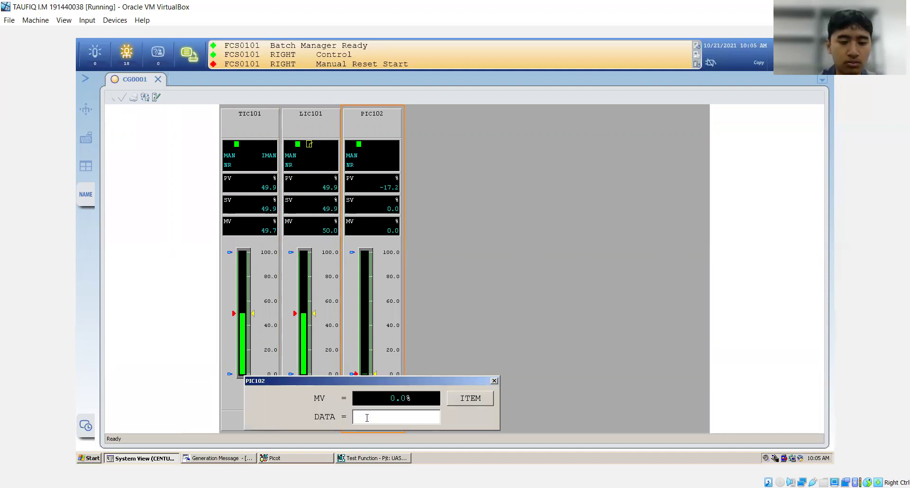
pyautogui.write('60')
pyautogui.press('Return')
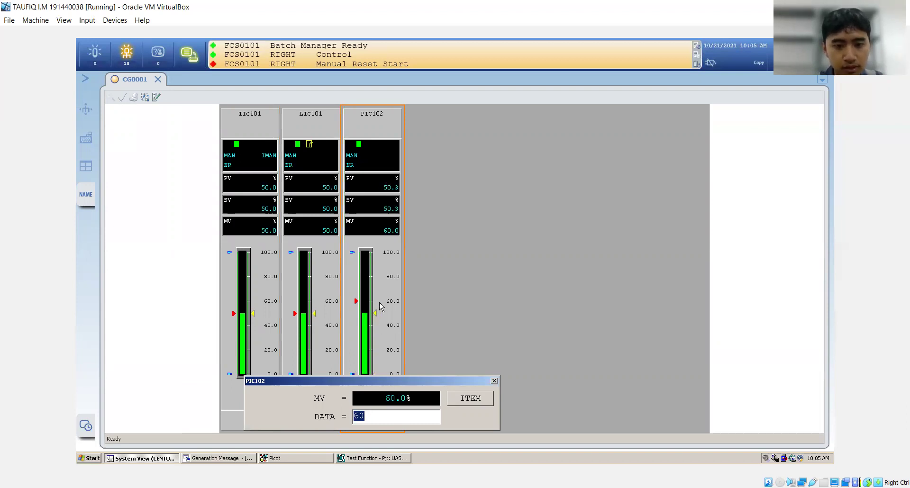
pyautogui.press('Escape')
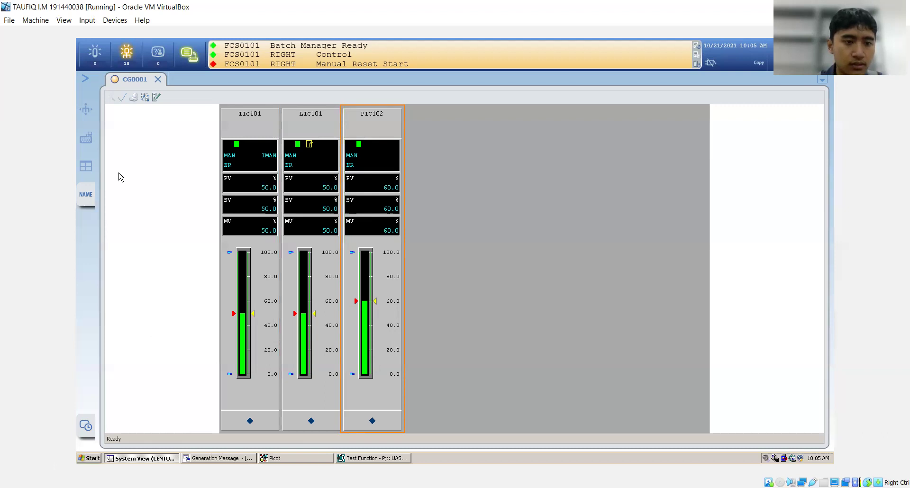
# Step: Open the GR0001 graphic from the HIS0164 WINDOW folder in Graphic Builder and point out its two vessels
pyautogui.click(145, 458)
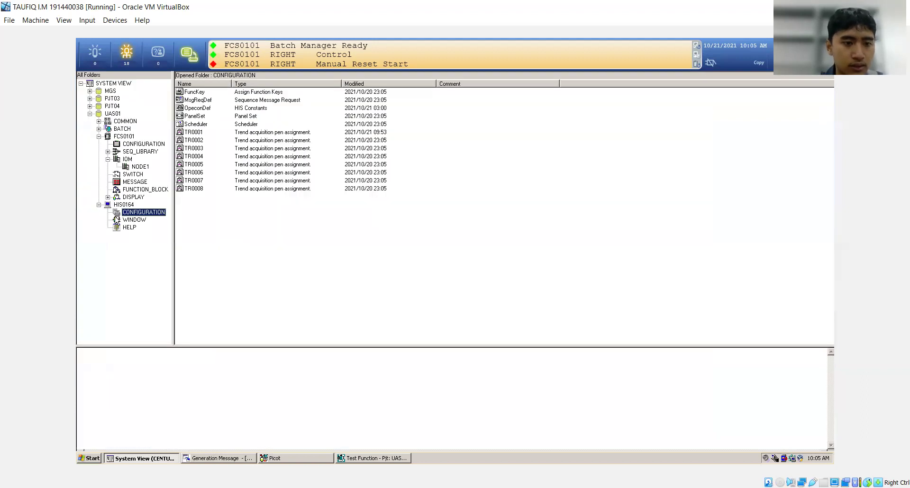
pyautogui.click(118, 223)
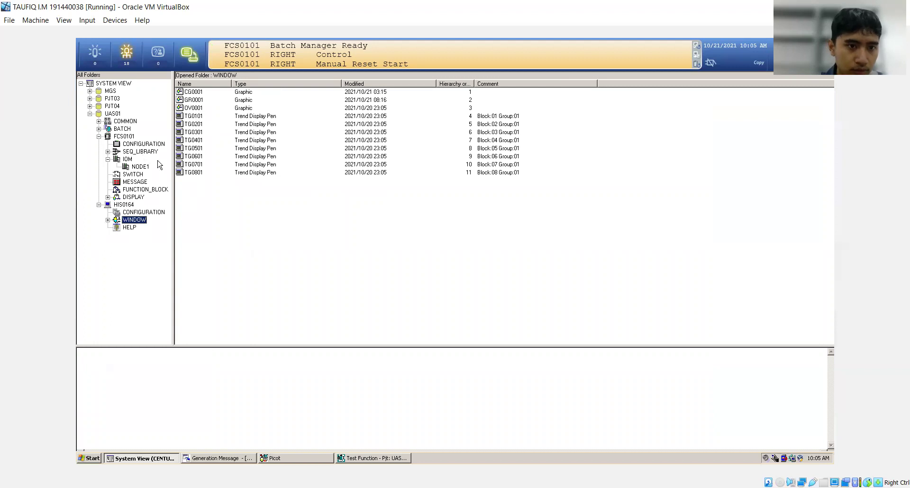
pyautogui.click(198, 102)
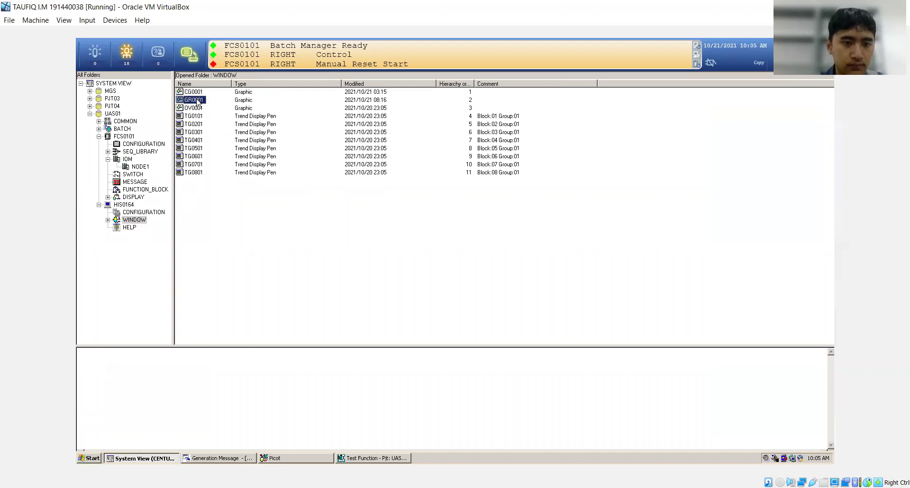
pyautogui.doubleClick(199, 101)
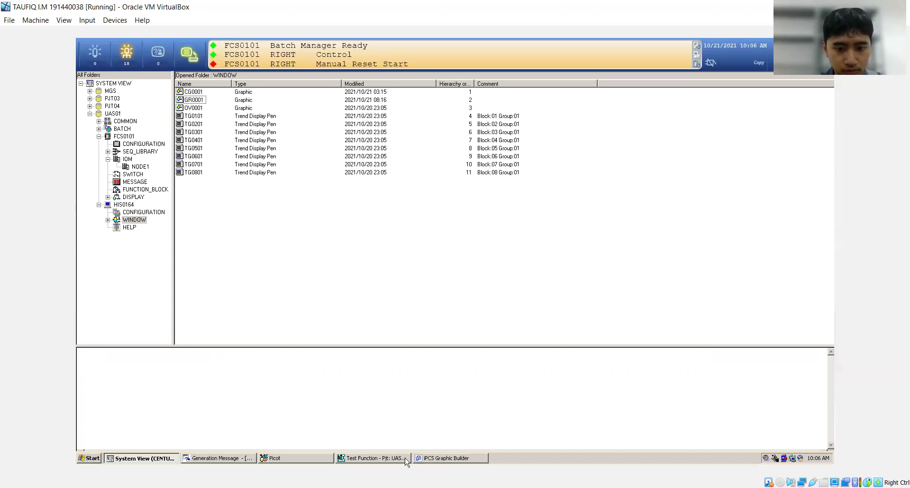
pyautogui.click(427, 458)
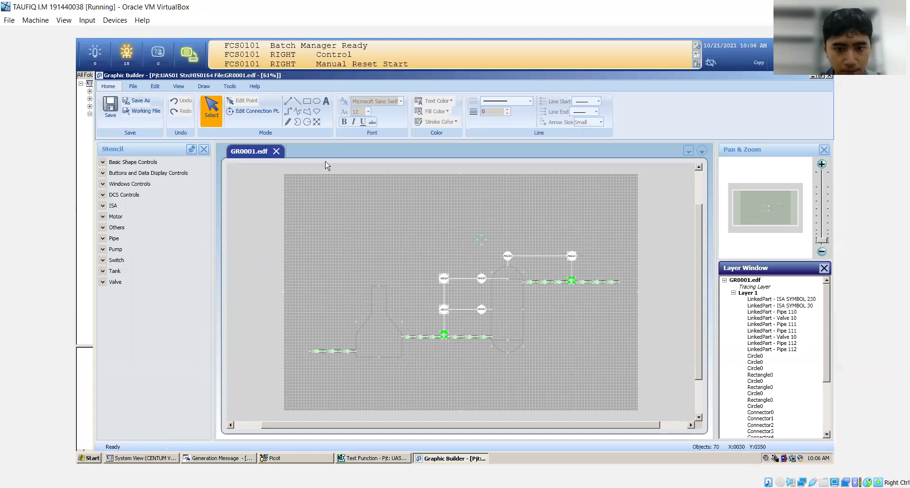
pyautogui.click(341, 349)
pyautogui.click(505, 325)
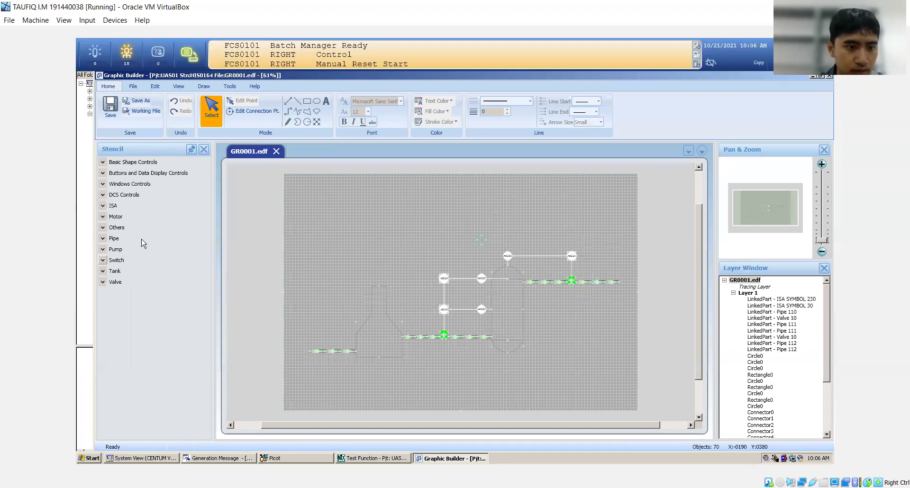
# Step: Place ISA SYMBOL 23 from the ISA stencils over the flask-shaped vessel in GR0001, and delete the placed copy
pyautogui.click(103, 207)
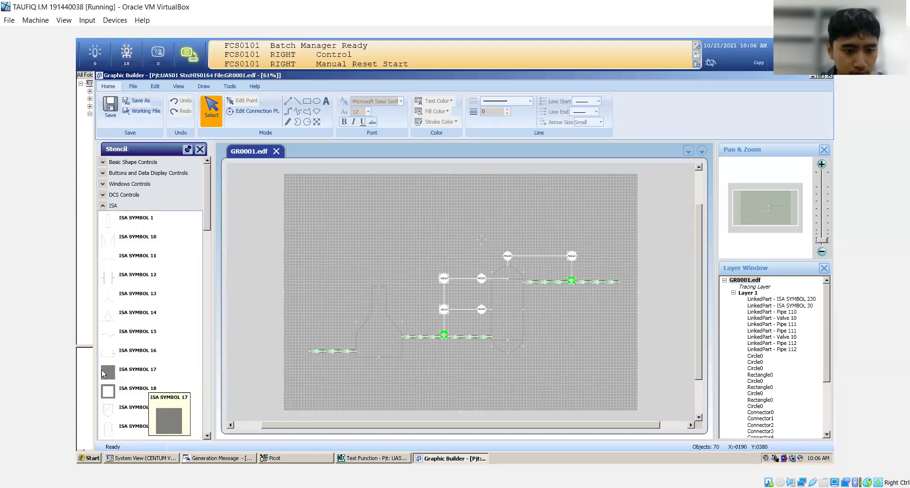
pyautogui.scroll(-2, 103, 374)
pyautogui.scroll(-1, 103, 374)
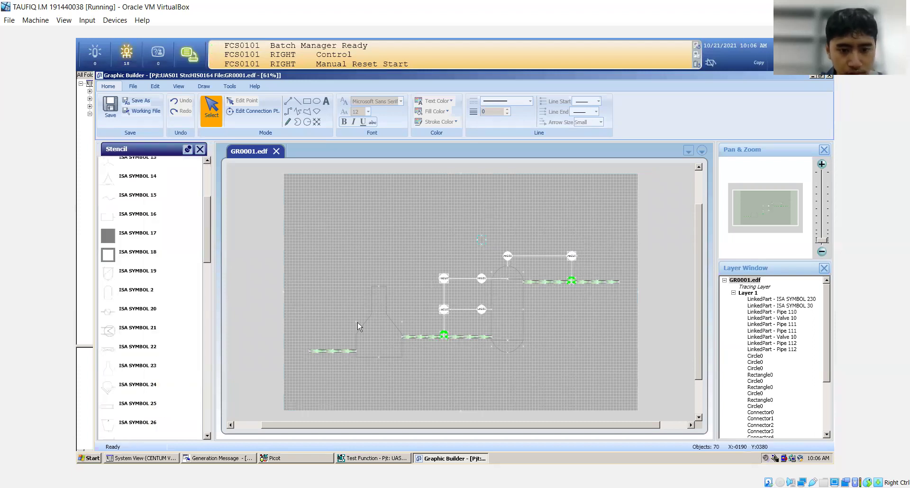
pyautogui.moveTo(147, 371)
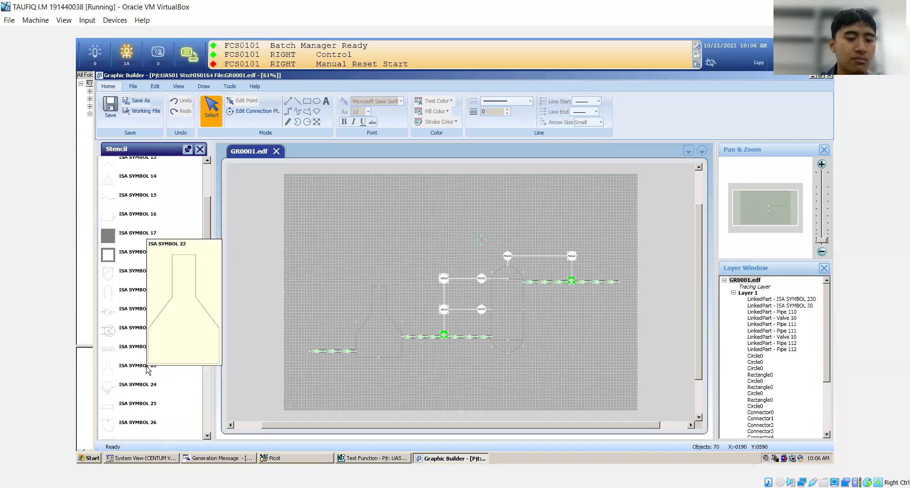
pyautogui.click(136, 368)
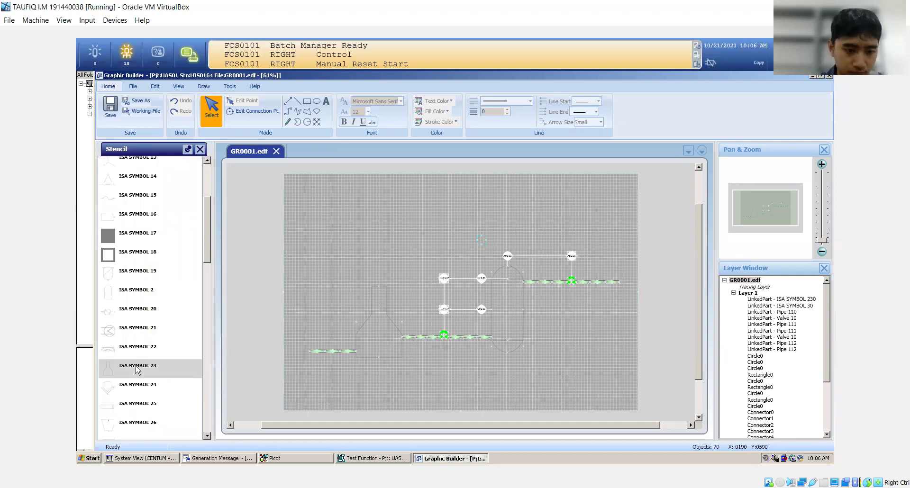
pyautogui.moveTo(136, 370); pyautogui.dragTo(357, 248)
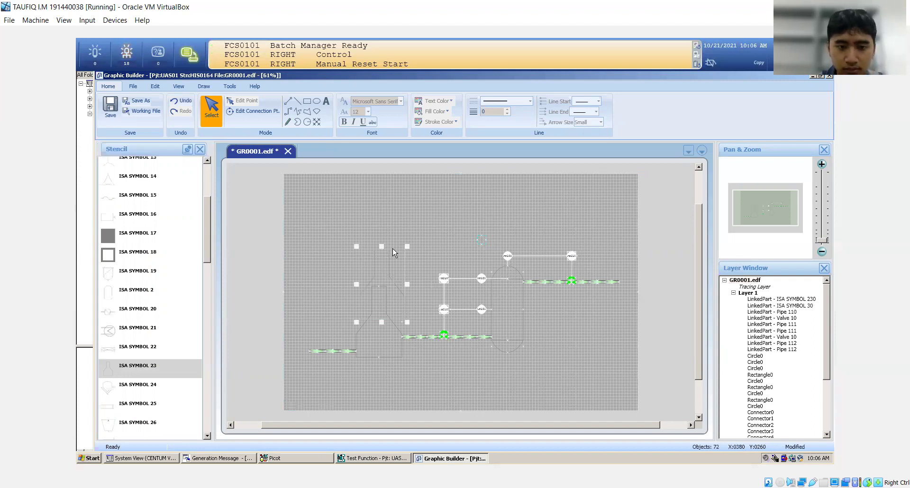
pyautogui.press('Delete')
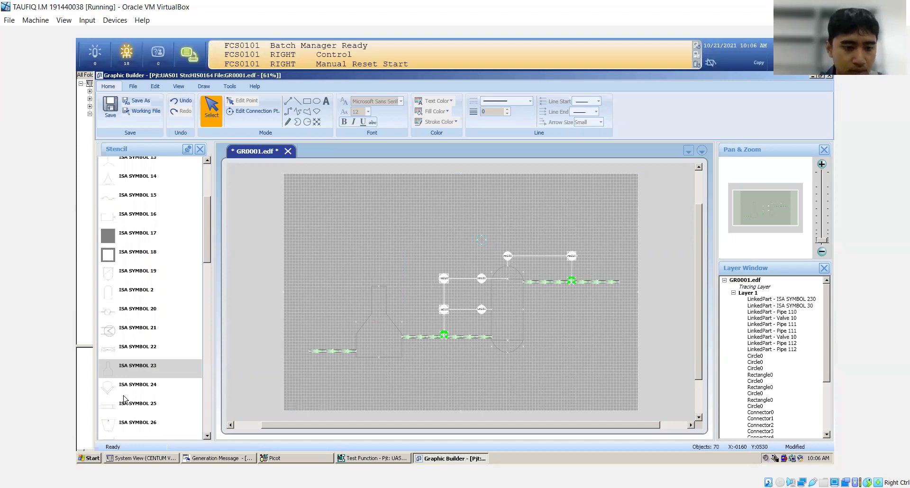
# Step: Close the Stencil area and show it again
pyautogui.click(201, 154)
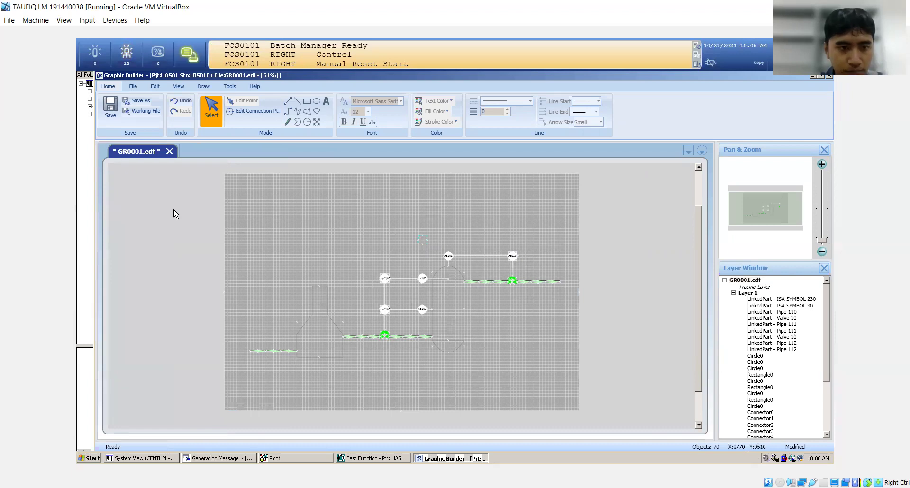
pyautogui.click(135, 87)
pyautogui.click(179, 88)
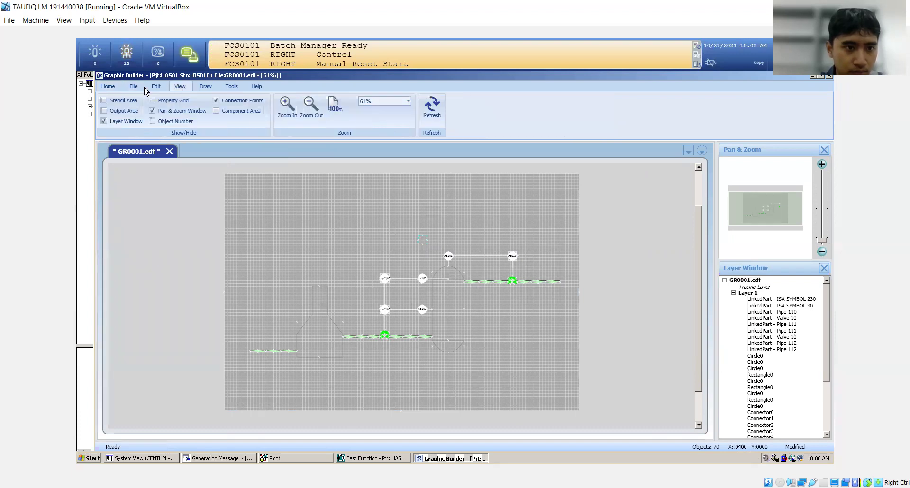
pyautogui.click(110, 102)
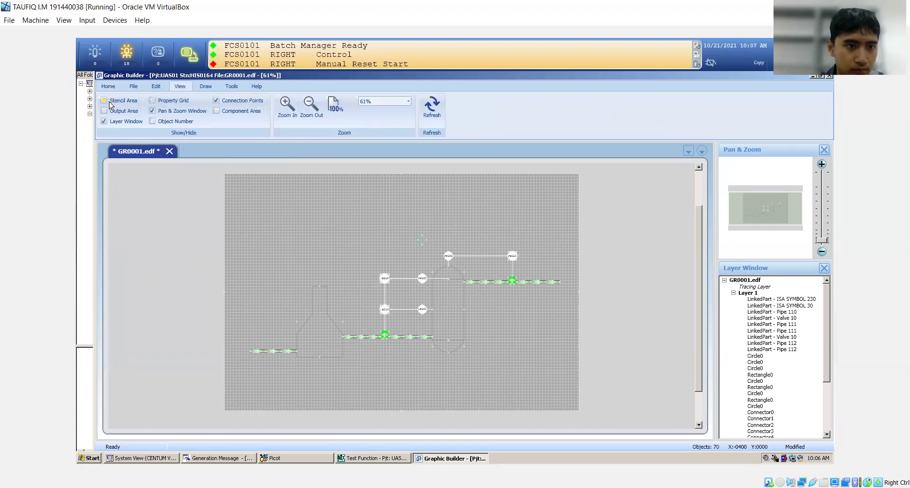
# Step: Place ISA SYMBOL 4 from the ISA stencils above the flask-shaped vessel, and delete the placed copy
pyautogui.moveTo(124, 407)
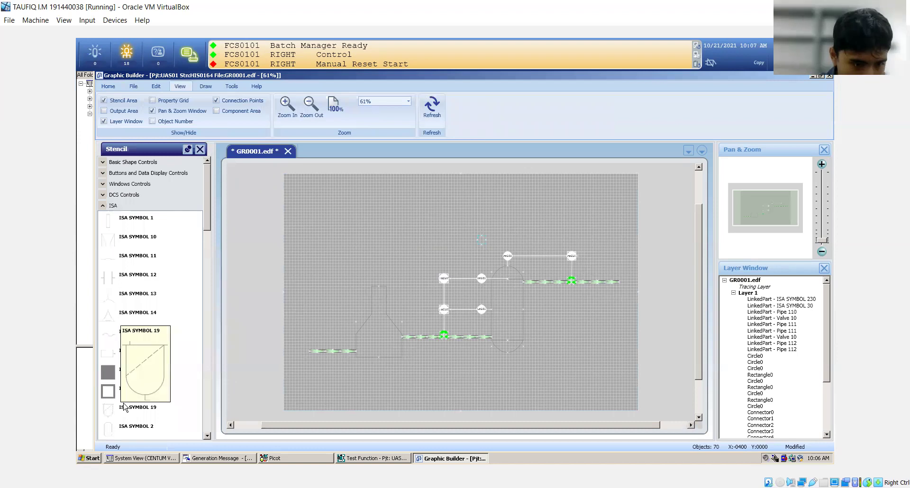
pyautogui.scroll(-2, 125, 406)
pyautogui.scroll(-4, 125, 406)
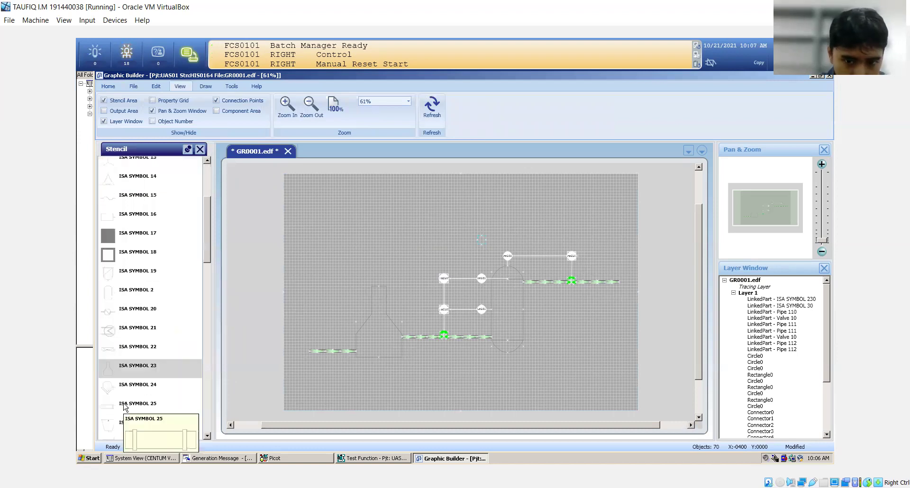
pyautogui.scroll(-4, 124, 406)
pyautogui.scroll(-5, 124, 407)
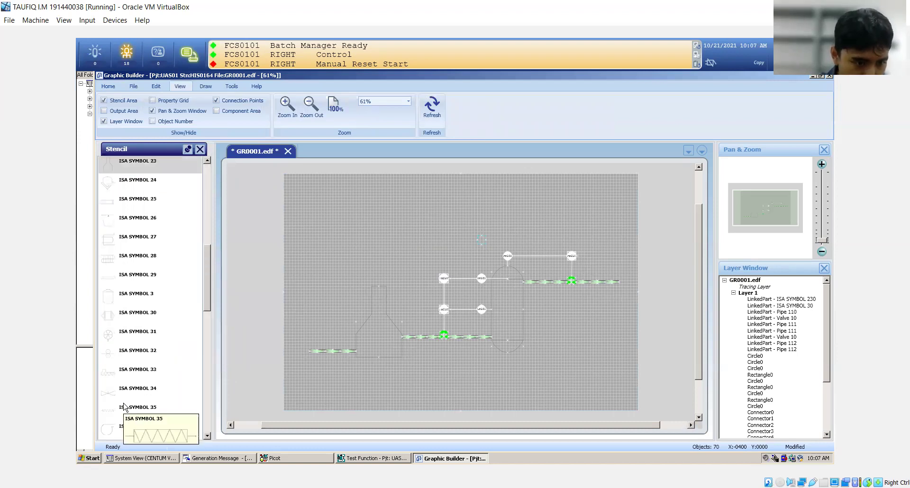
pyautogui.scroll(-3, 125, 406)
pyautogui.scroll(-2, 125, 407)
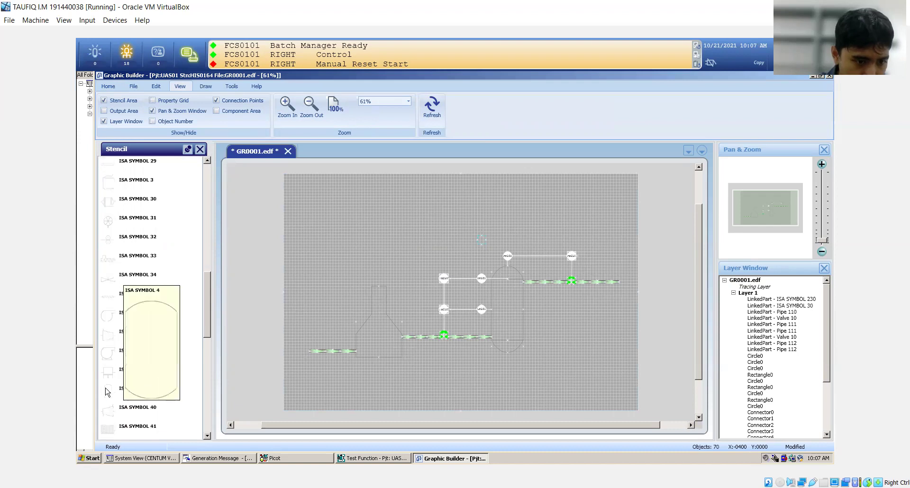
pyautogui.click(134, 392)
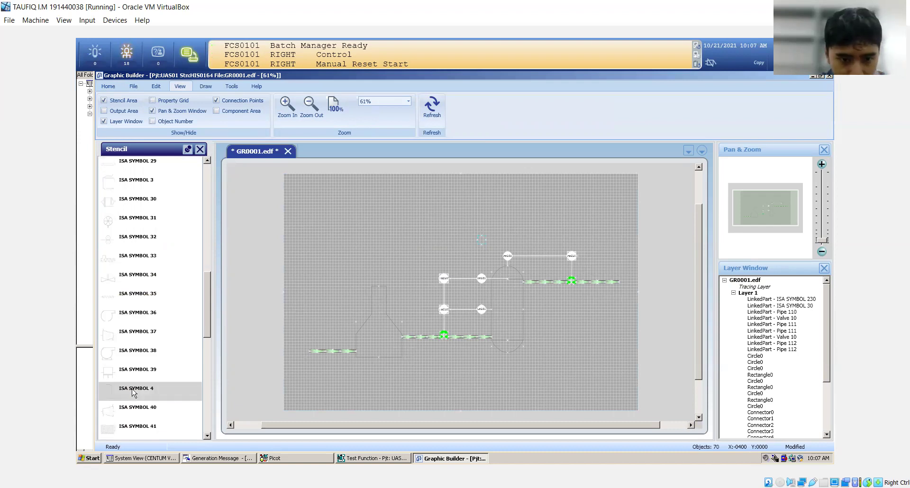
pyautogui.moveTo(133, 390); pyautogui.dragTo(316, 298)
pyautogui.moveTo(360, 230); pyautogui.dragTo(379, 217)
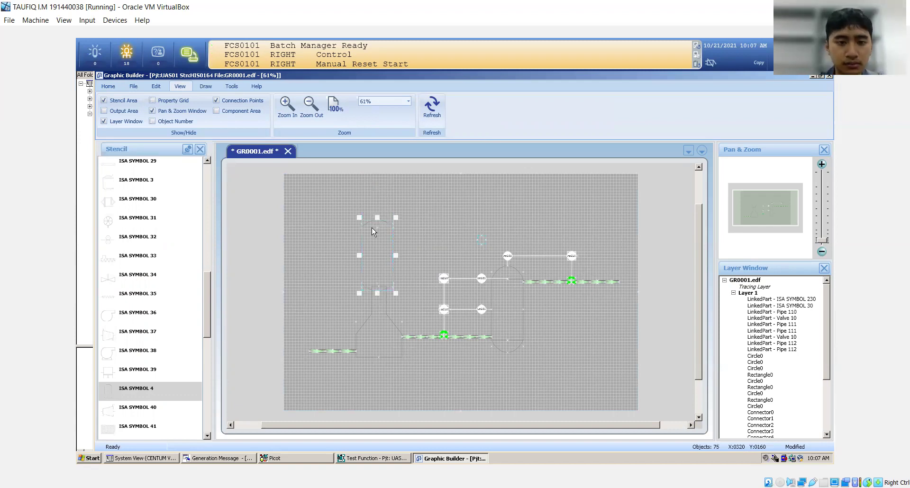
pyautogui.press('Delete')
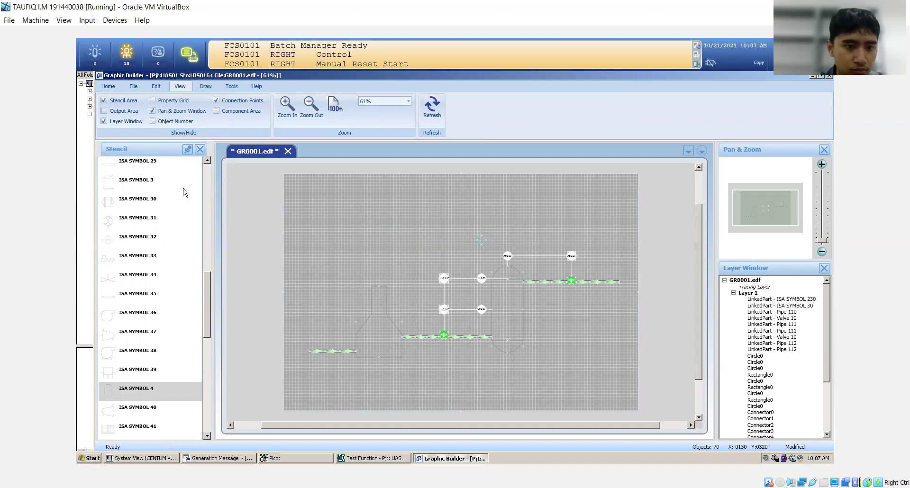
# Step: Collapse the ISA stencils and expand the Pipe stencils
pyautogui.moveTo(140, 233)
pyautogui.scroll(3, 140, 233)
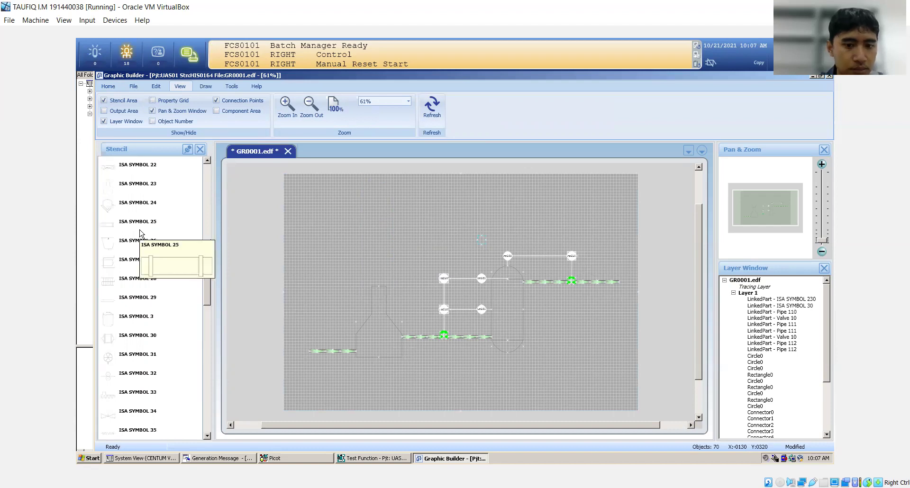
pyautogui.scroll(3, 140, 233)
pyautogui.scroll(3, 139, 233)
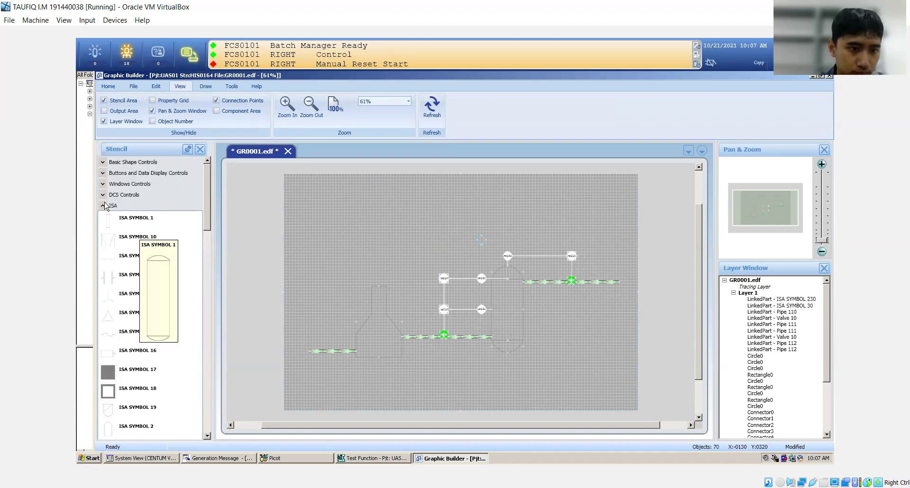
pyautogui.click(103, 206)
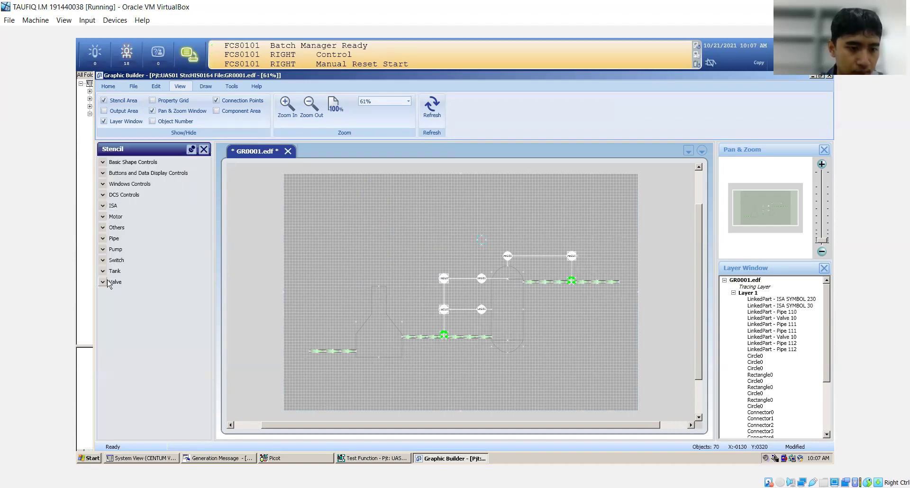
pyautogui.click(103, 238)
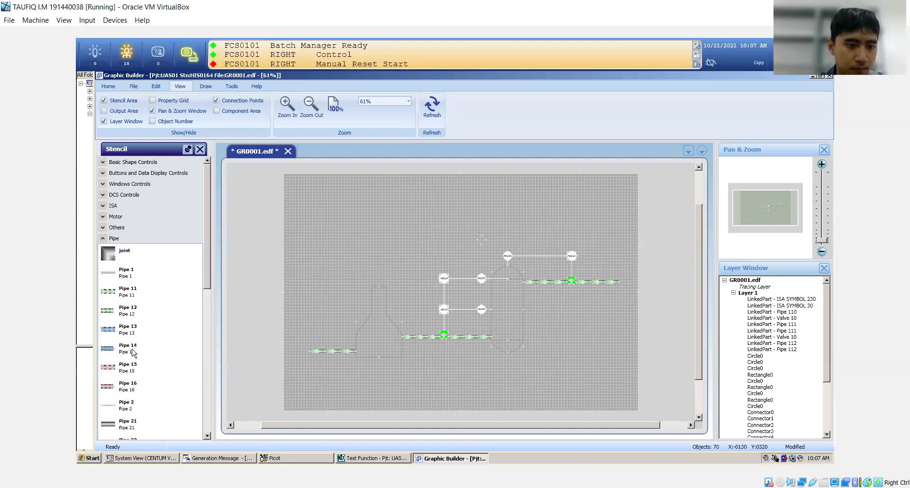
# Step: Place Pipe 11 above the flask-shaped vessel in GR0001, stretch and shorten it, and delete the placed copy
pyautogui.click(131, 295)
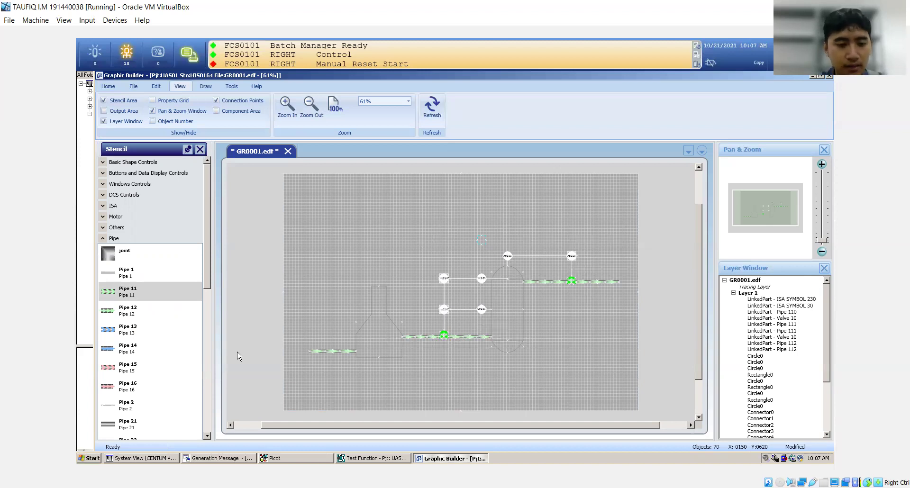
pyautogui.moveTo(147, 299); pyautogui.dragTo(188, 295)
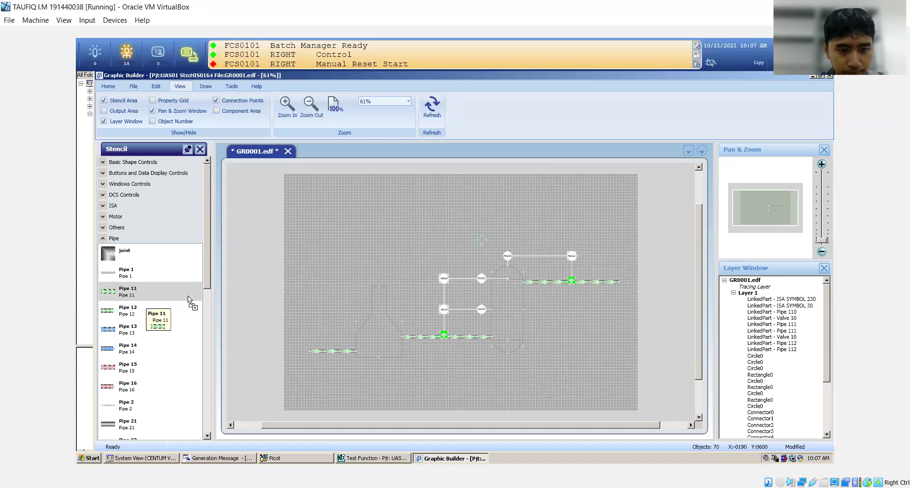
pyautogui.moveTo(353, 228); pyautogui.dragTo(450, 229)
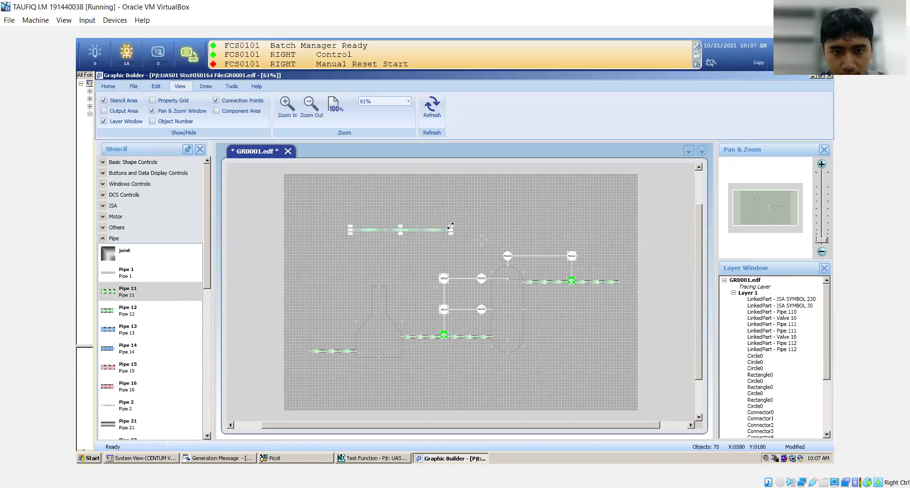
pyautogui.moveTo(376, 230); pyautogui.dragTo(376, 231)
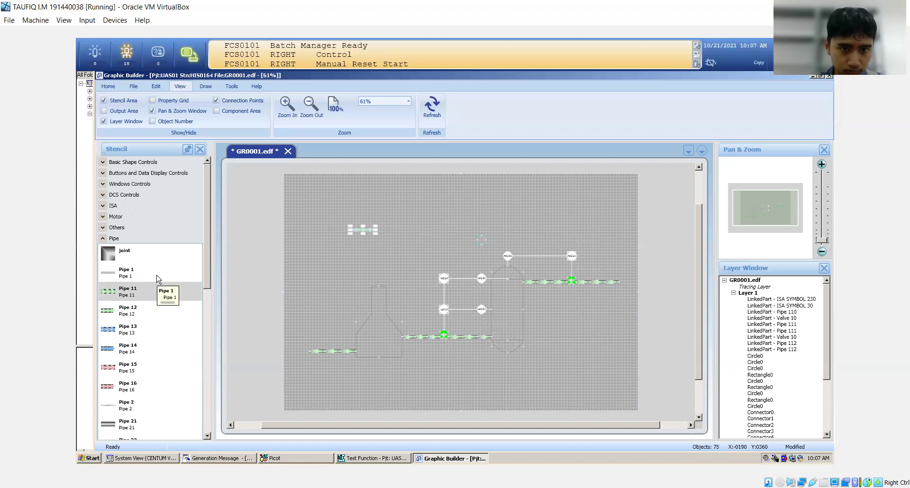
pyautogui.click(367, 229)
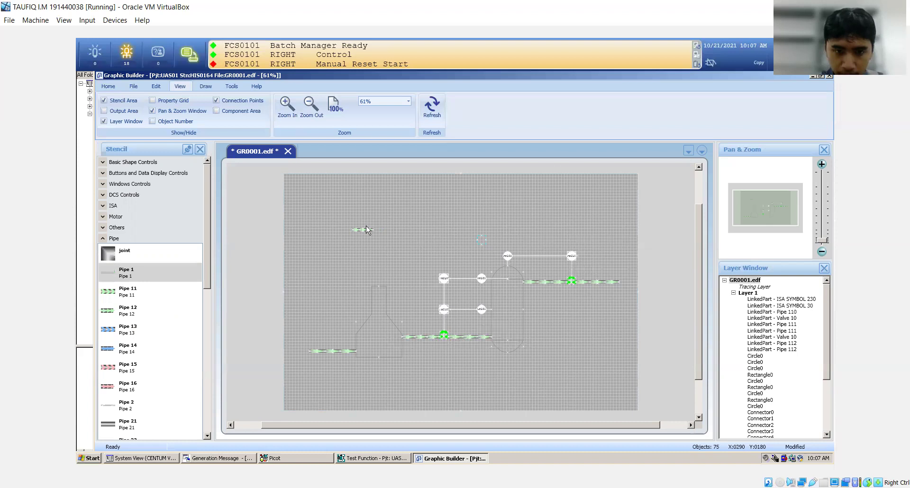
pyautogui.click(366, 230)
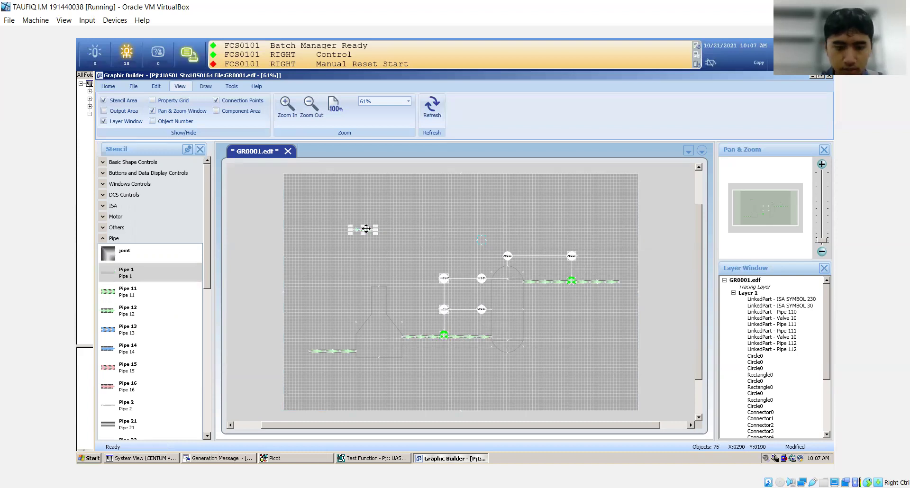
pyautogui.press('Delete')
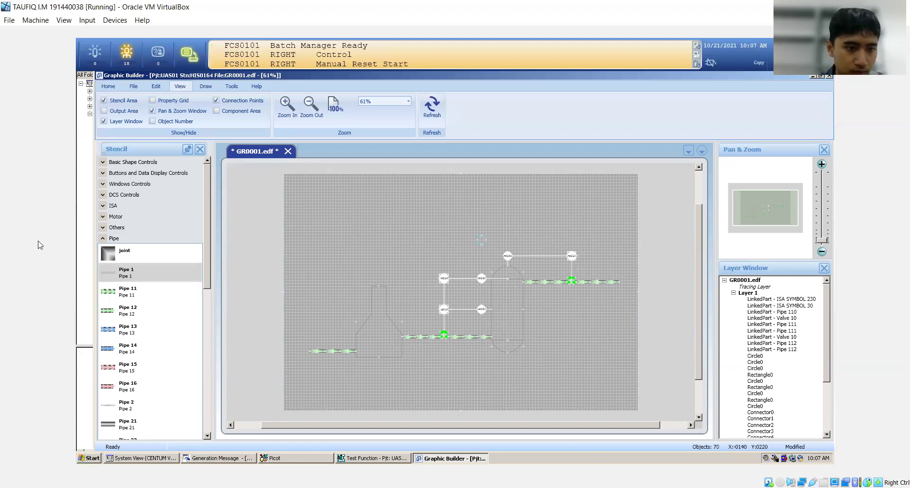
# Step: Collapse the Pipe stencils, show the valve symbols in the Valve stencils, and collapse them again
pyautogui.click(102, 239)
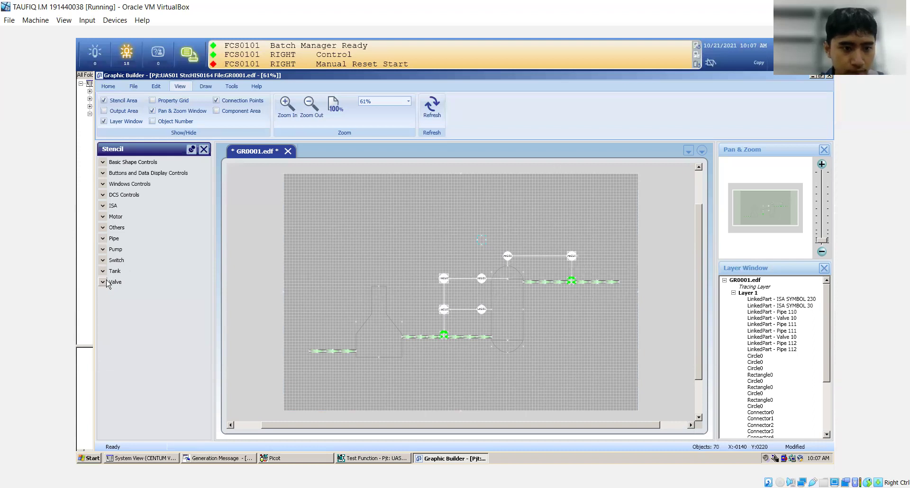
pyautogui.click(103, 282)
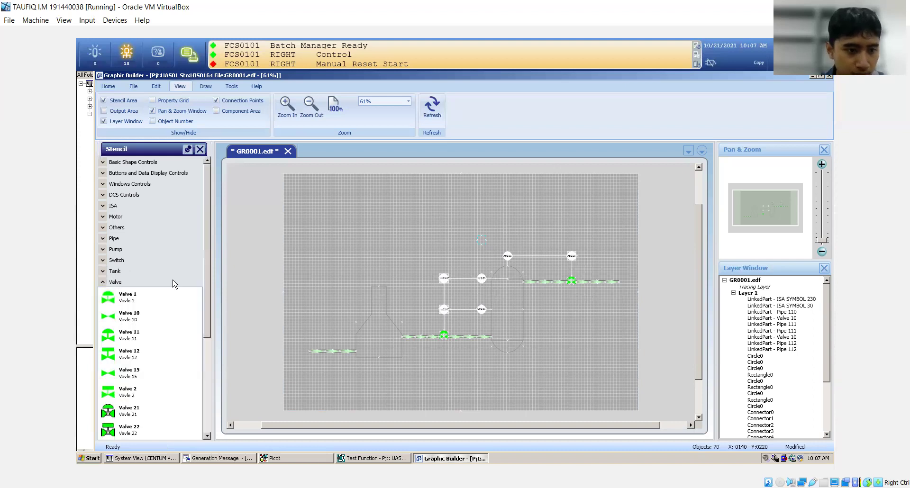
pyautogui.click(102, 282)
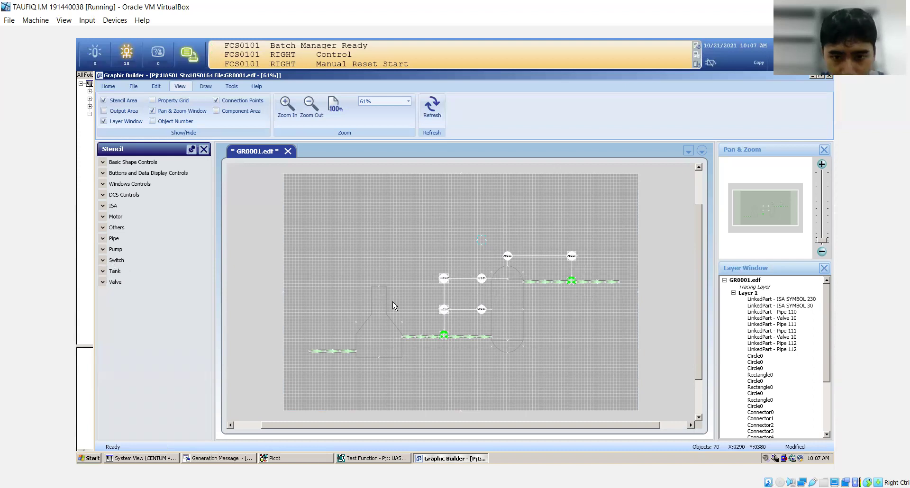
# Step: Point out the PT102 circle, the square symbol connected to it and the TT101 circle by selecting them in turn
pyautogui.click(506, 257)
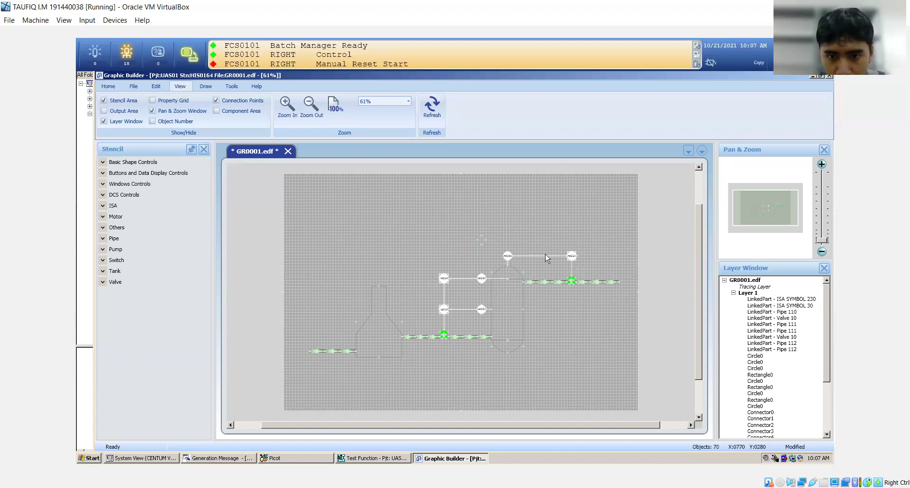
pyautogui.click(508, 257)
pyautogui.click(571, 256)
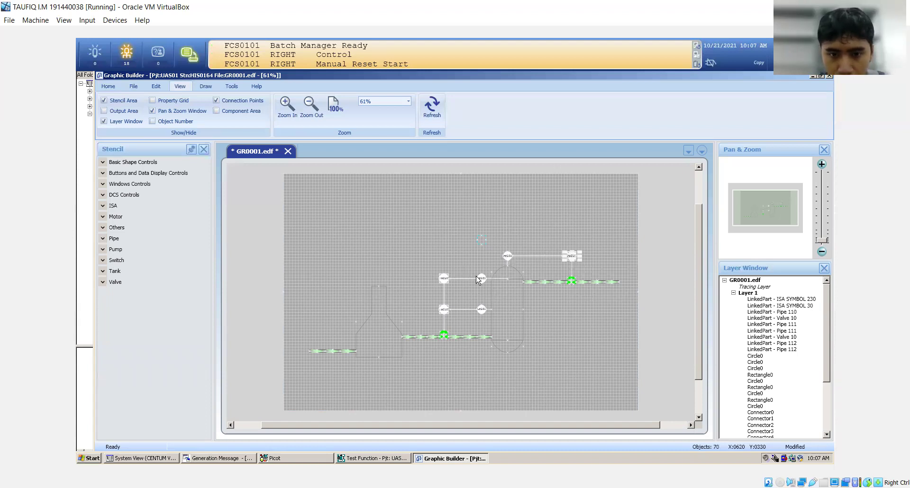
pyautogui.click(481, 278)
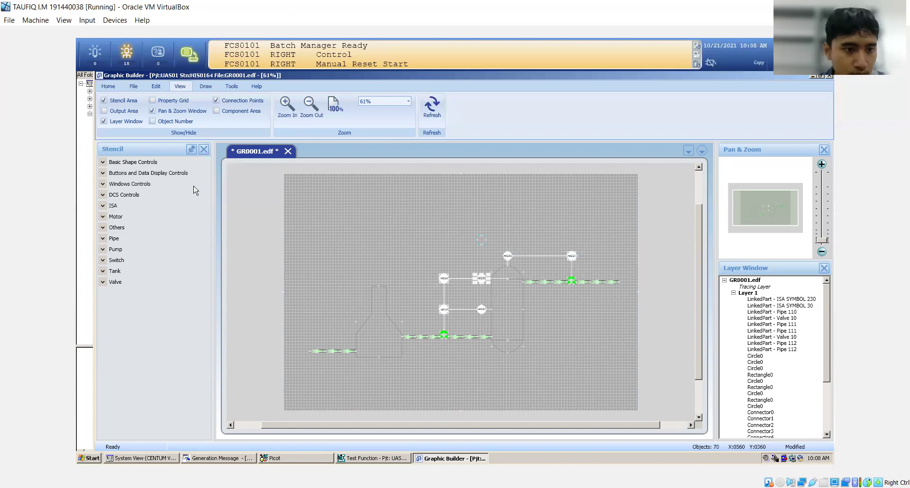
# Step: Show the Circle shape among the Basic Shape Controls and close the Stencil area
pyautogui.click(103, 163)
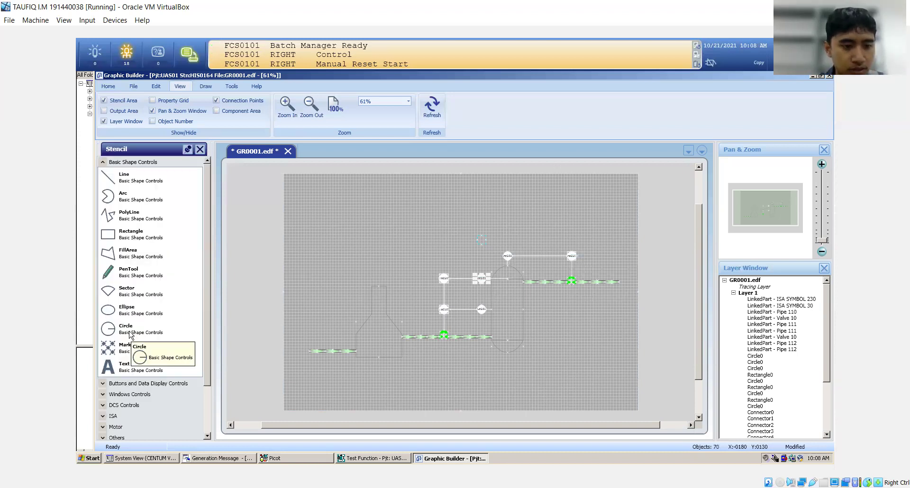
pyautogui.click(131, 335)
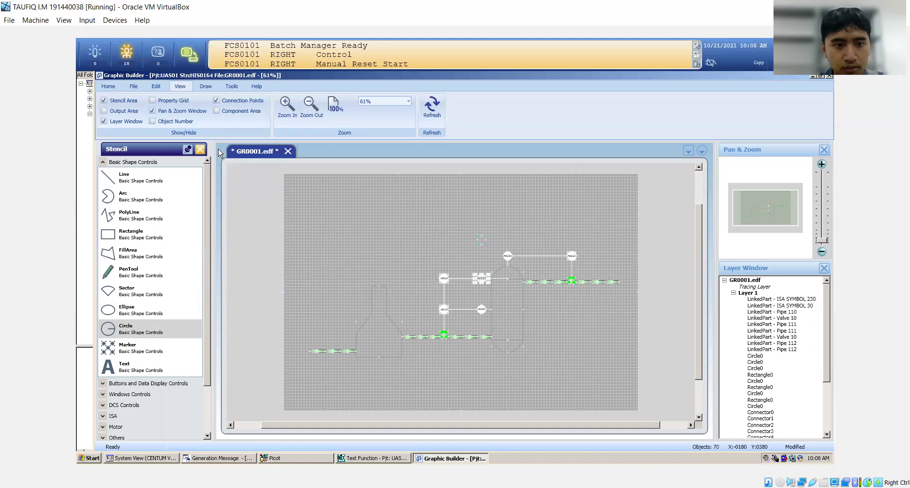
pyautogui.click(199, 149)
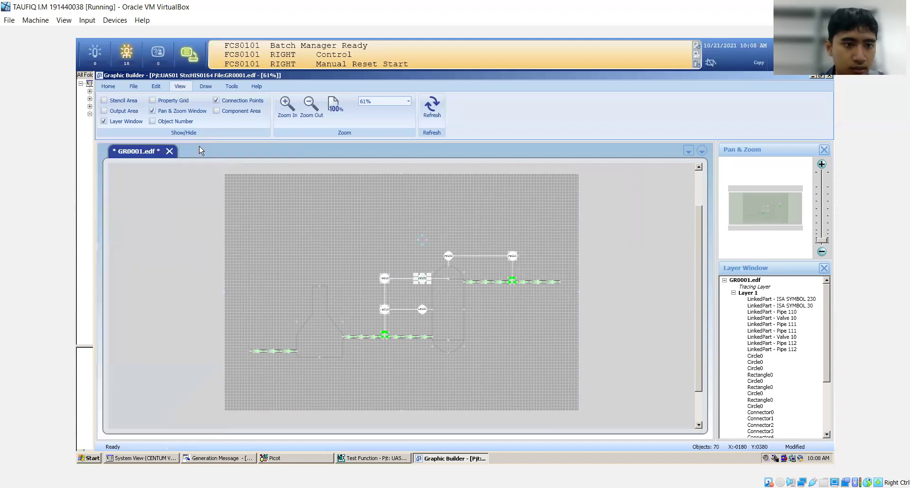
# Step: Zoom GR0001 to 400% and examine the TT101 and PT102 symbols and the dashed cyan box above them
pyautogui.click(109, 86)
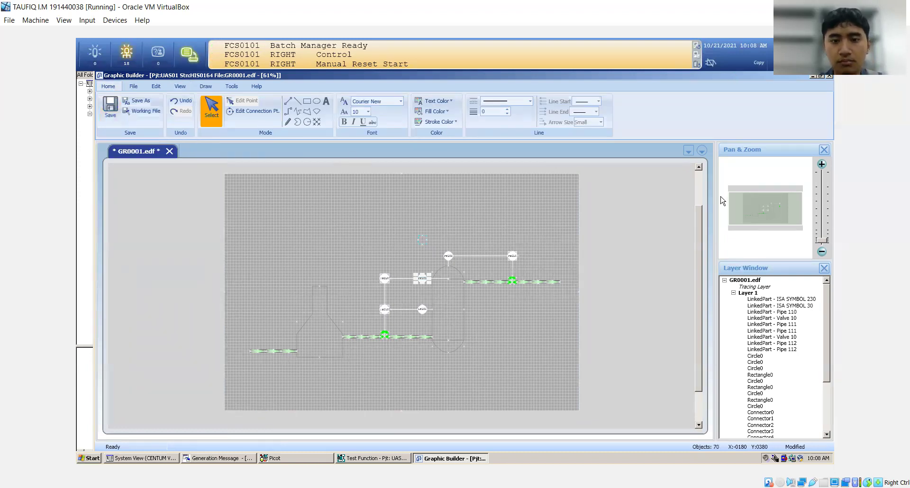
pyautogui.click(428, 239)
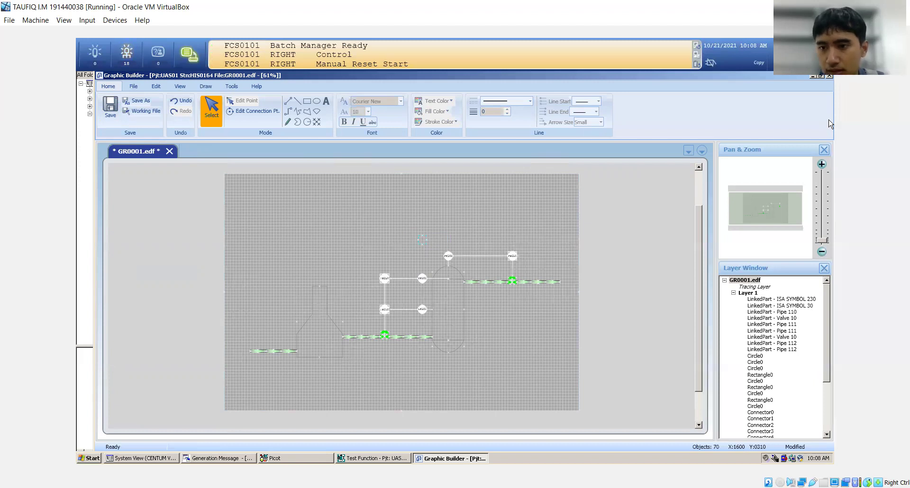
pyautogui.click(822, 164)
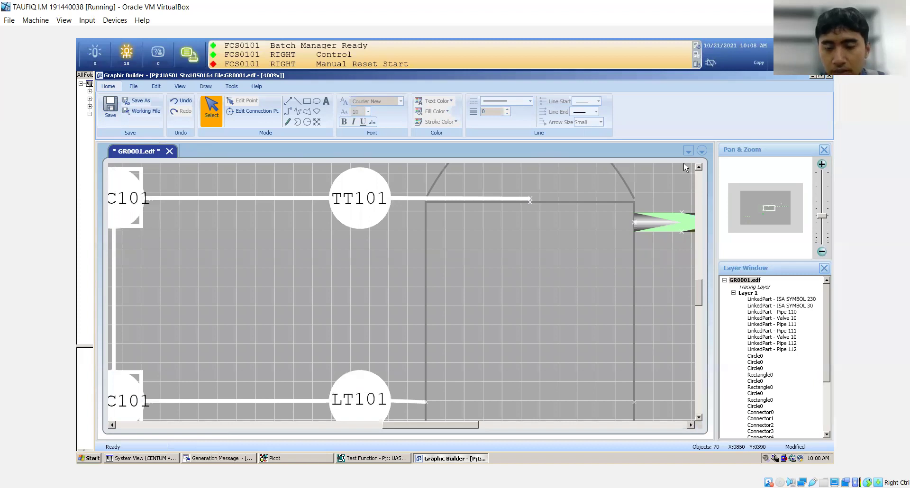
pyautogui.click(699, 168)
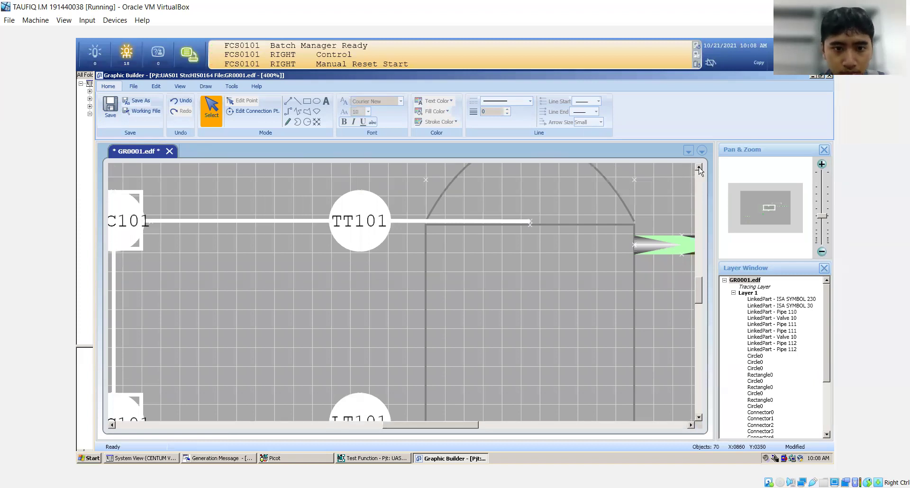
pyautogui.click(699, 169)
pyautogui.click(699, 169)
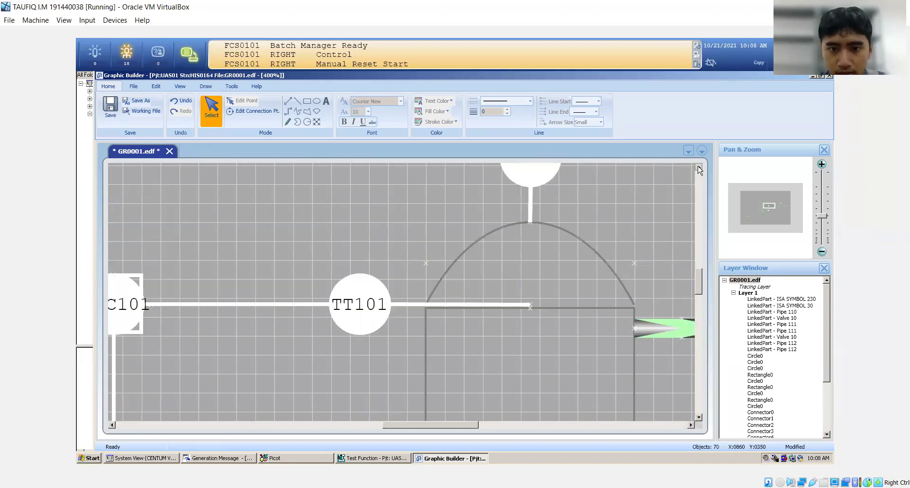
pyautogui.click(698, 168)
pyautogui.click(699, 169)
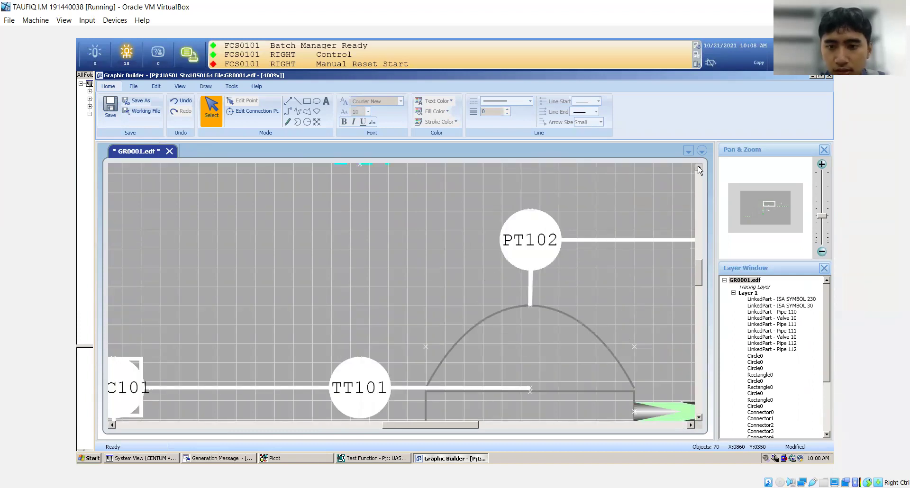
pyautogui.click(699, 168)
pyautogui.click(698, 168)
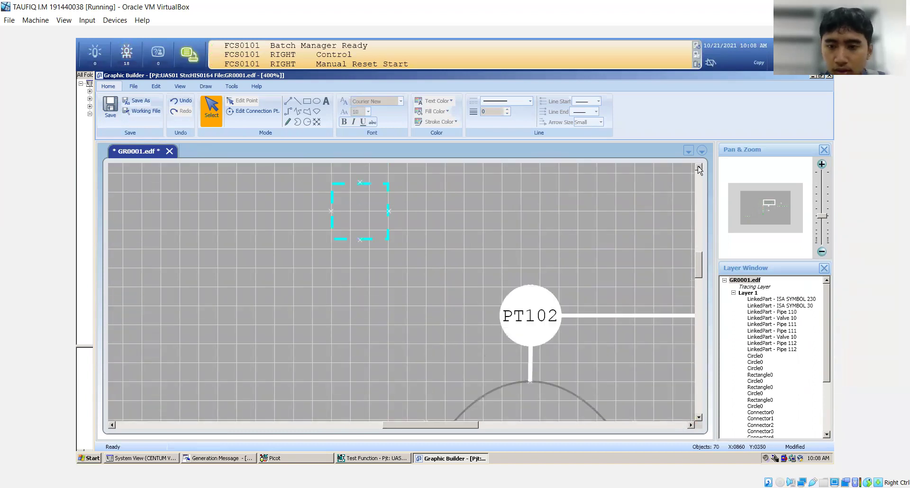
pyautogui.click(698, 168)
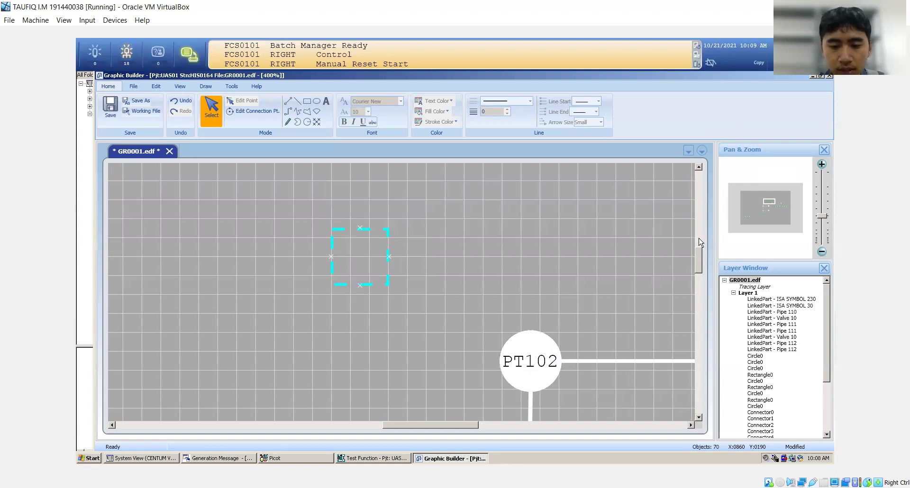
# Step: Close Graphic Builder without saving the changes to GR0001
pyautogui.click(828, 76)
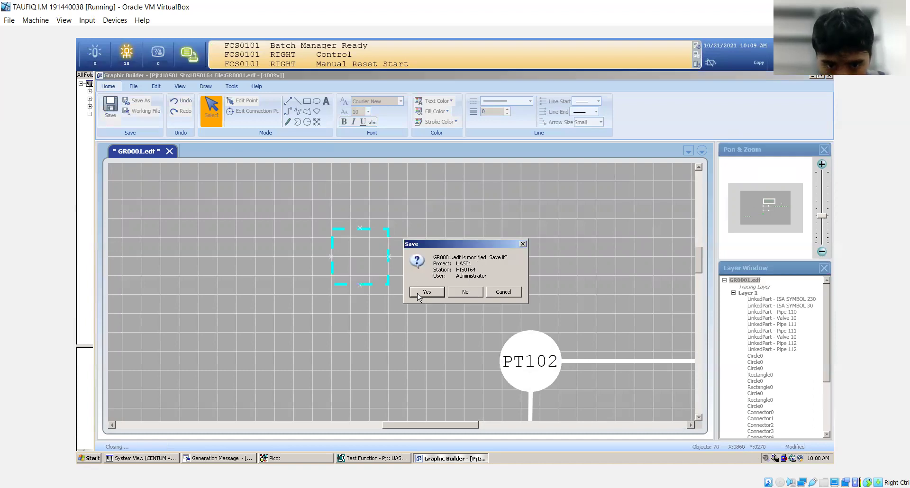
pyautogui.click(465, 292)
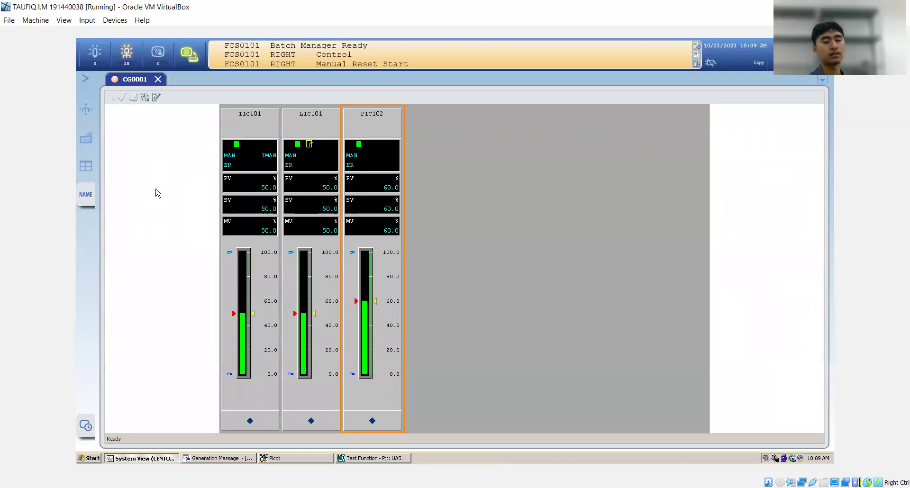
# Step: Call up the GR0001 window by name in the operator's System View
pyautogui.click(86, 195)
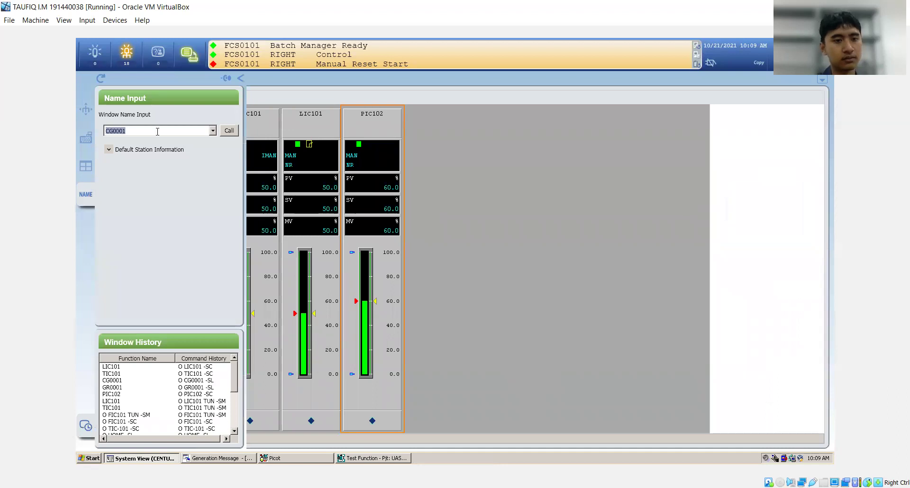
pyautogui.click(157, 131)
pyautogui.press('BackSpace')
pyautogui.press('BackSpace')
pyautogui.press('BackSpace')
pyautogui.press('BackSpace')
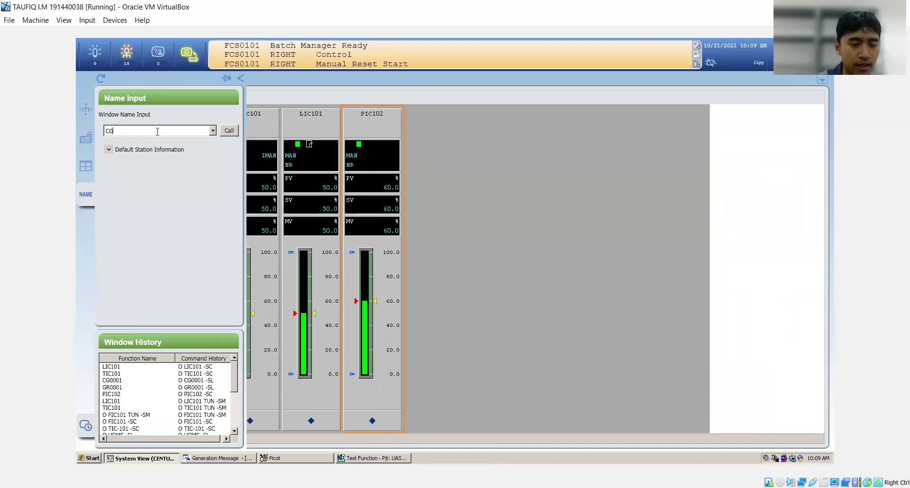
pyautogui.press('BackSpace')
pyautogui.press('BackSpace')
pyautogui.write('GR')
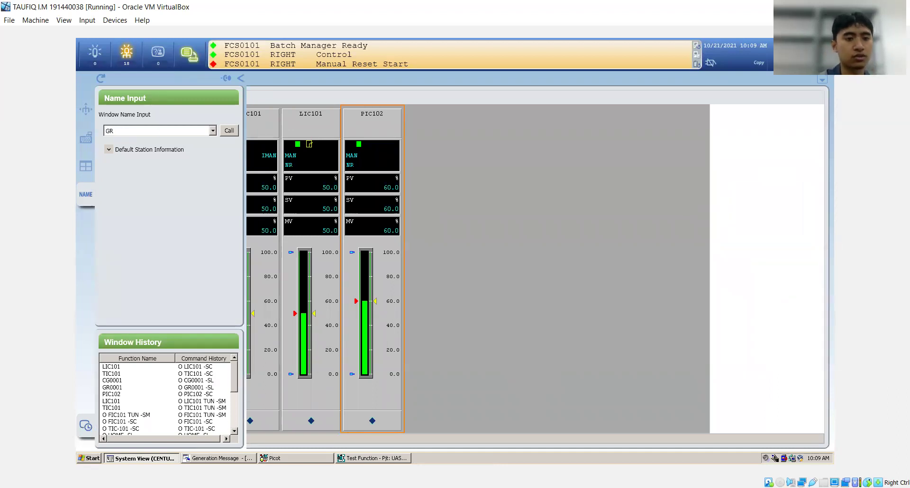
pyautogui.write('0001')
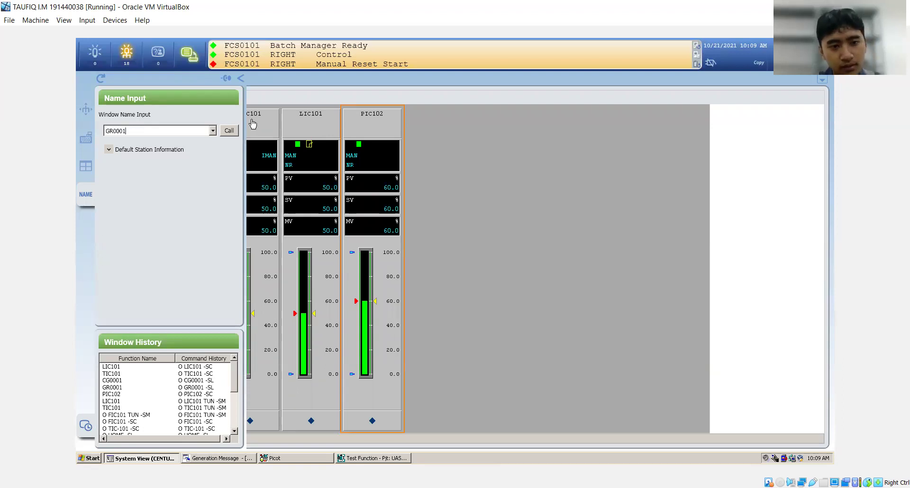
pyautogui.click(229, 132)
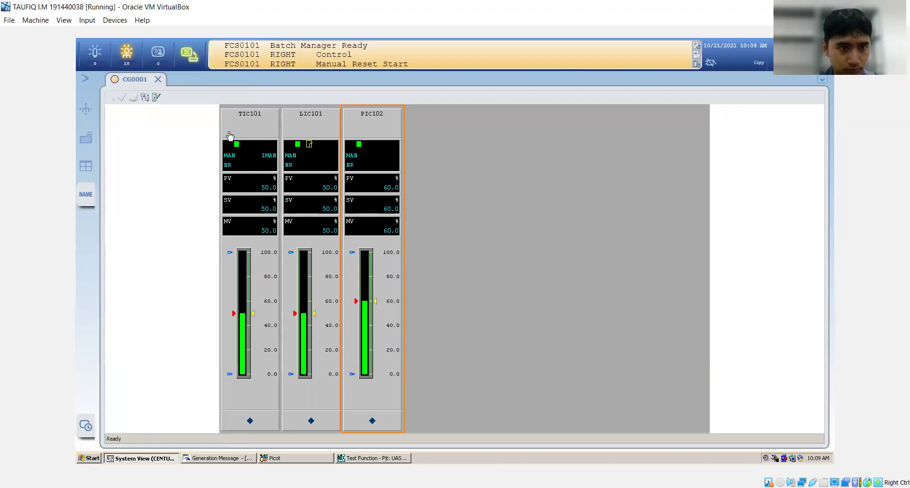